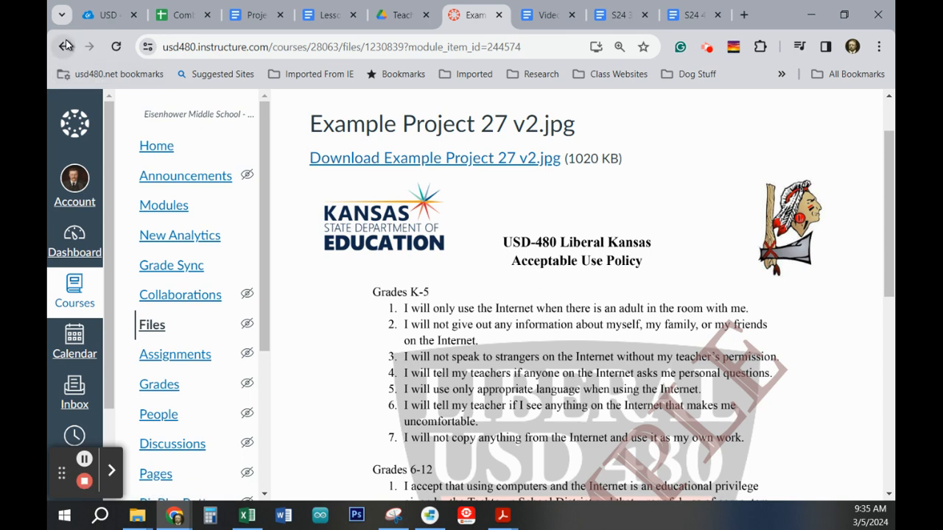
- Go back to the course home page and open the Project 27, Internet Safety assignment
left_click(63, 47)
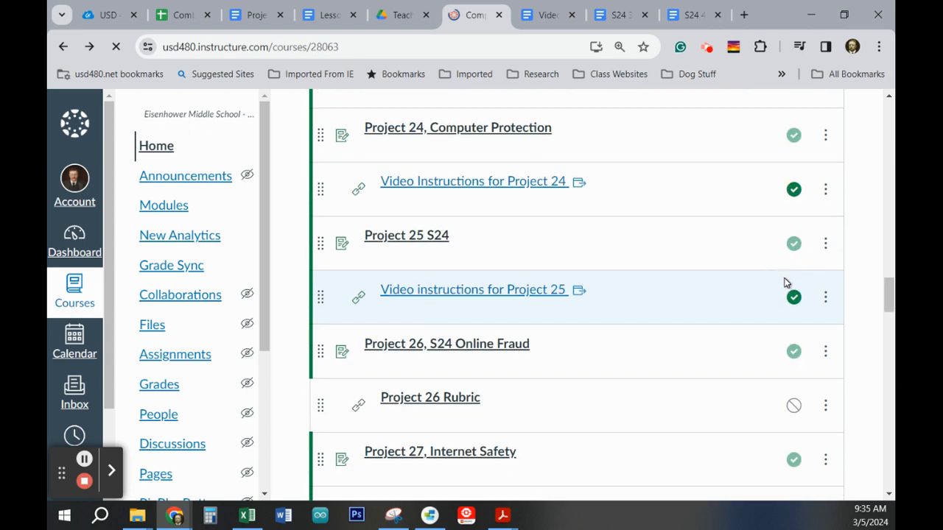
scroll(784, 282, "up", 3)
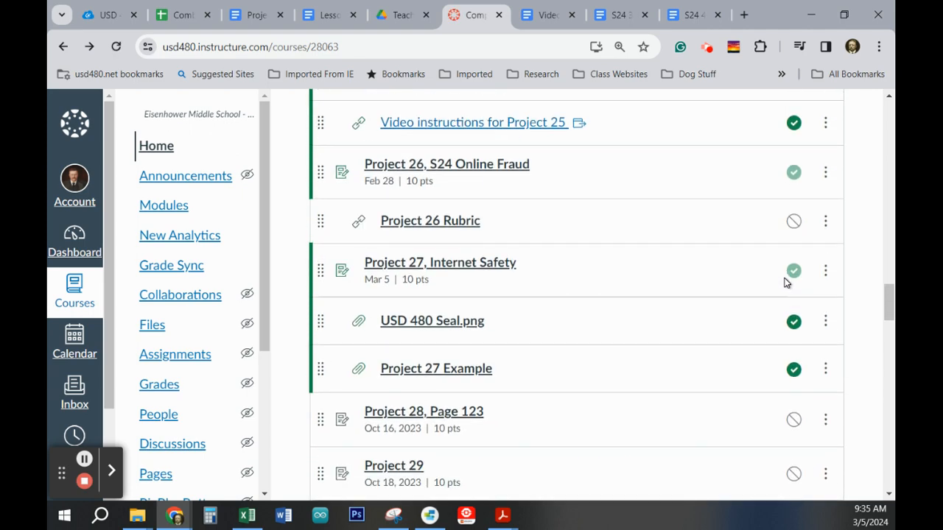
left_click(490, 329)
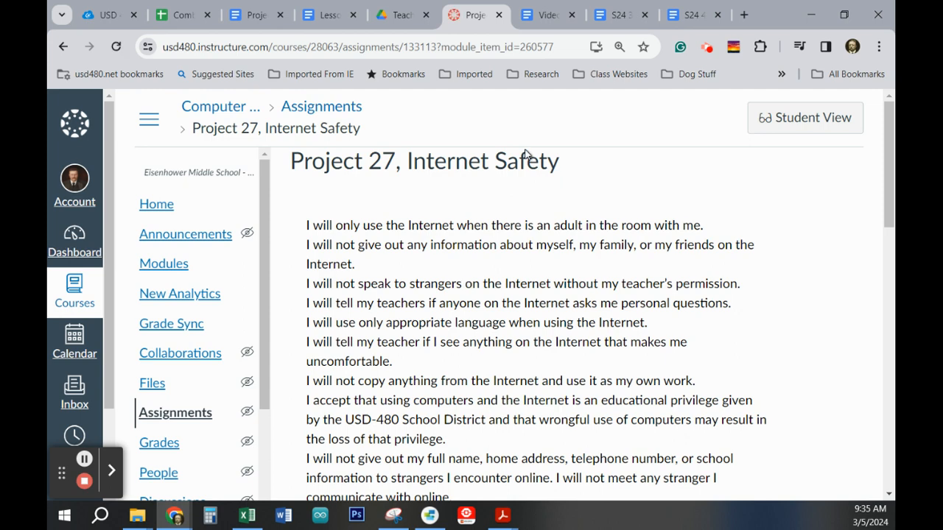
- Switch to the Video Example Project 27 document in Google Docs and set the font to Times New Roman, size 12
left_click(543, 14)
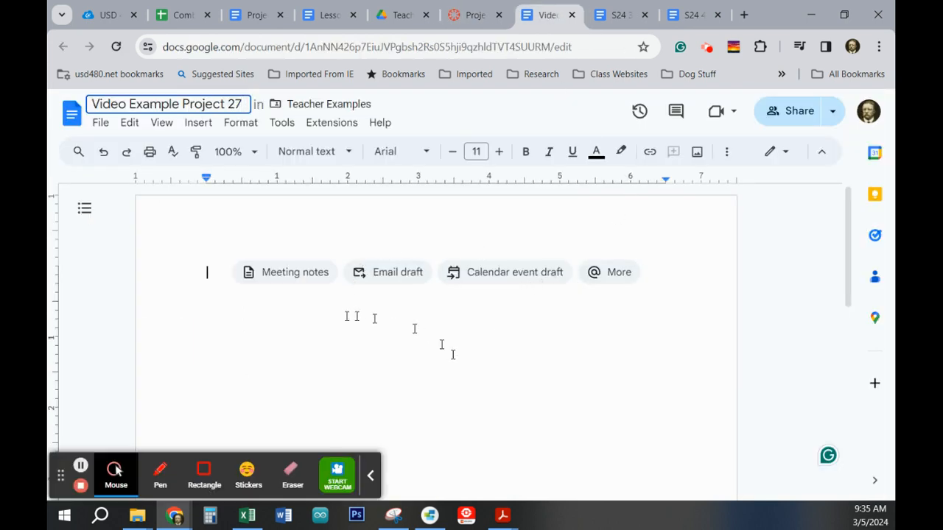
left_click(371, 476)
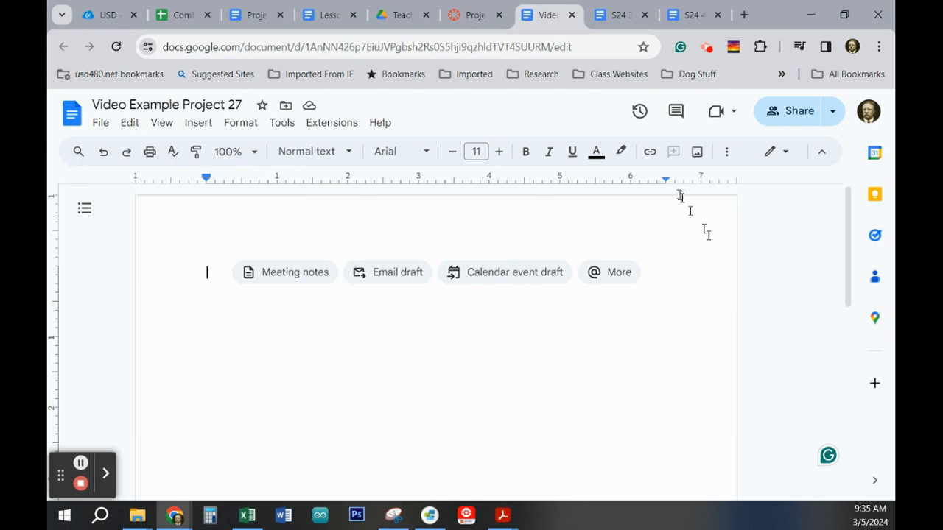
left_click(421, 151)
left_click(432, 240)
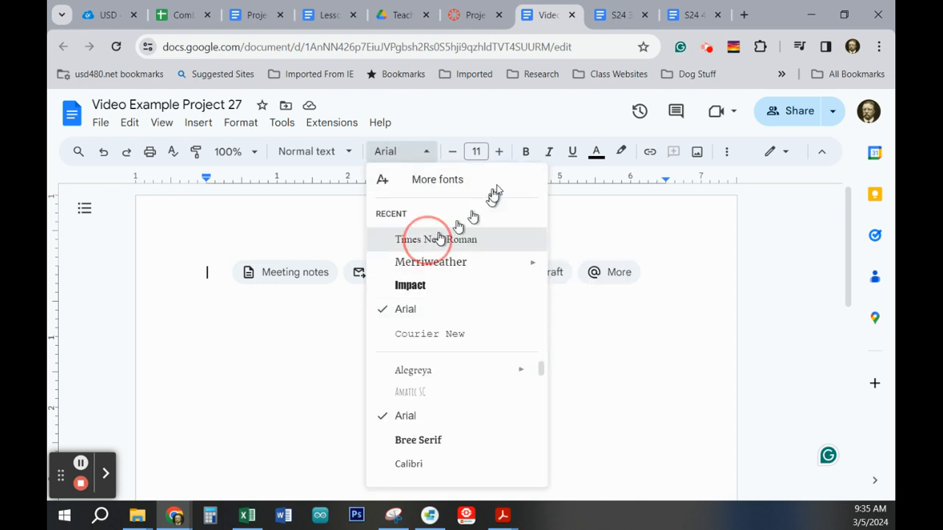
left_click(499, 152)
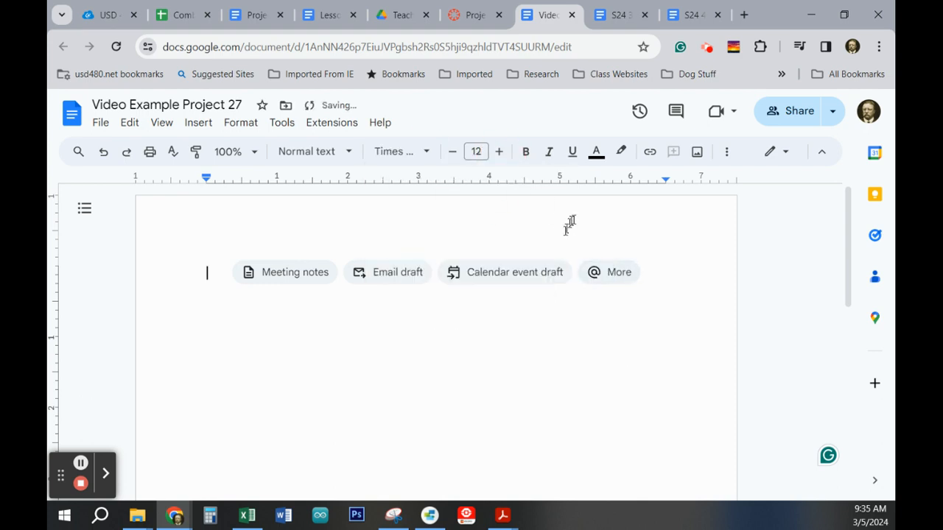
- Center the first line of the document and turn on bold for the heading text
left_click(726, 152)
left_click(534, 183)
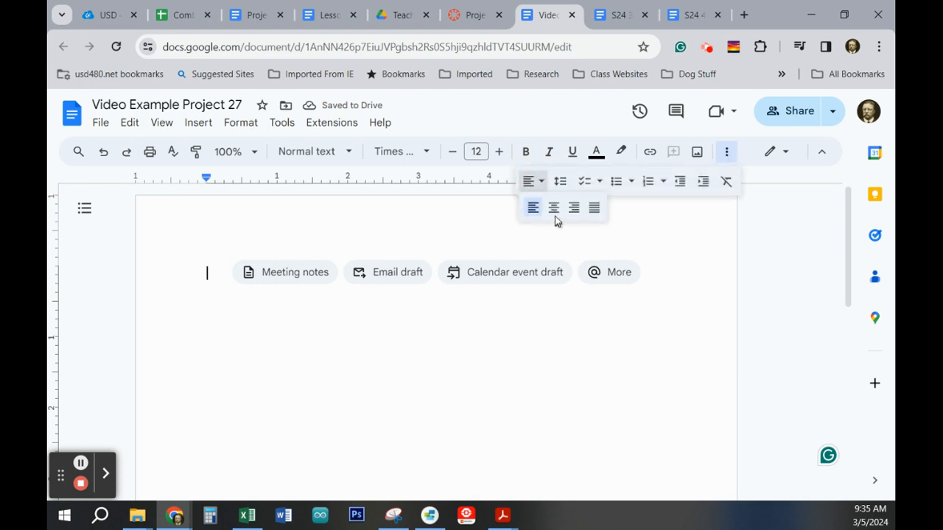
left_click(553, 207)
left_click(529, 159)
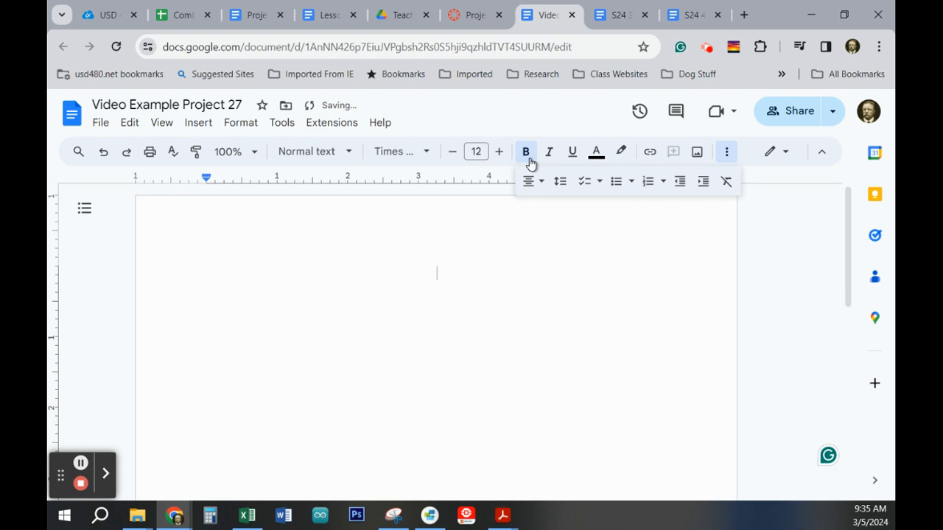
- Enter the heading line "USD-480 Liberal Kansas", correcting the mistyped district number
type("USD-$")
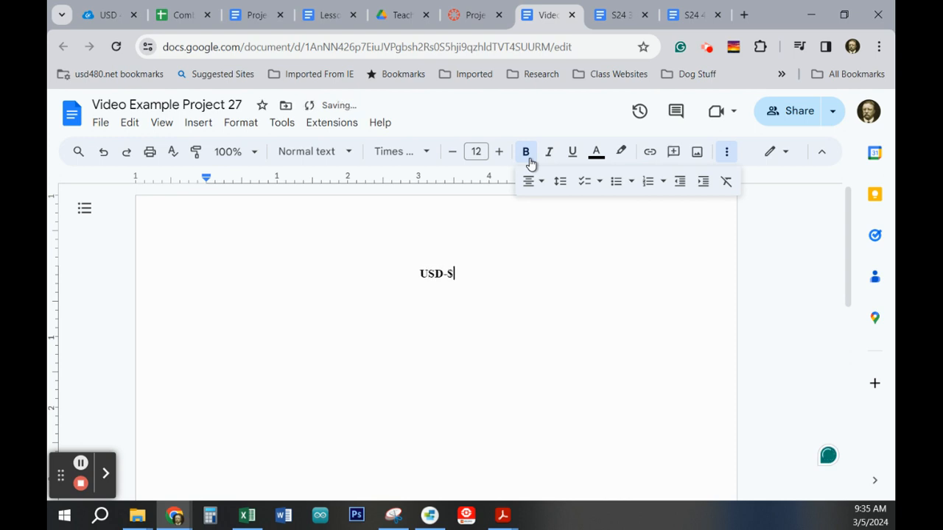
type("*) Liberal ")
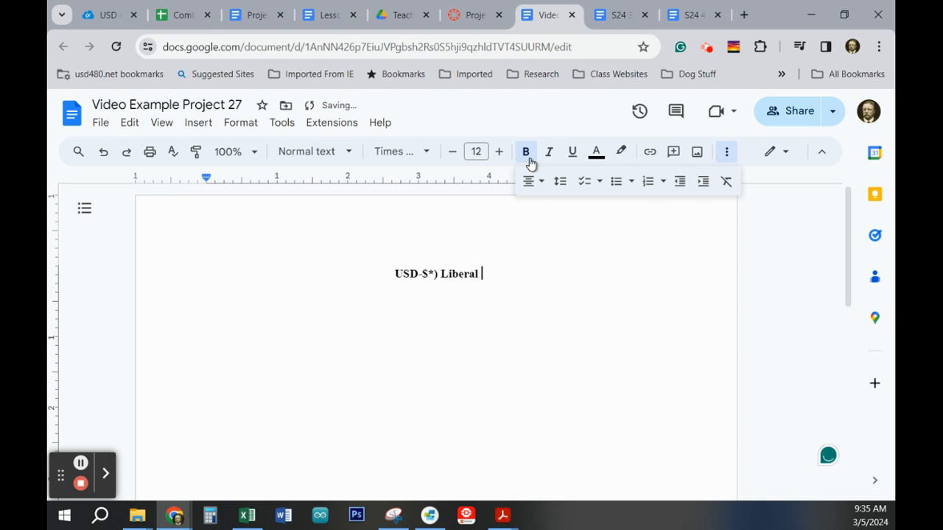
type("Kansas")
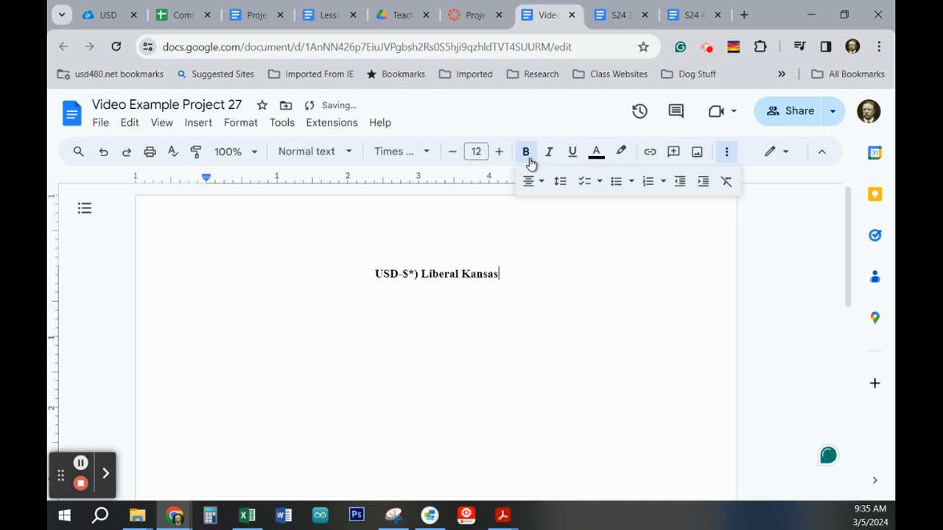
left_click(419, 274)
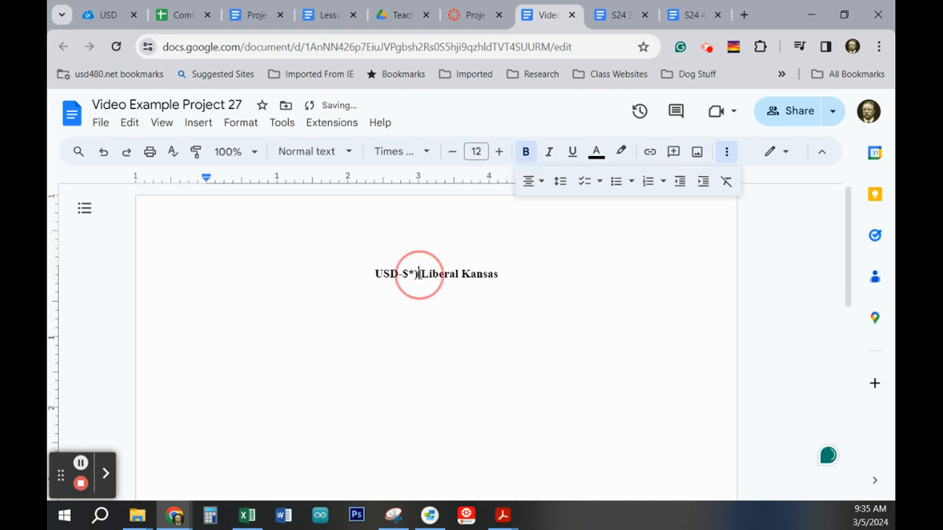
key("BackSpace")
key("BackSpace")
key("BackSpace")
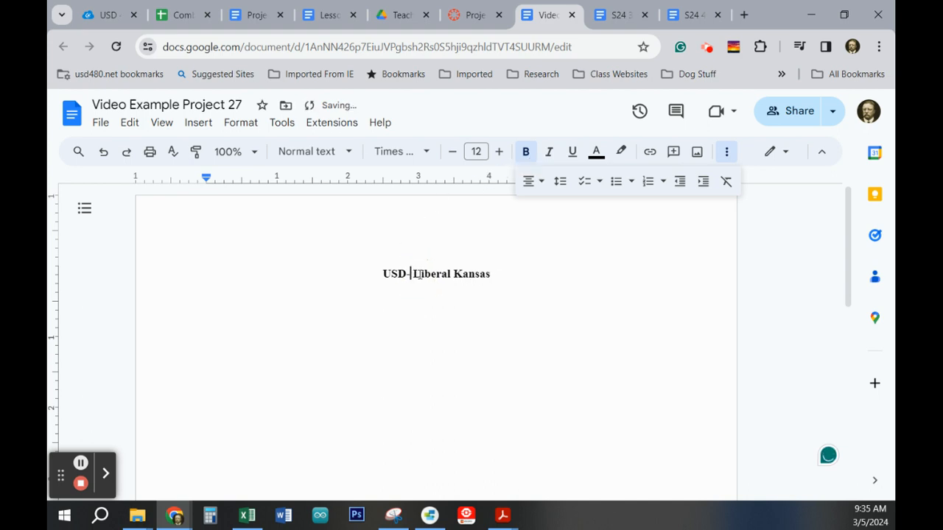
type("480")
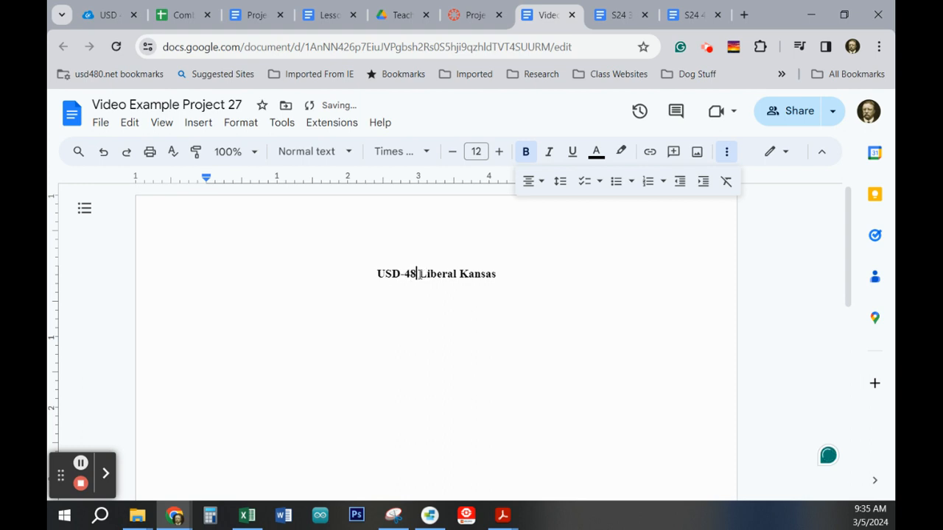
- Add the second heading line "Acceptable Use Policy", leave a blank line below it, and turn off bold
left_click(524, 274)
key("Return")
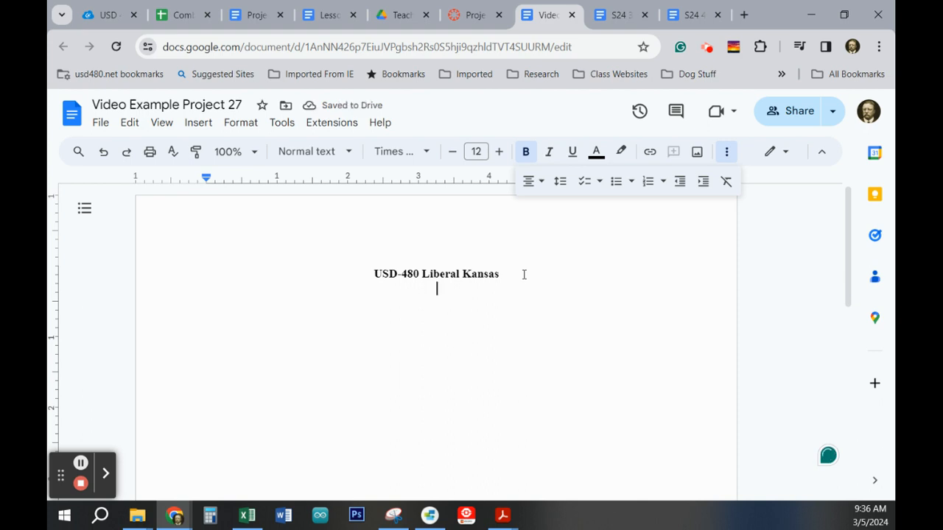
type("Accepta")
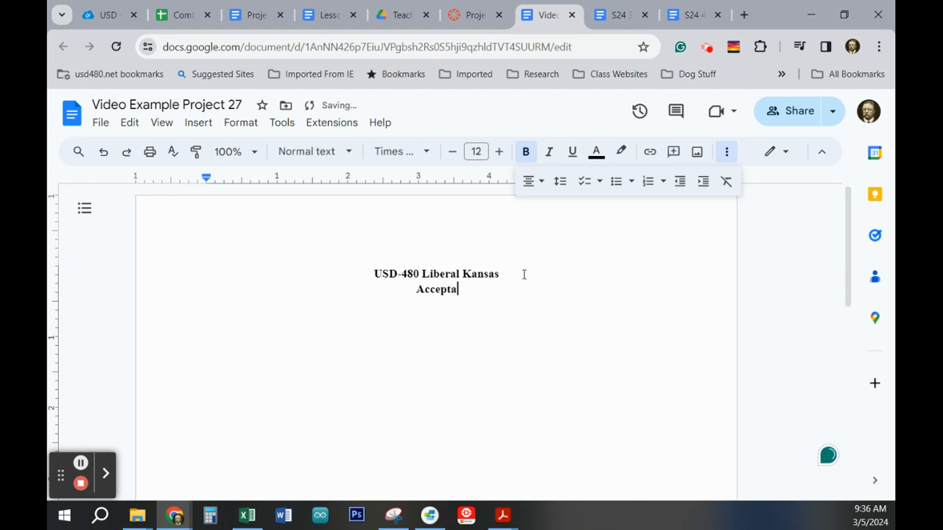
type("ble Use ")
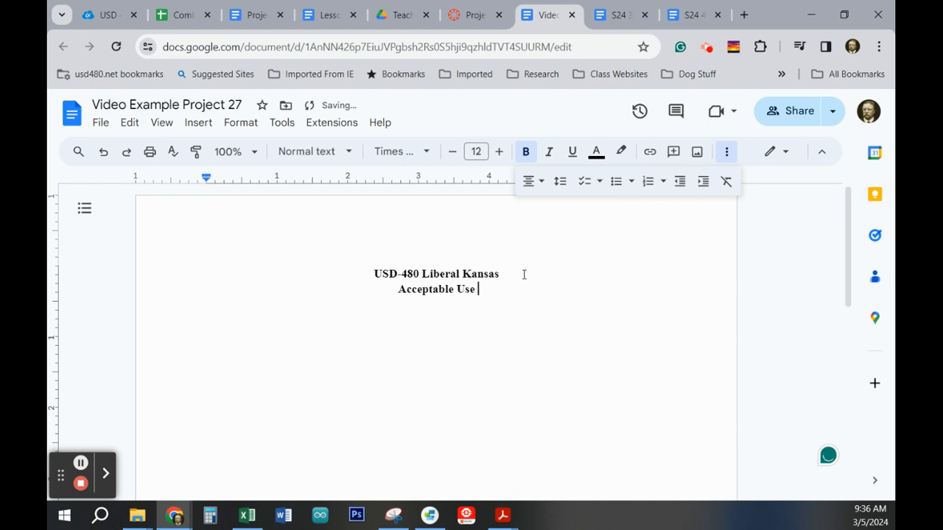
type("Policy")
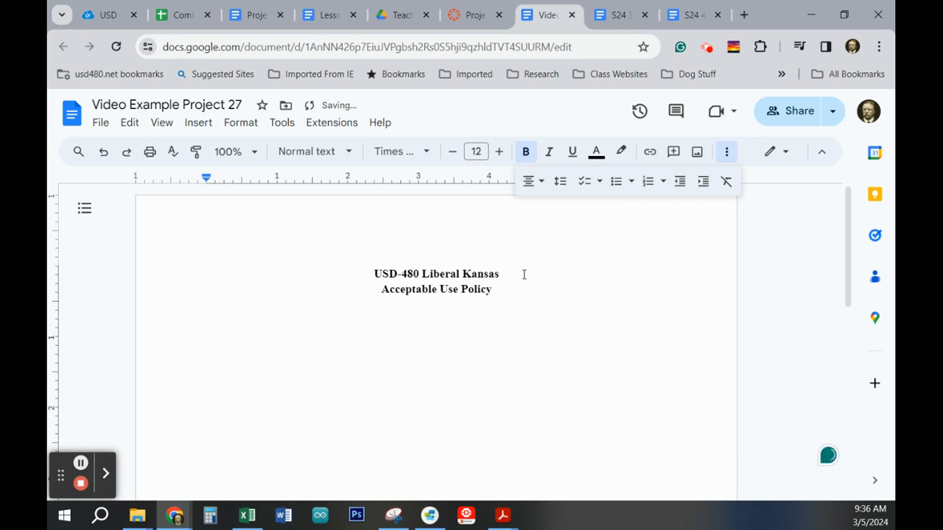
key("Return")
left_click(525, 151)
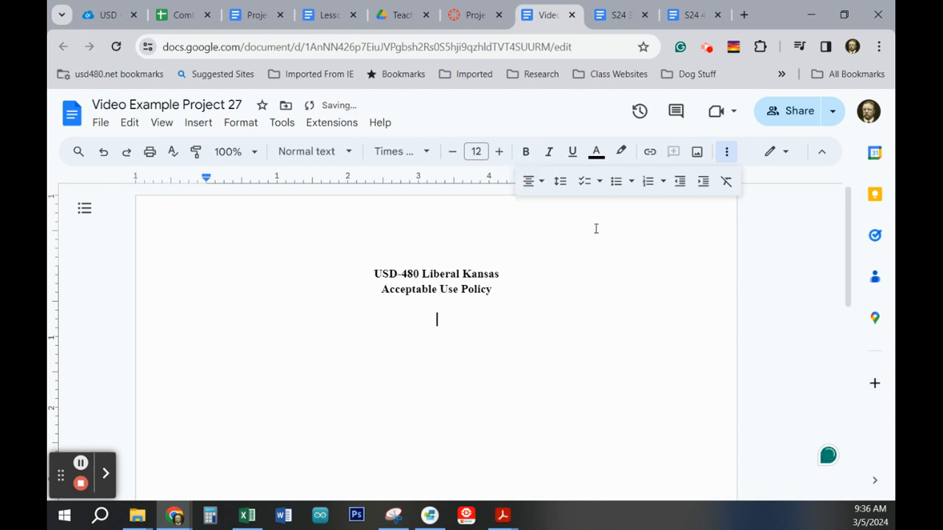
left_click(450, 312)
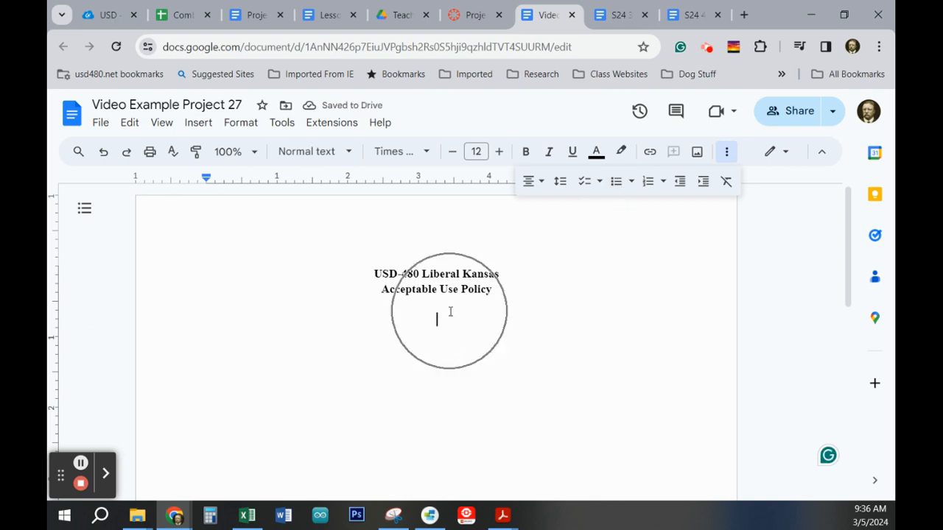
- Show the non-printing characters in the document
left_click(198, 126)
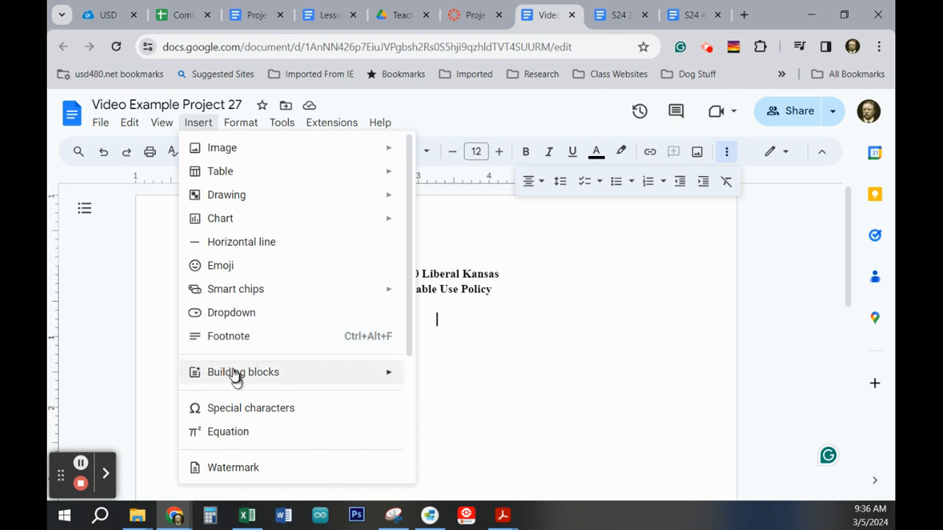
mouse_move(159, 129)
left_click(218, 286)
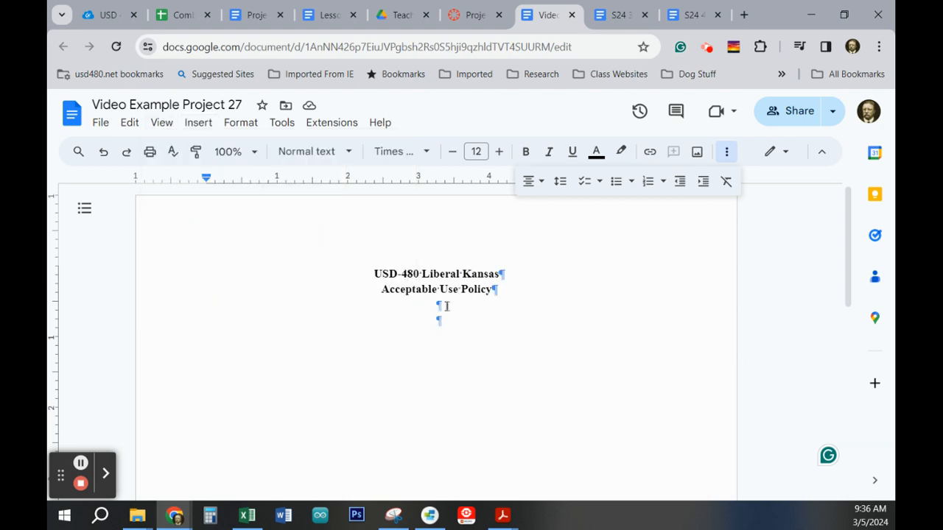
key("ctrl")
key("ctrl")
key("ctrl")
key("ctrl")
key("ctrl")
key("ctrl")
- Set the document's zoom level to 125%
left_click(252, 152)
left_click(232, 356)
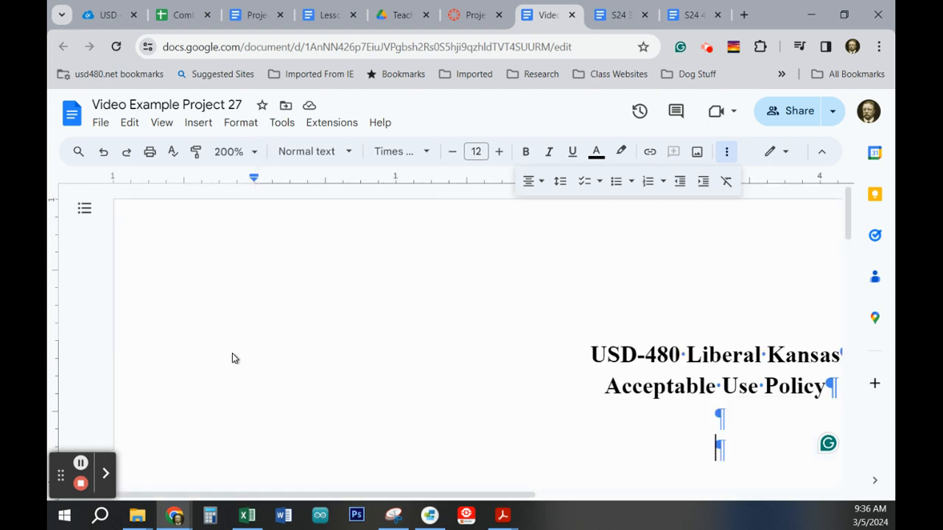
left_click(250, 153)
left_click(233, 309)
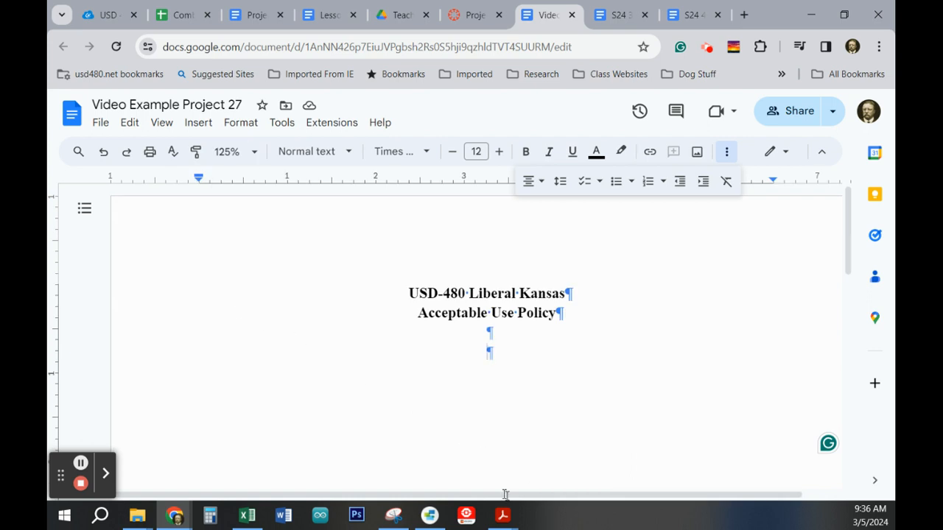
left_click_drag(467, 495, 479, 493)
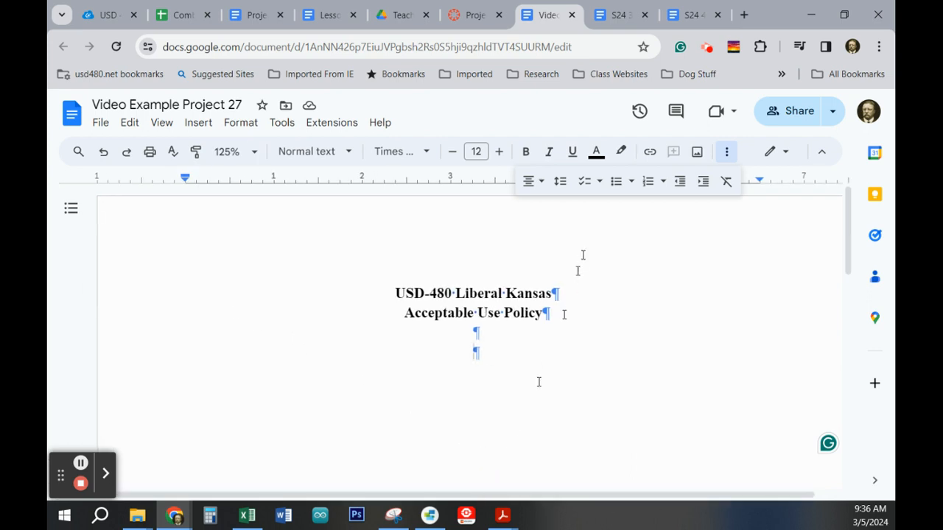
- Left-align the last empty line below the heading, enter "Grades K-5" there, and start a new line
left_click(534, 182)
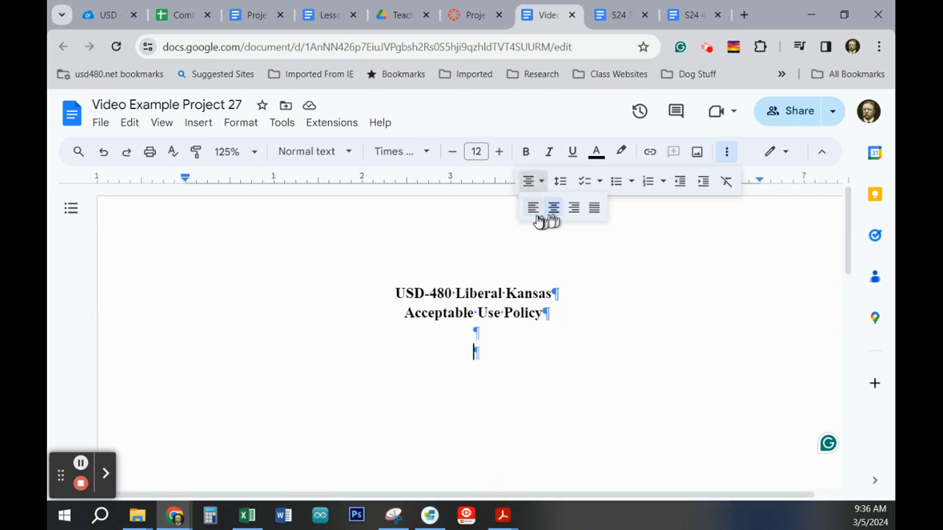
left_click(533, 209)
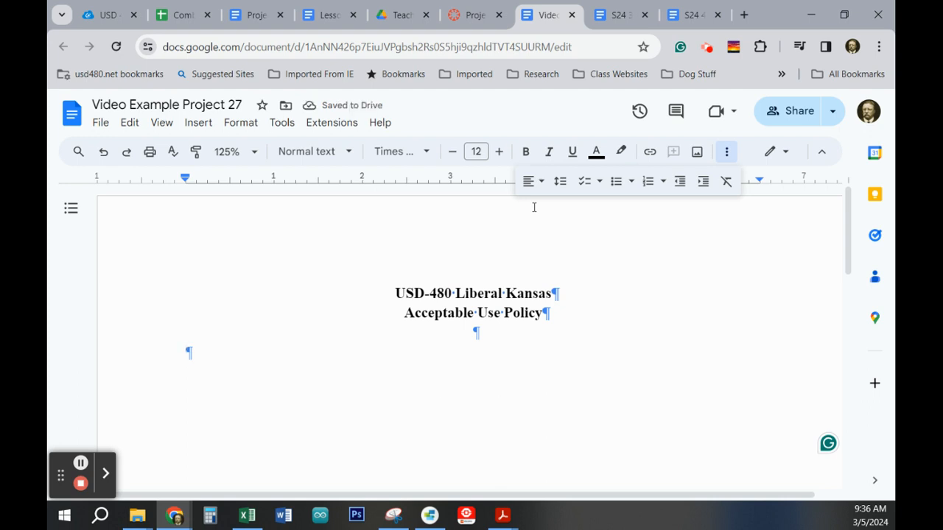
type("Grades ")
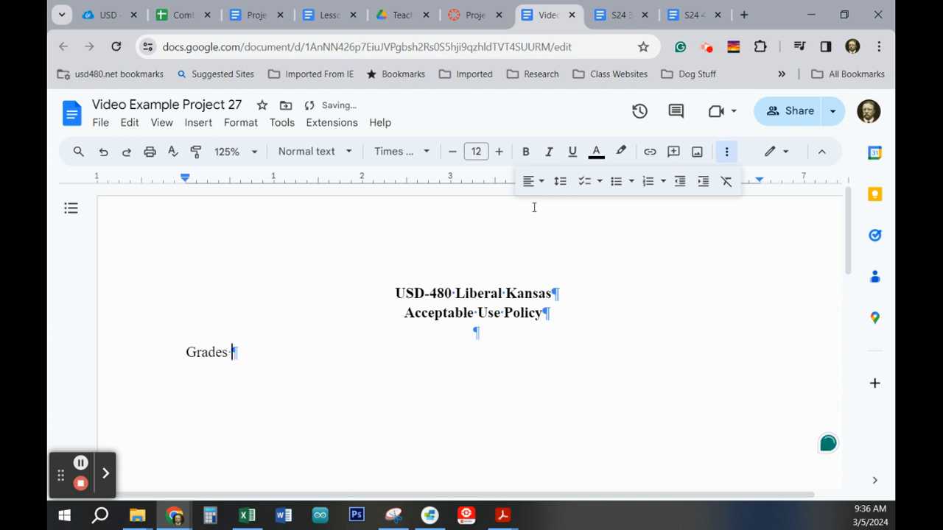
type("K-5")
key("Return")
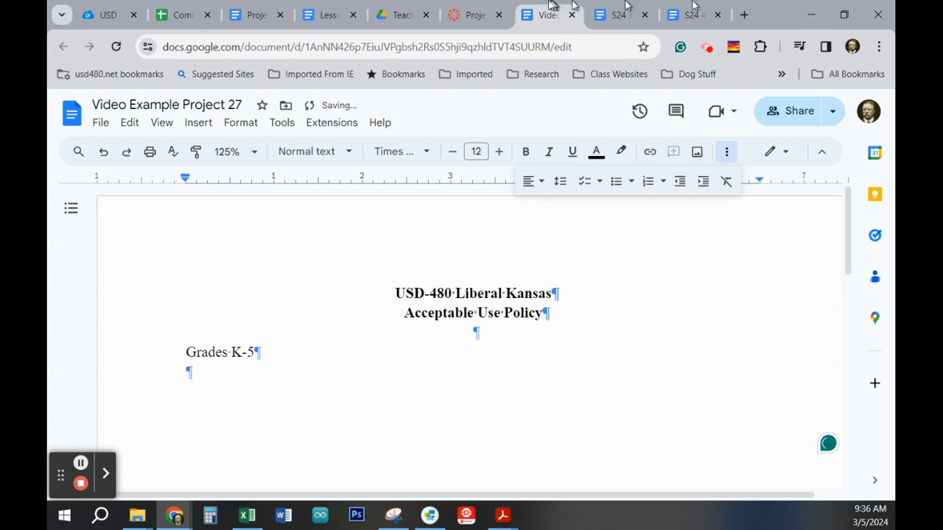
- Copy the first seven rules, through "use it as my own work.", from the Project 27 assignment page and return to the document
left_click(475, 14)
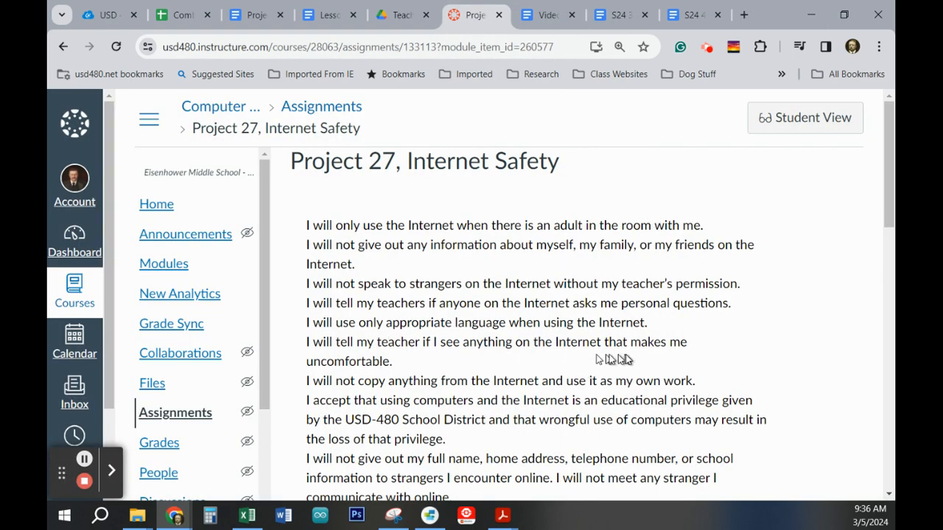
key("ctrl")
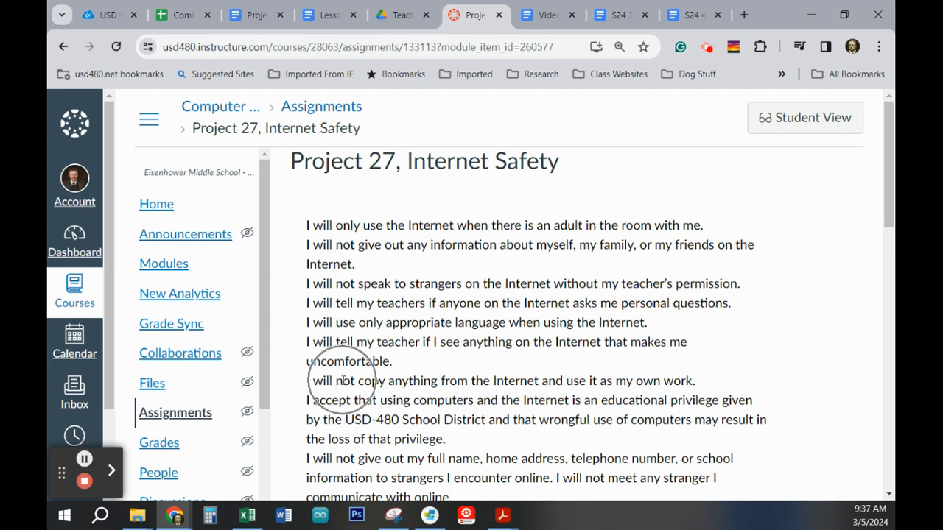
key("ctrl")
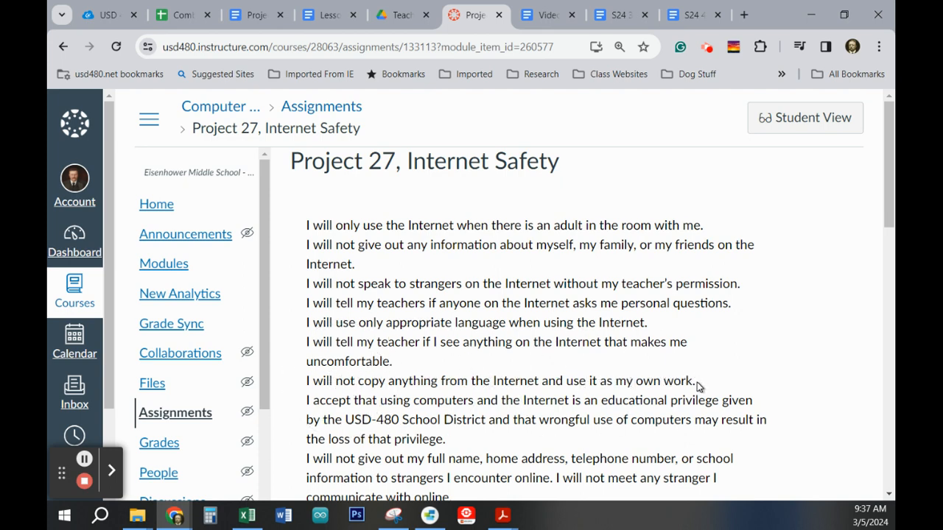
left_click_drag(697, 385, 309, 221)
key("ctrl+c")
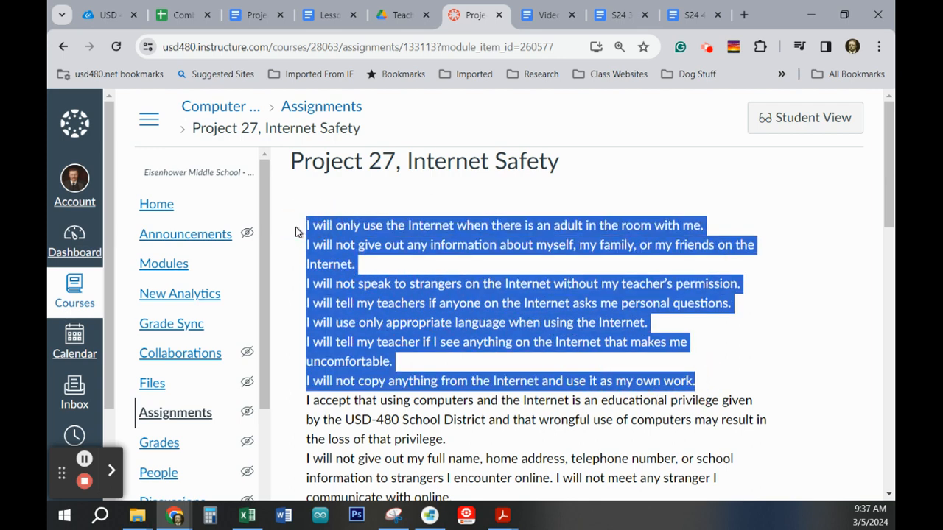
left_click(548, 17)
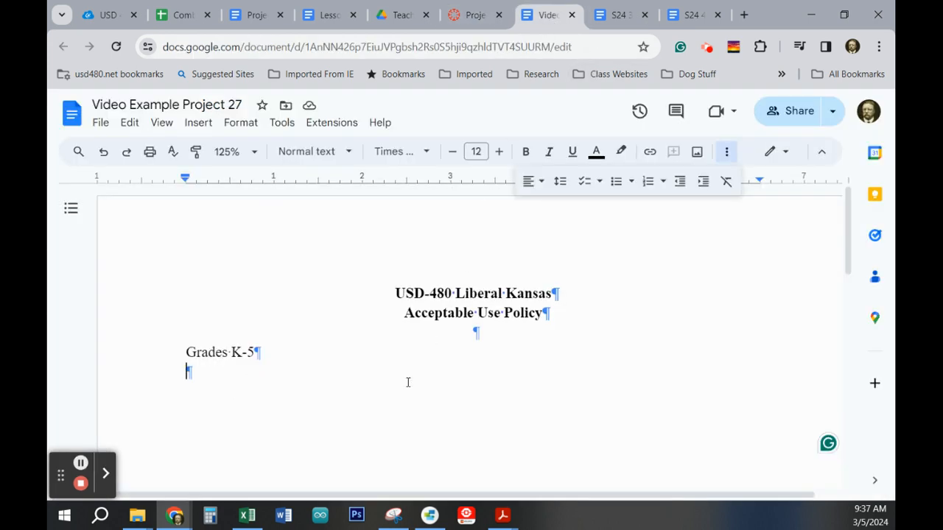
- Paste the copied rules below "Grades K-5" and format them as a numbered list
key("ctrl+v")
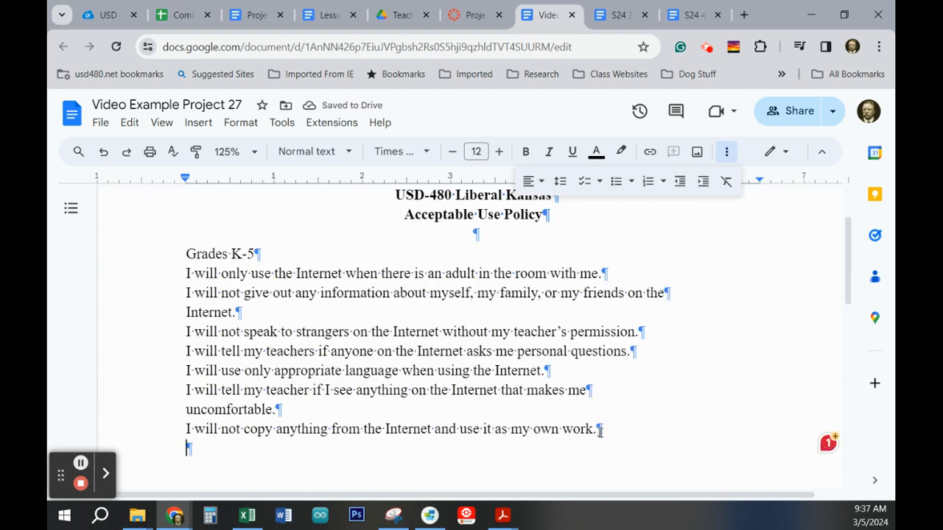
left_click_drag(600, 431, 188, 279)
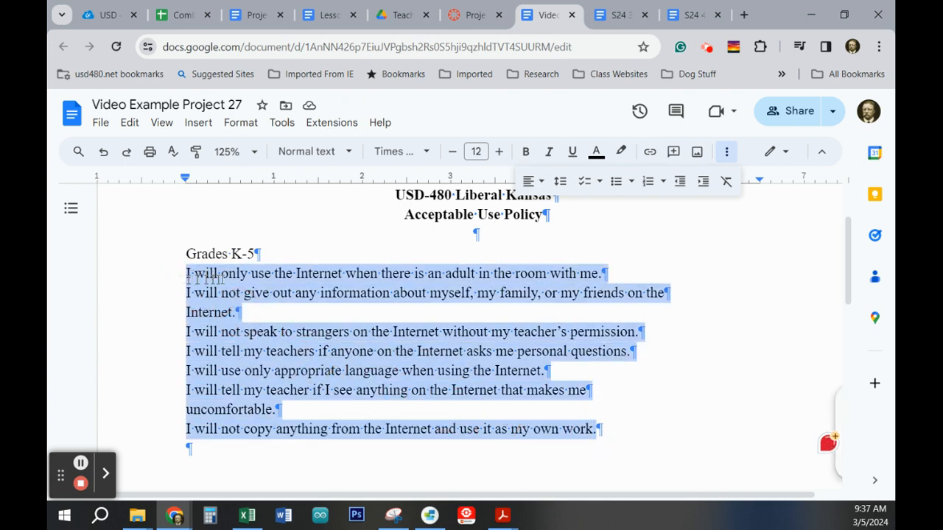
left_click(648, 185)
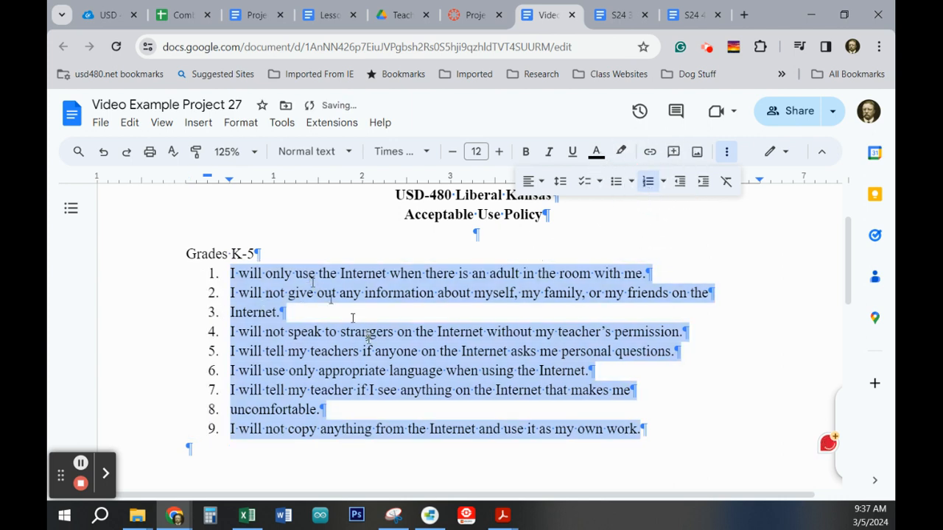
- Join the split lines "Internet." and "uncomfortable." to the Grades K-5 rules they finish, removing their separate numbers
left_click(227, 316)
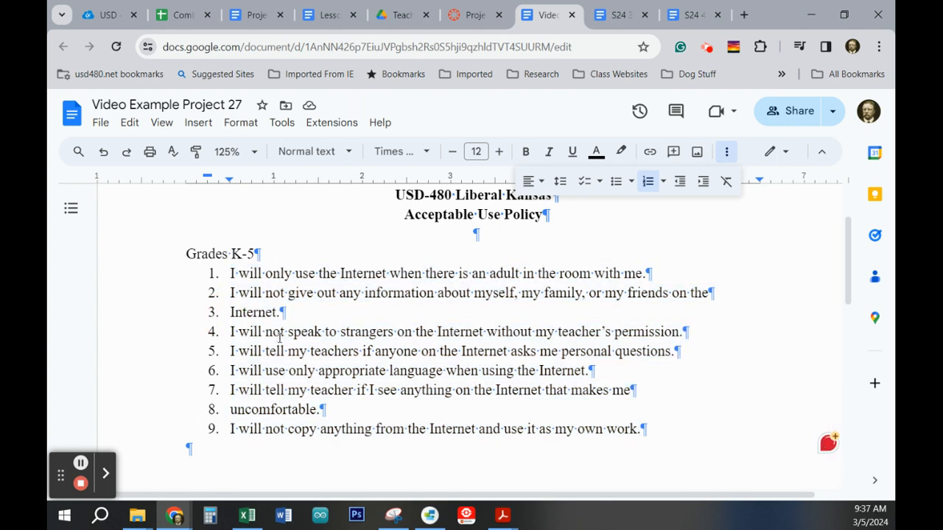
key("BackSpace")
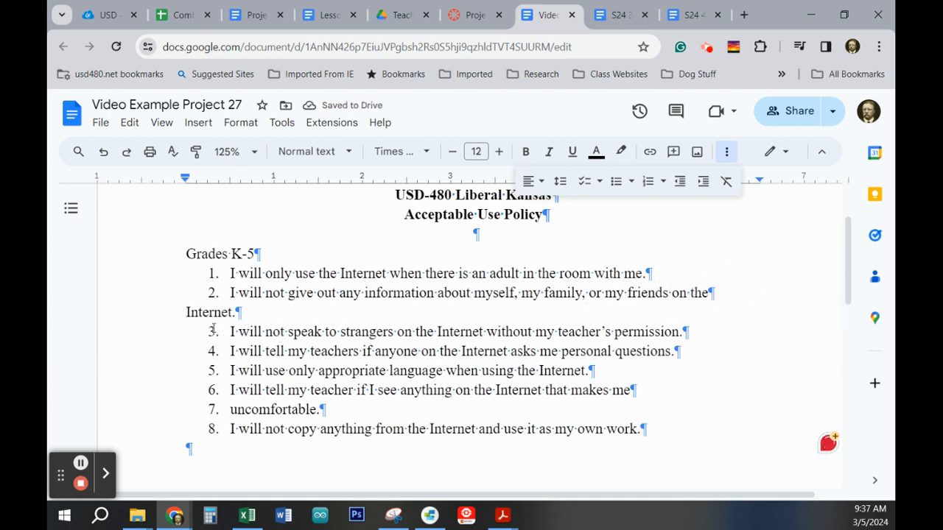
key("BackSpace")
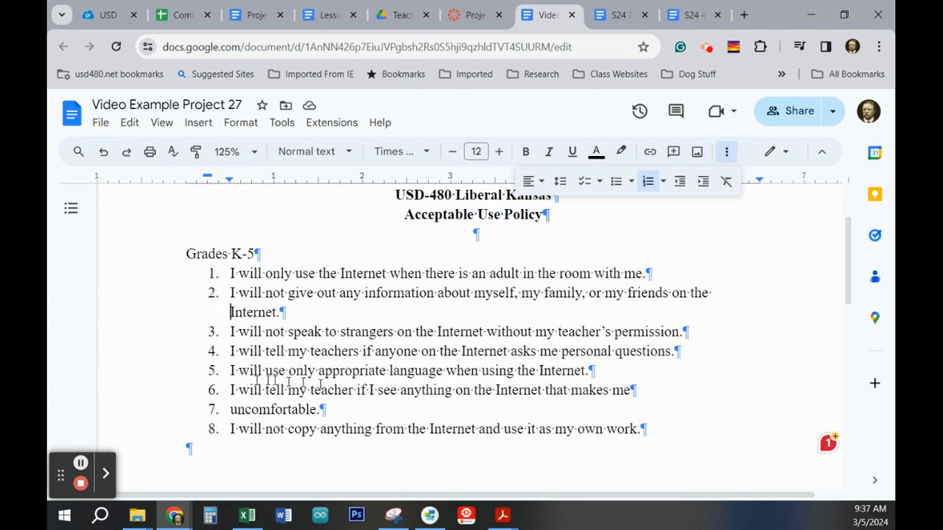
left_click(226, 411)
key("BackSpace")
key("BackSpace")
key("BackSpace")
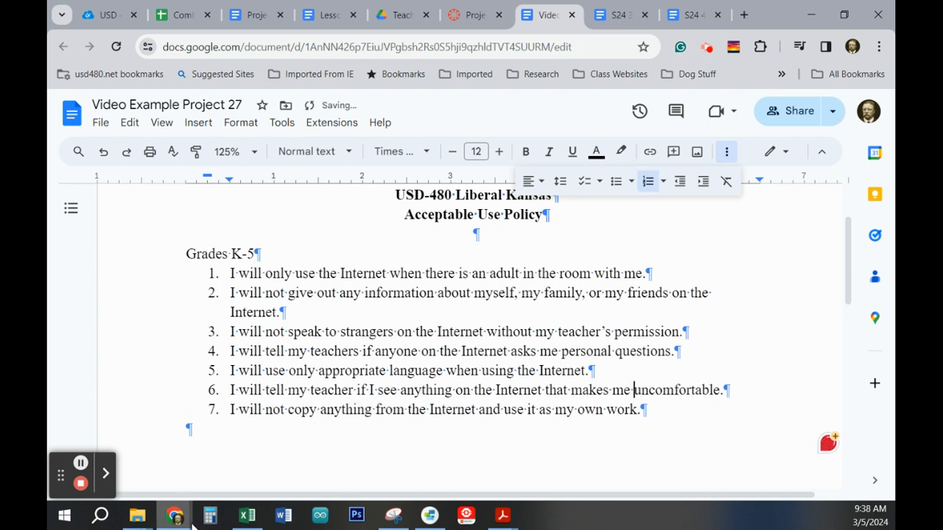
- Leave an empty line below the Grades K-5 list, enter "Grades 6-12", and start a new line
left_click(172, 431)
key("Return")
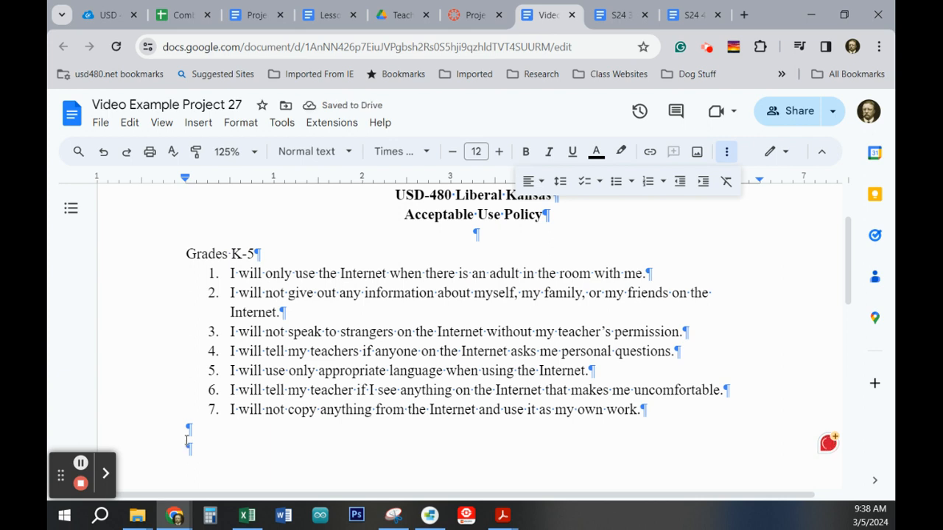
type("Grades")
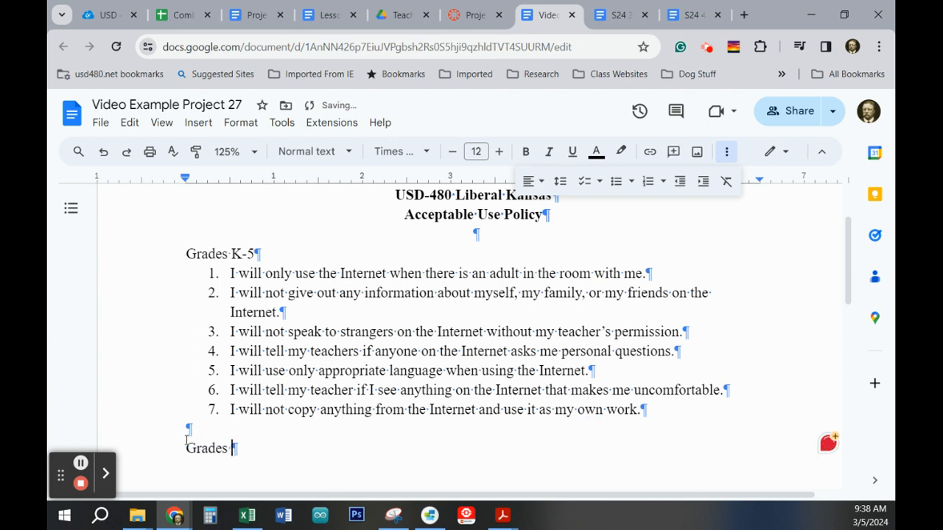
type(" 6-12")
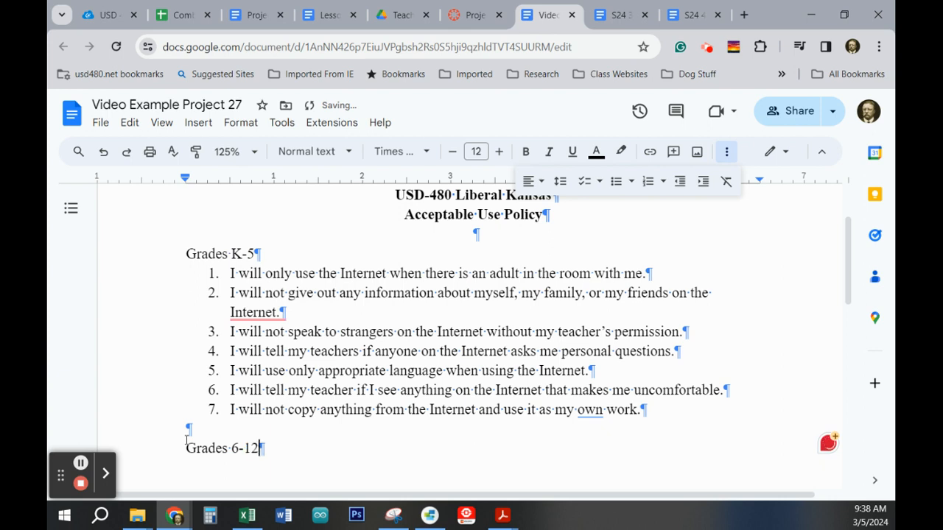
key("Return")
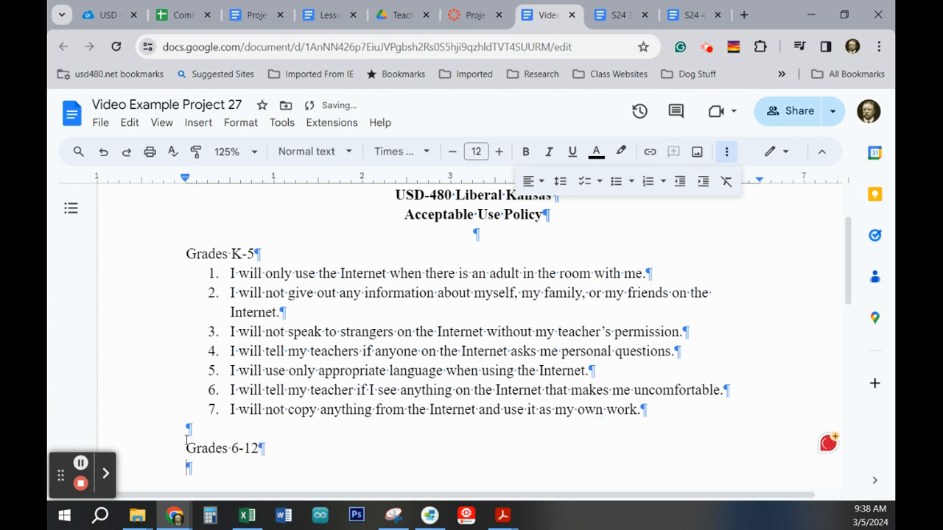
- Change "Internet." at the end of the second Grades K-5 rule to lowercase "internet."
left_click(252, 316)
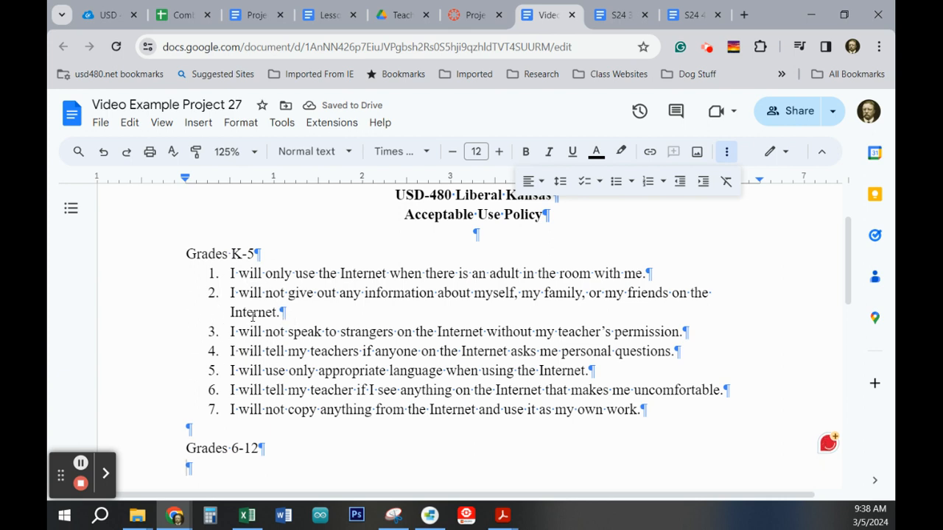
left_click(232, 313)
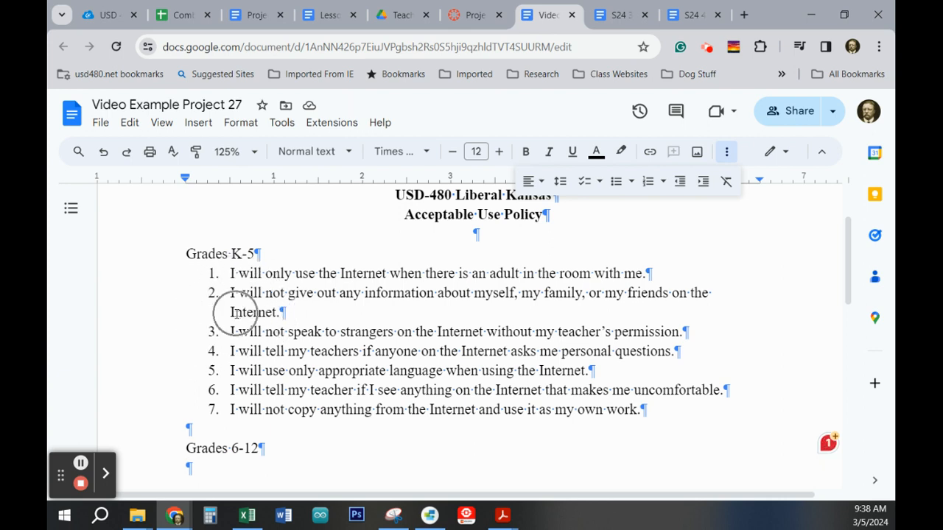
key("BackSpace")
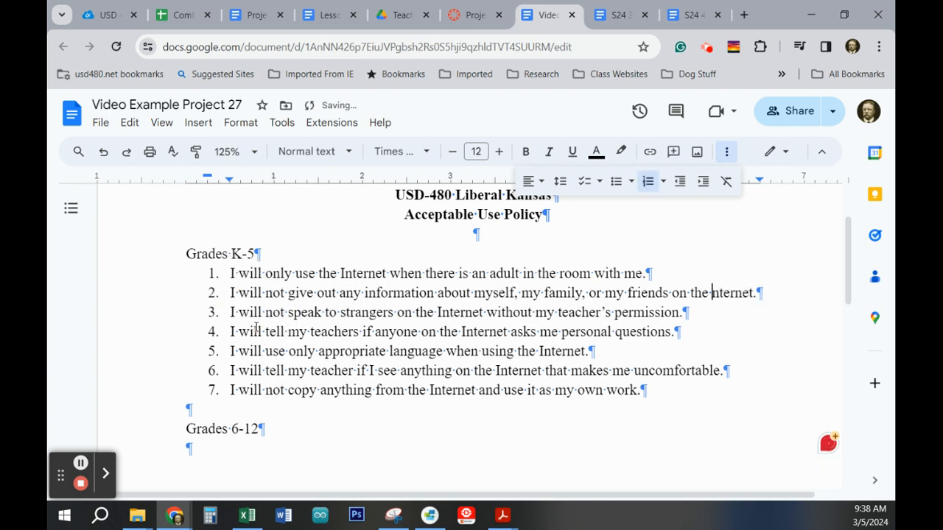
key("ctrl+z")
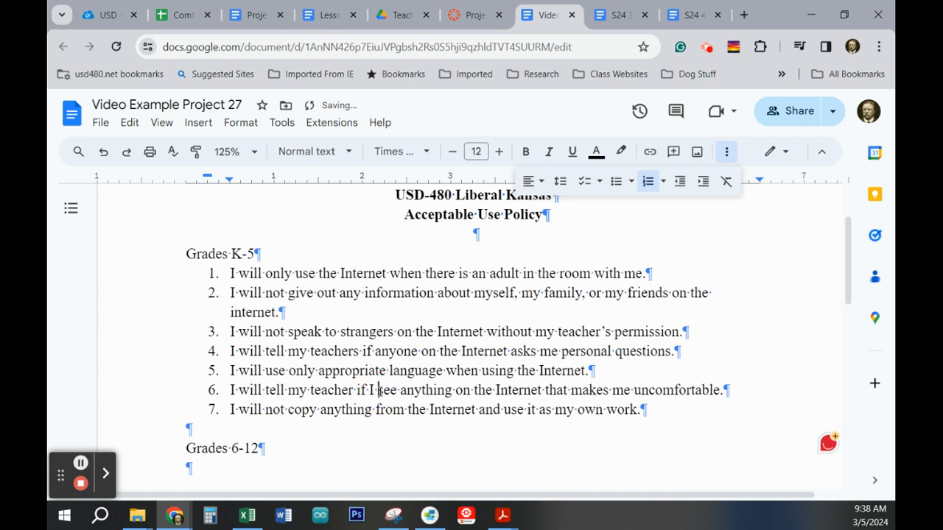
- Copy the remaining rules, from "I accept that using computers" to "pretend it is mine.", from the assignment page and paste them below "Grades 6-12"
left_click(187, 468)
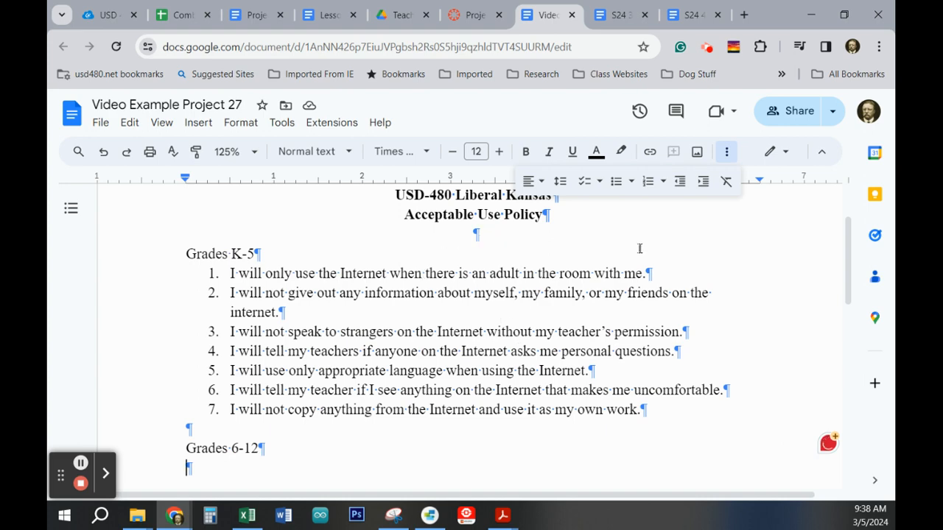
left_click(464, 18)
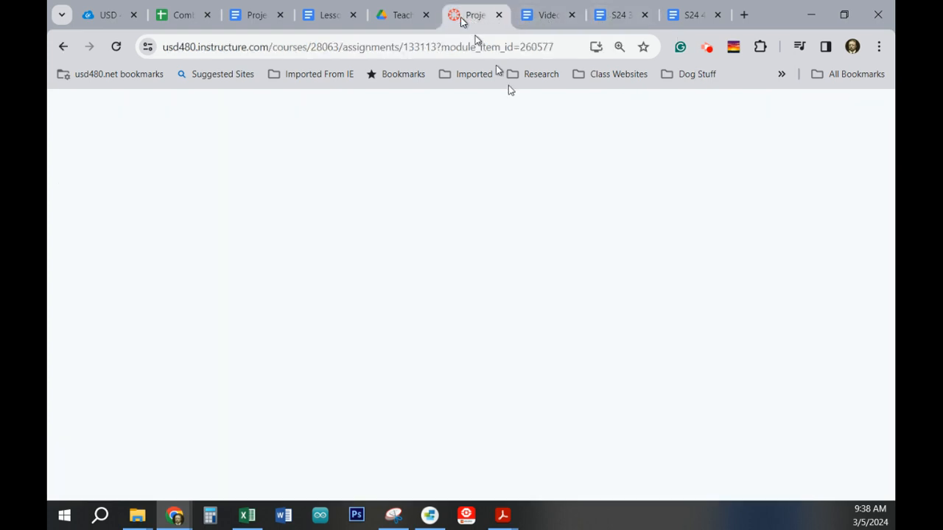
scroll(578, 331, "down", 3)
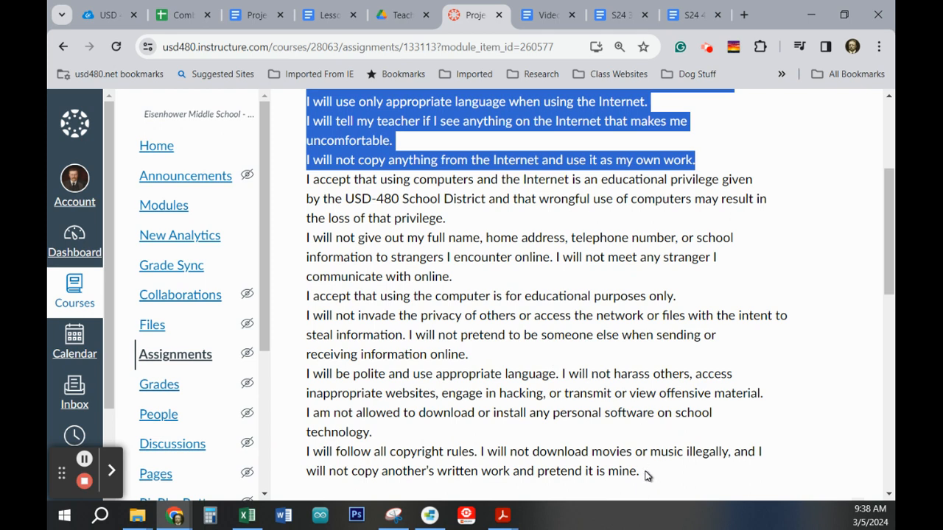
left_click_drag(645, 476, 308, 190)
key("ctrl+c")
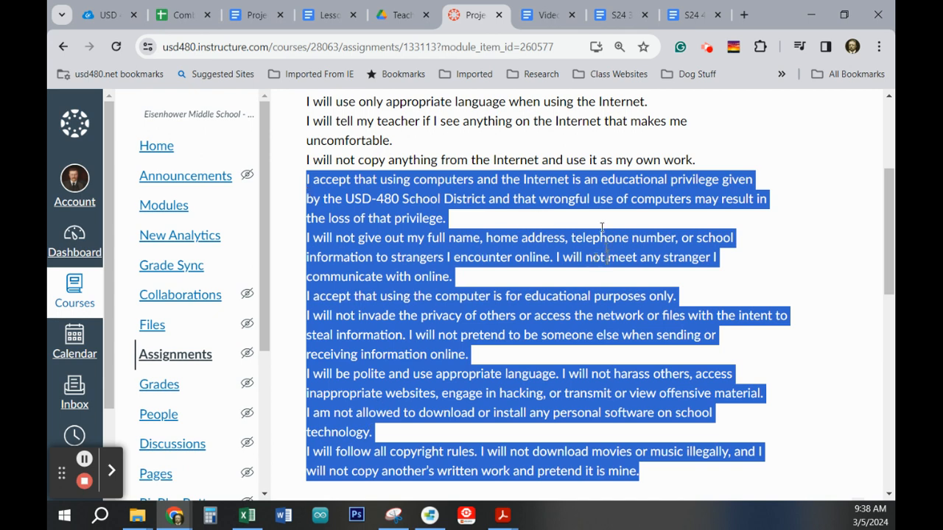
left_click(546, 14)
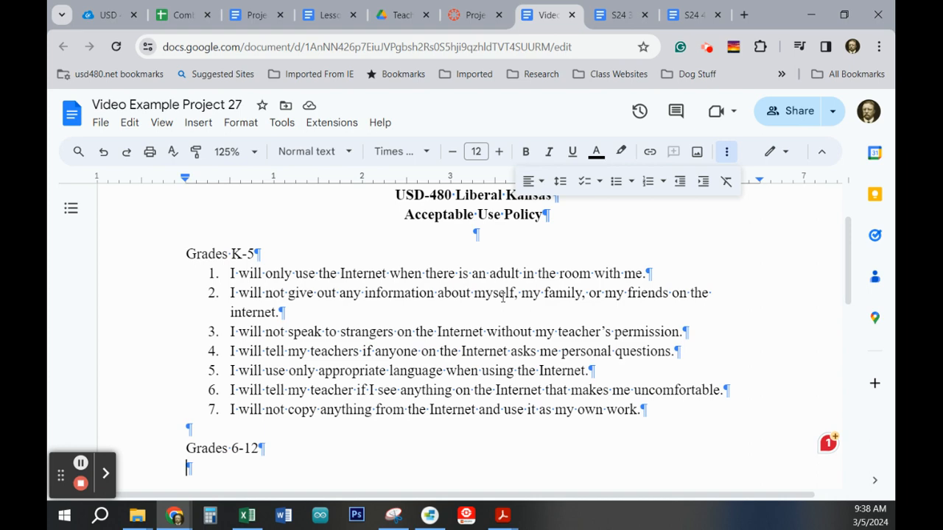
key("ctrl+v")
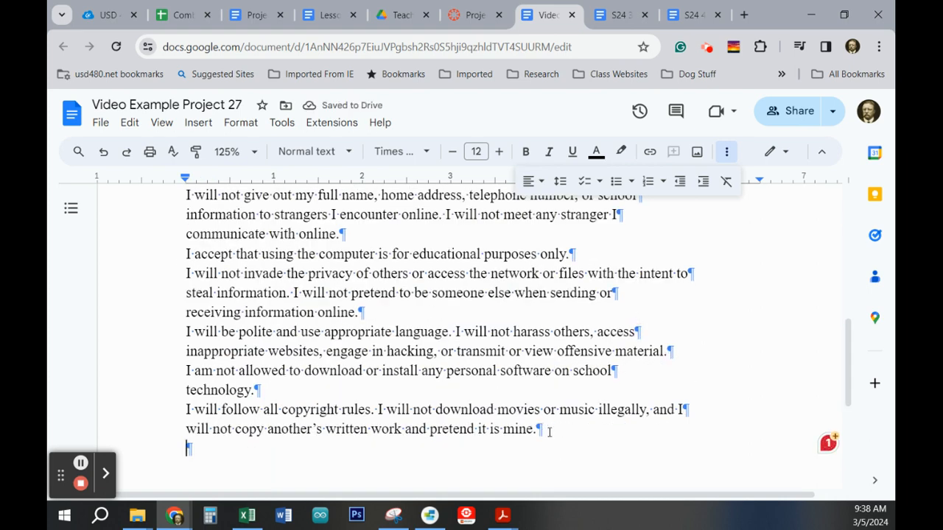
- Format all the pasted Grades 6-12 rules as a numbered list
left_click_drag(549, 432, 185, 212)
scroll(319, 330, "up", 1)
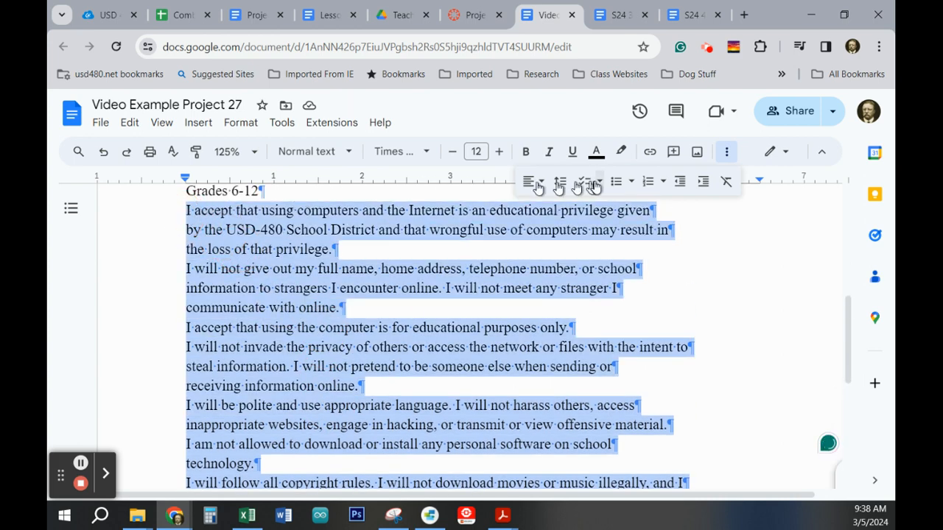
left_click(649, 181)
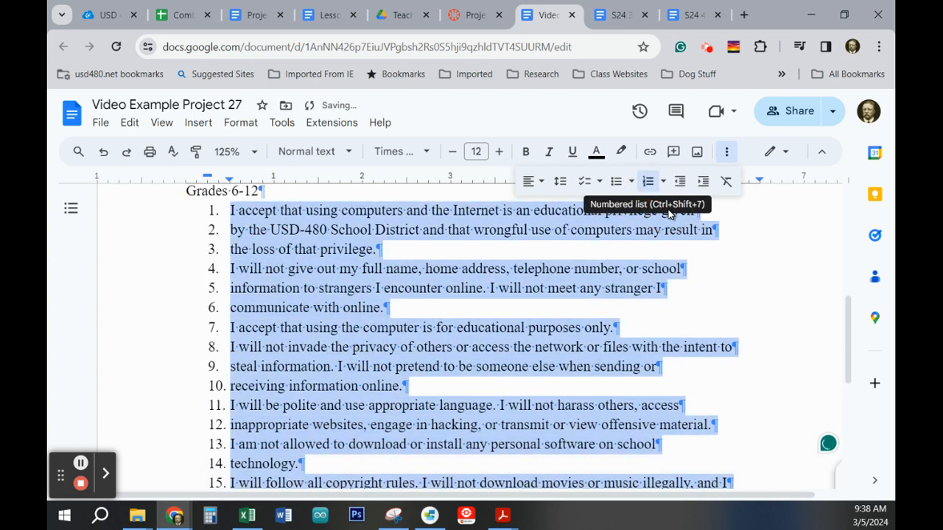
left_click(338, 272)
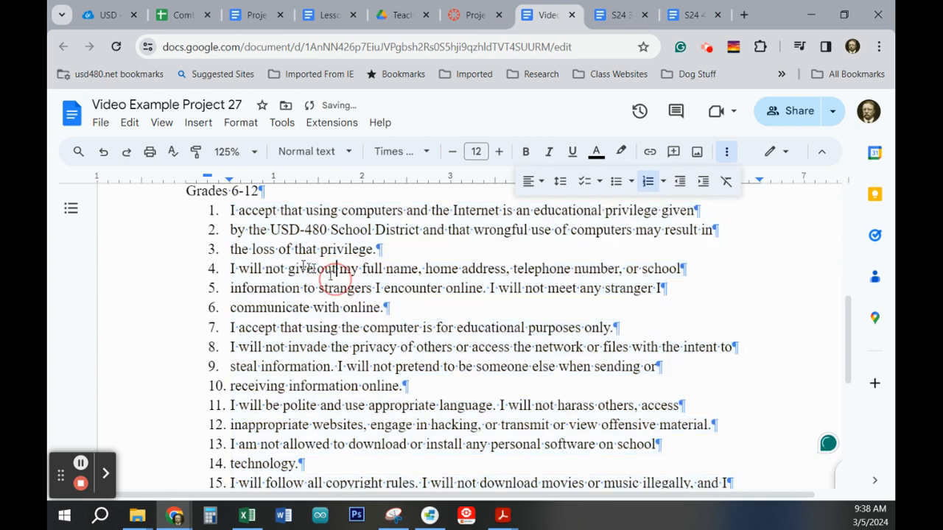
- Join the three split lines of the first Grades 6-12 rule into one item ending "may result in the loss of that privilege."
left_click(229, 232)
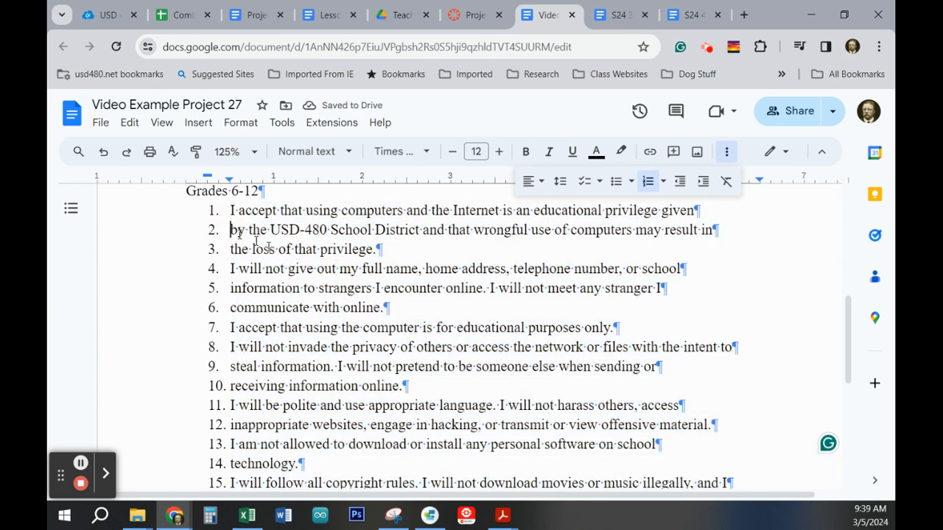
key("BackSpace")
key("BackSpace")
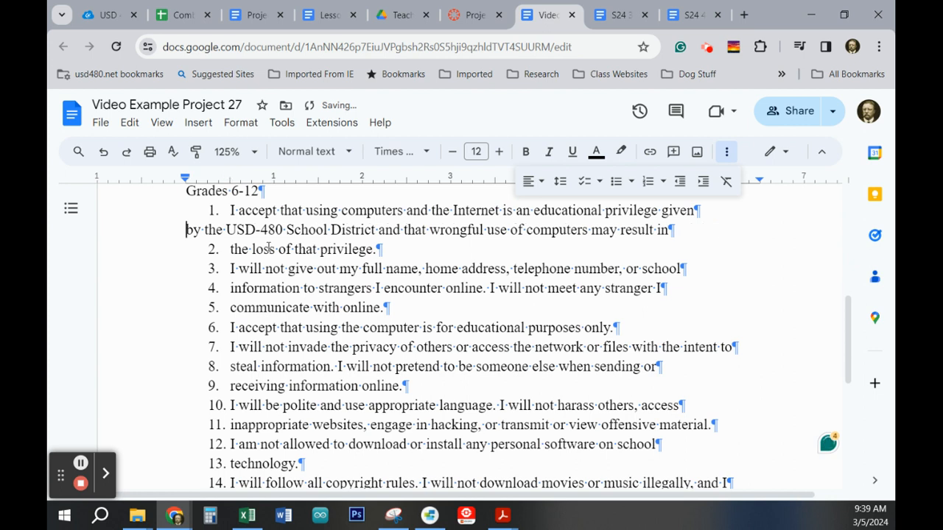
key("BackSpace")
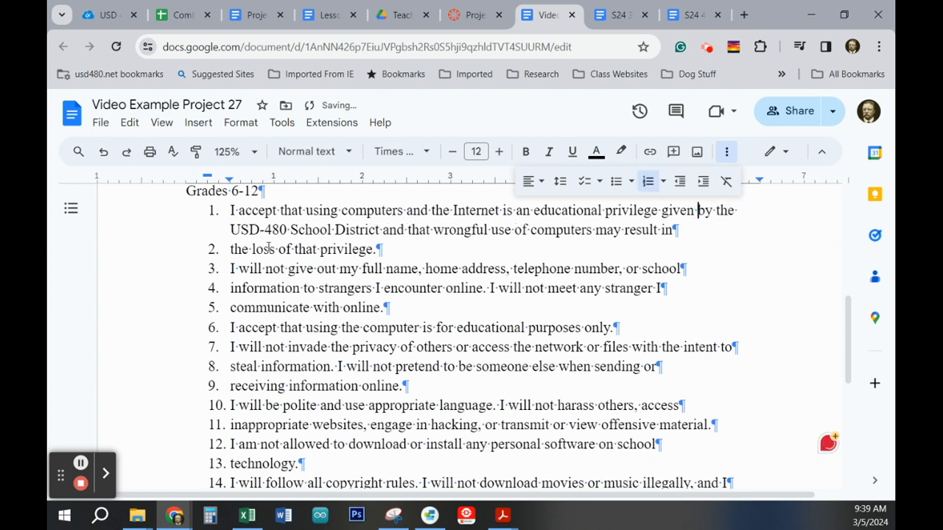
left_click(229, 249)
key("BackSpace")
key("BackSpace")
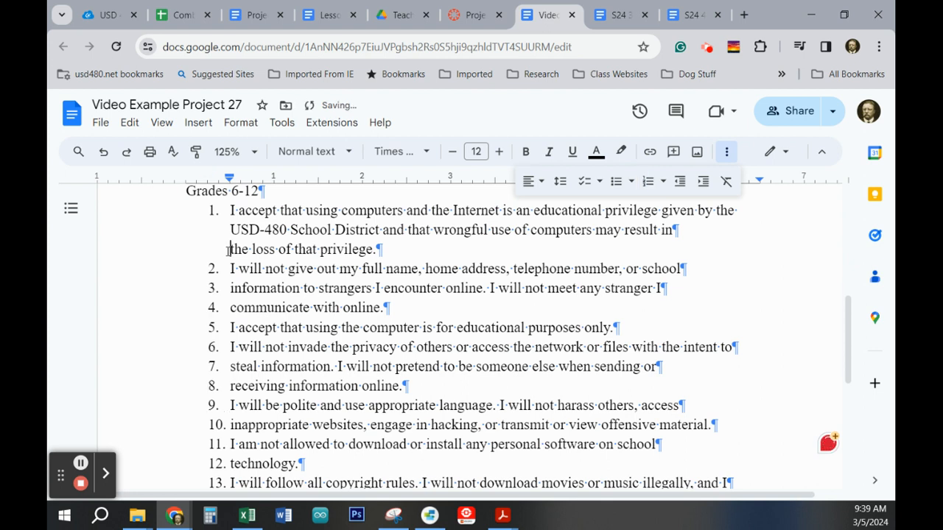
key("BackSpace")
key("BackSpace")
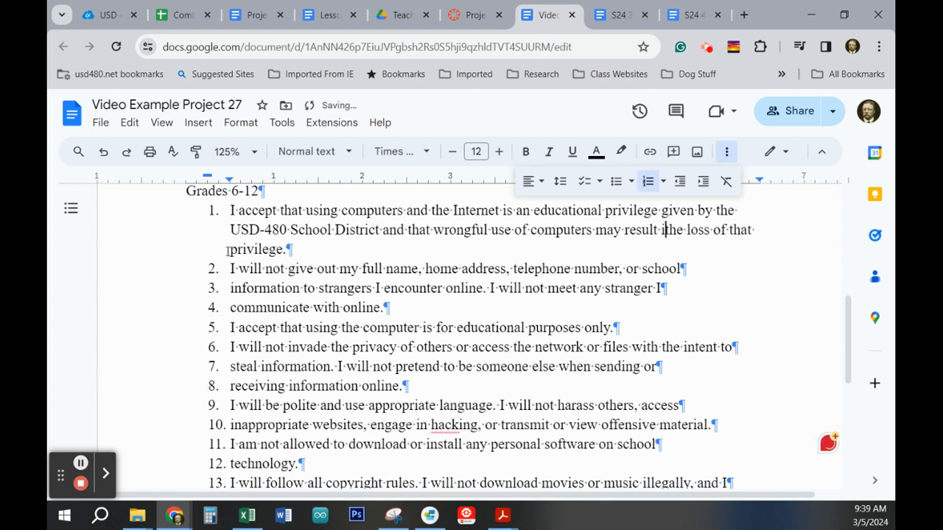
type("n")
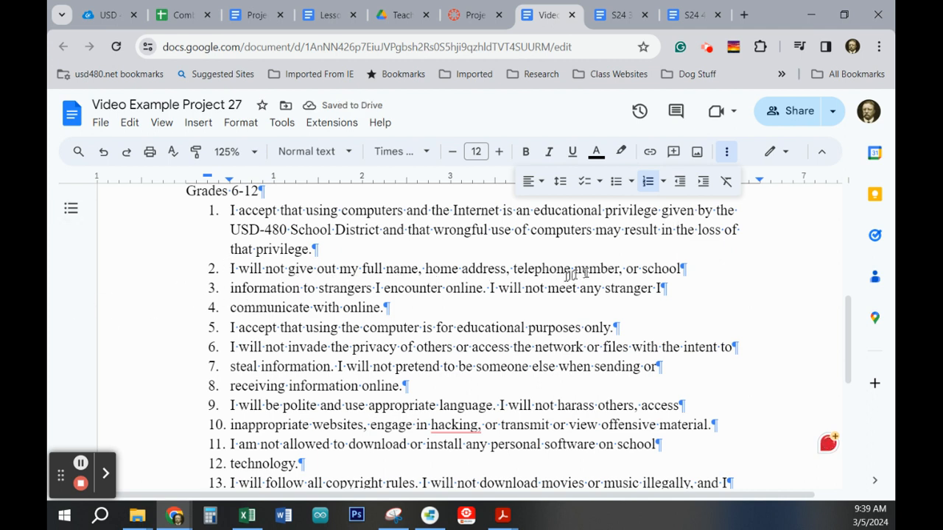
- Join the line starting "information to strangers" to the second Grades 6-12 rule, after "or school"
left_click(229, 288)
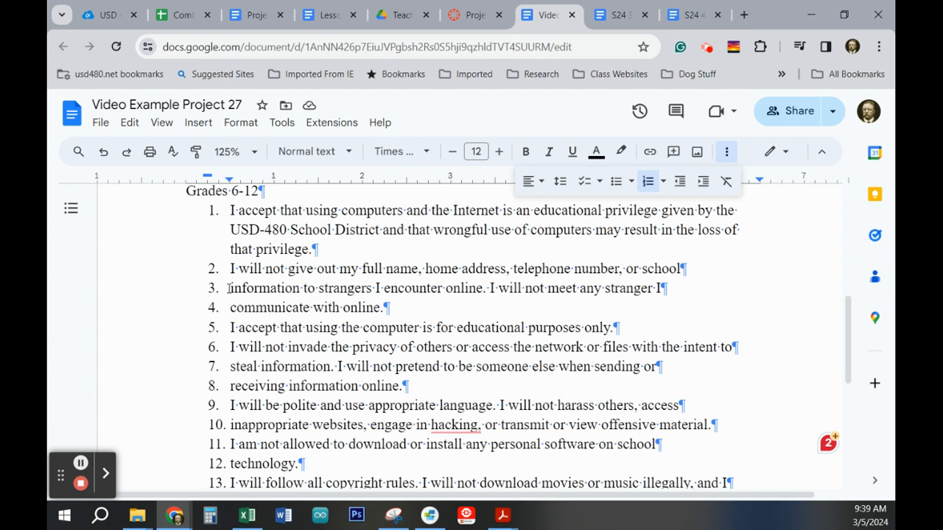
key("BackSpace")
key("BackSpace")
key("BackSpace")
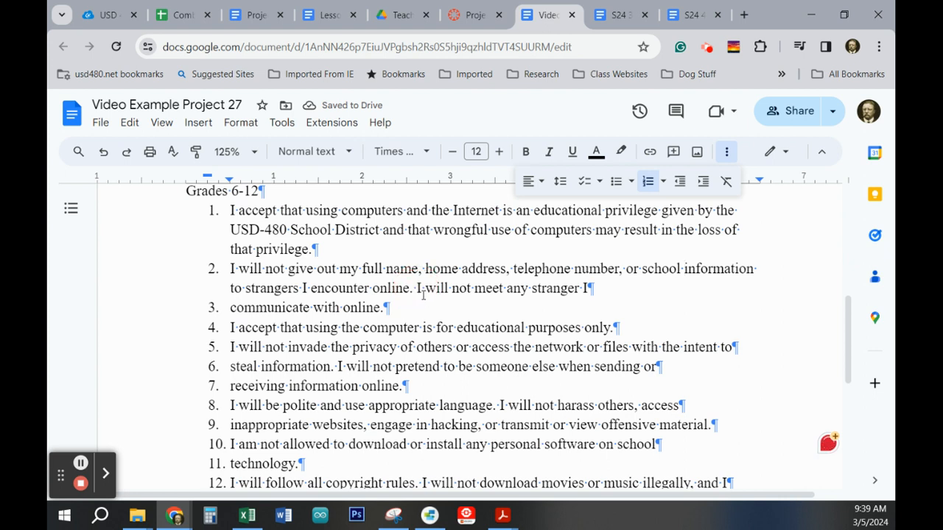
- Split "I will not meet any stranger I" off the second Grades 6-12 rule and join "communicate with online." to it as one item
left_click(423, 294)
key("Return")
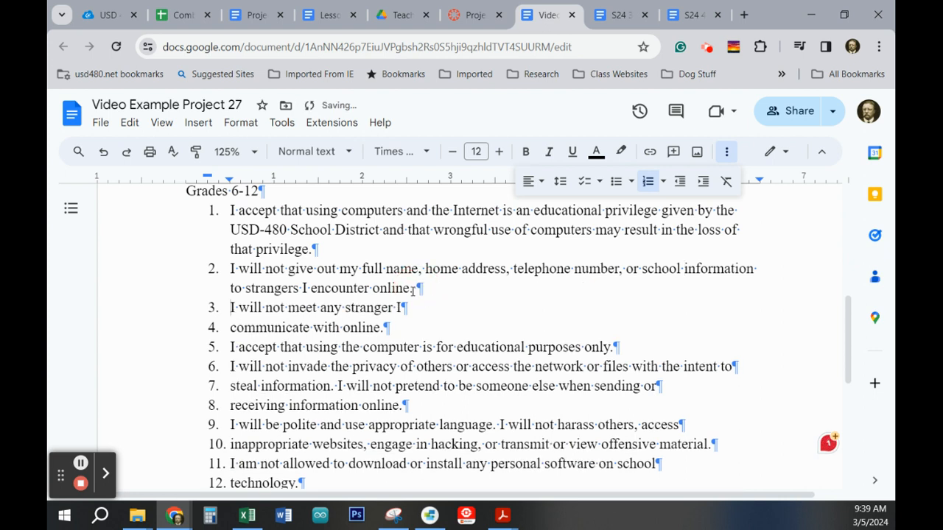
left_click(230, 329)
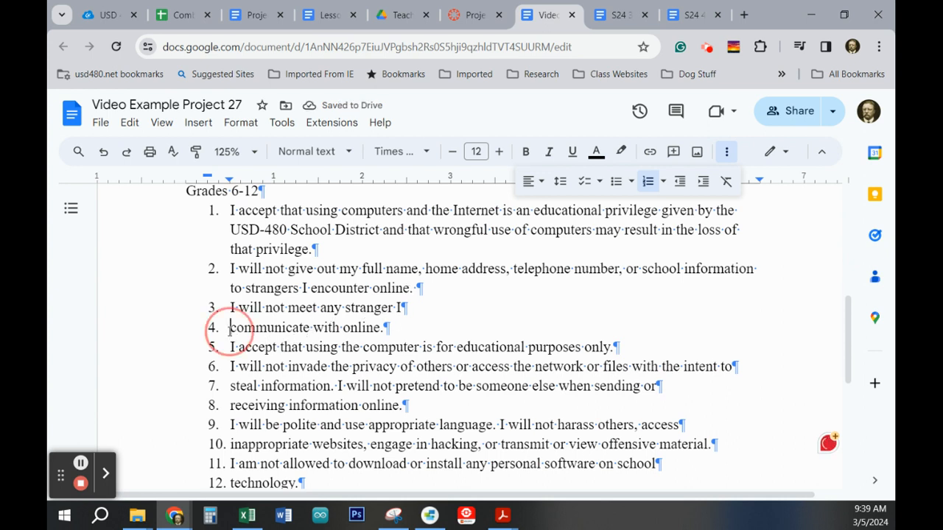
key("BackSpace")
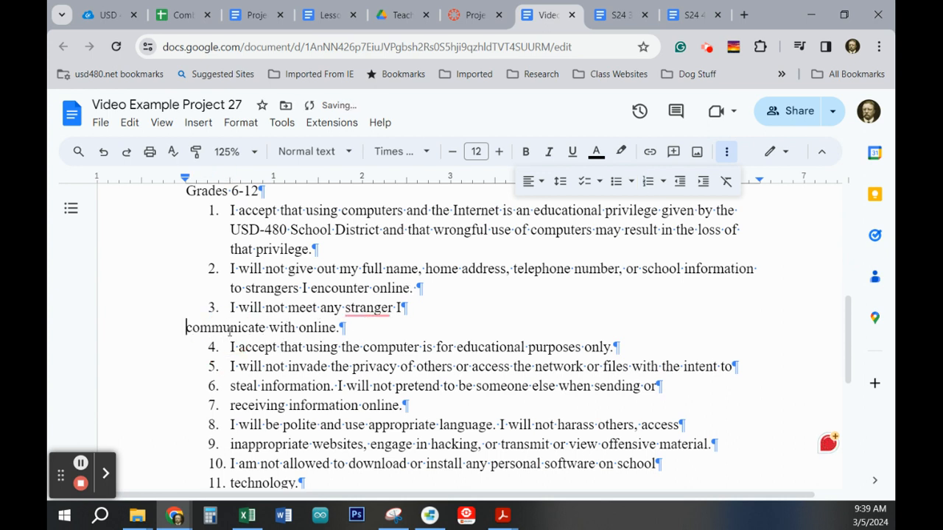
key("BackSpace")
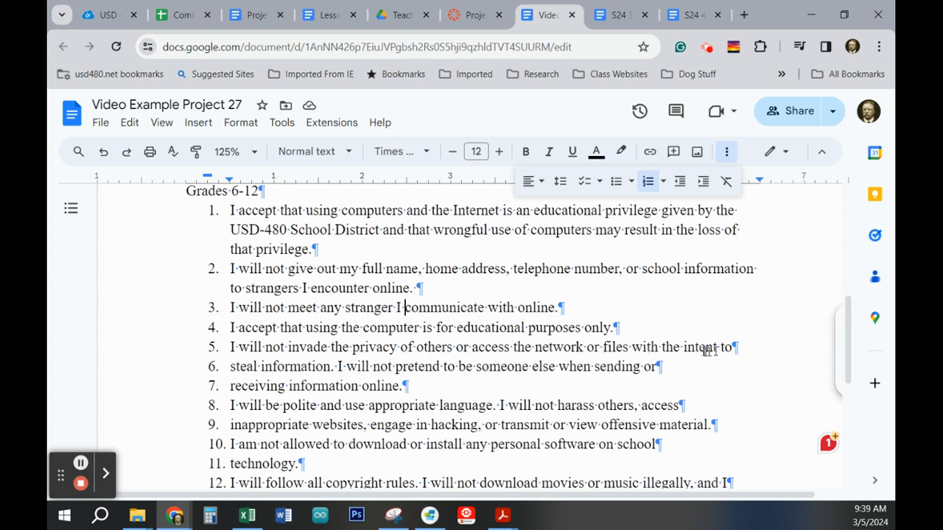
- Join the line starting "steal information." to the fifth Grades 6-12 rule, after "with the intent to"
left_click(229, 367)
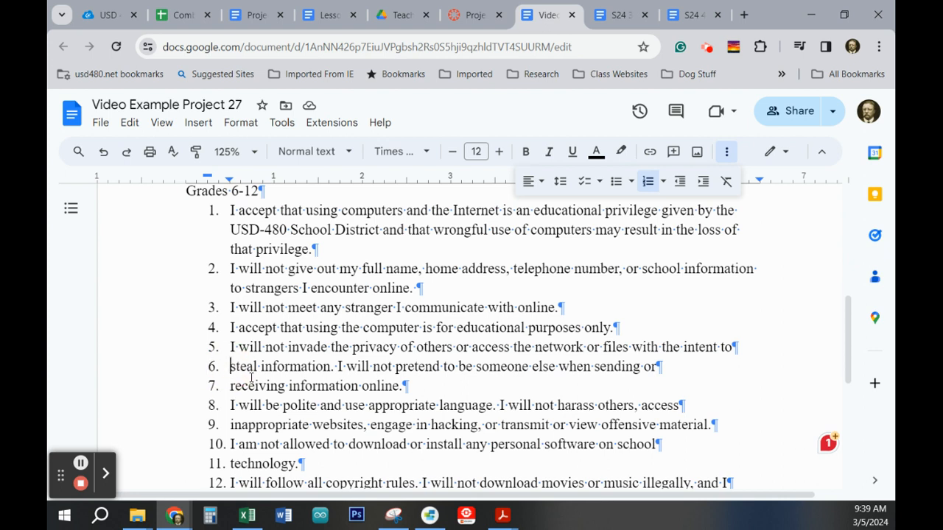
key("BackSpace")
key("BackSpace")
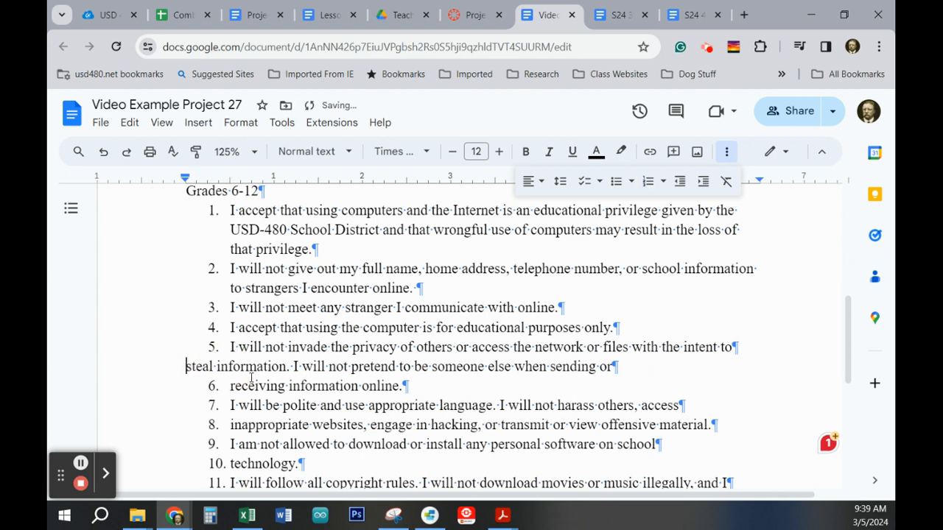
key("BackSpace")
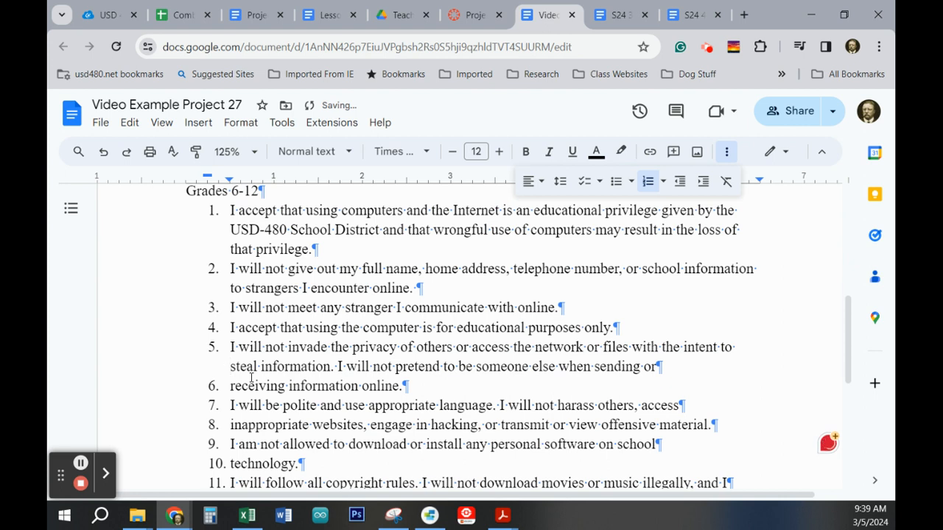
- Make "I will not pretend to be someone else" its own numbered item and join "receiving information online." to its end
left_click(337, 366)
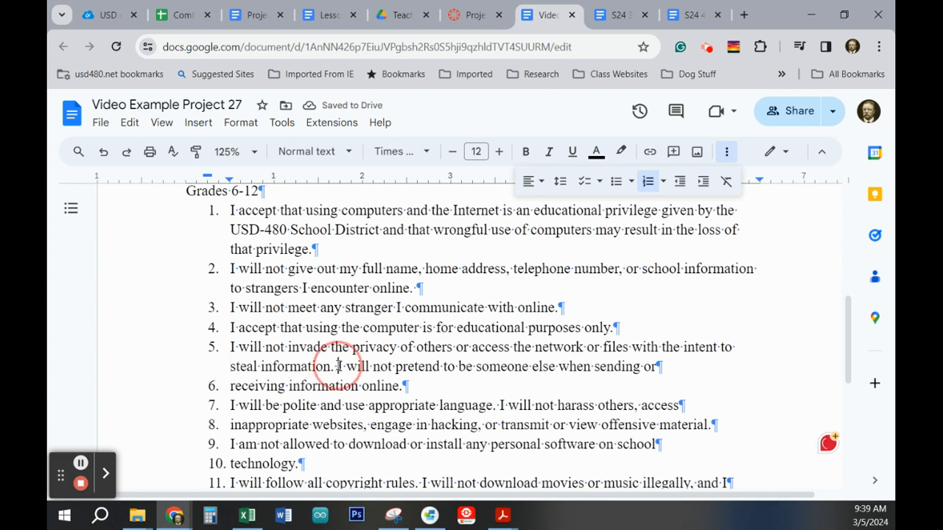
key("Return")
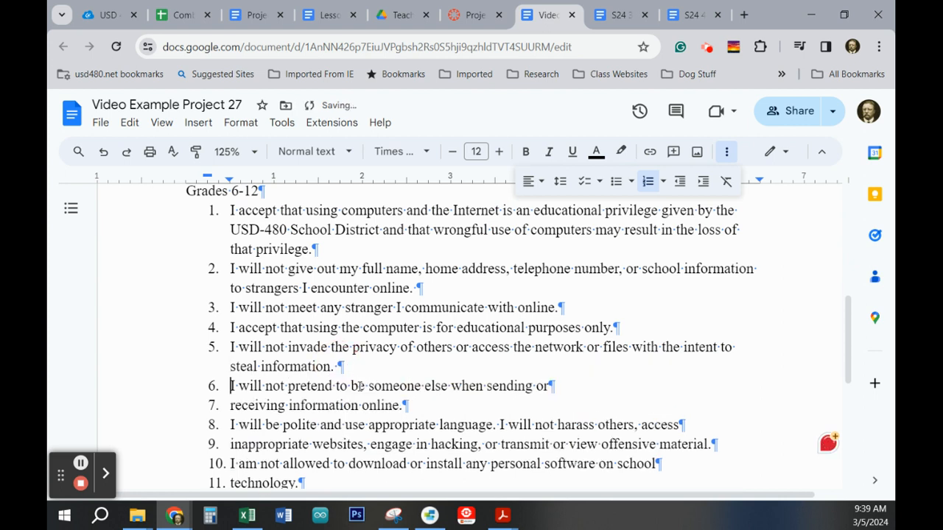
left_click(222, 407)
key("BackSpace")
key("BackSpace")
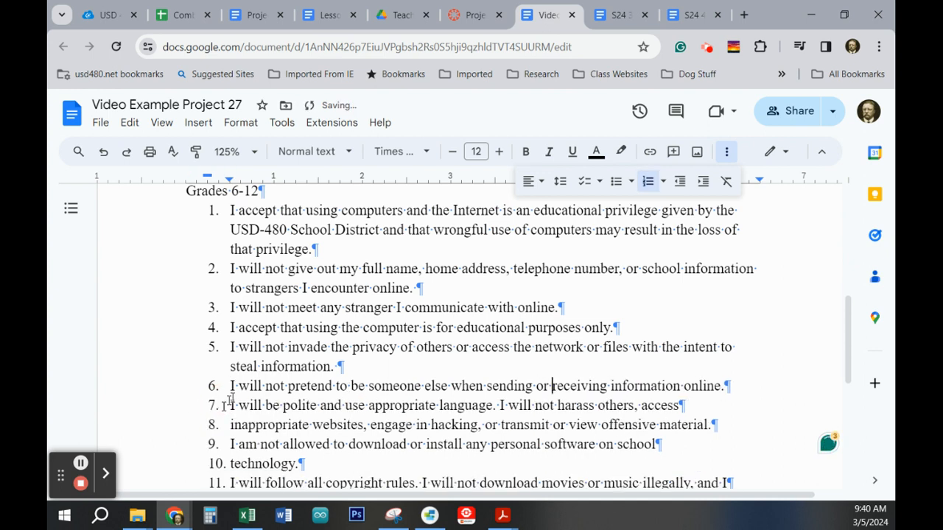
- Join the line starting "inappropriate websites" to the rule about appropriate language, after "I will not harass others, access"
scroll(264, 371, "down", 1)
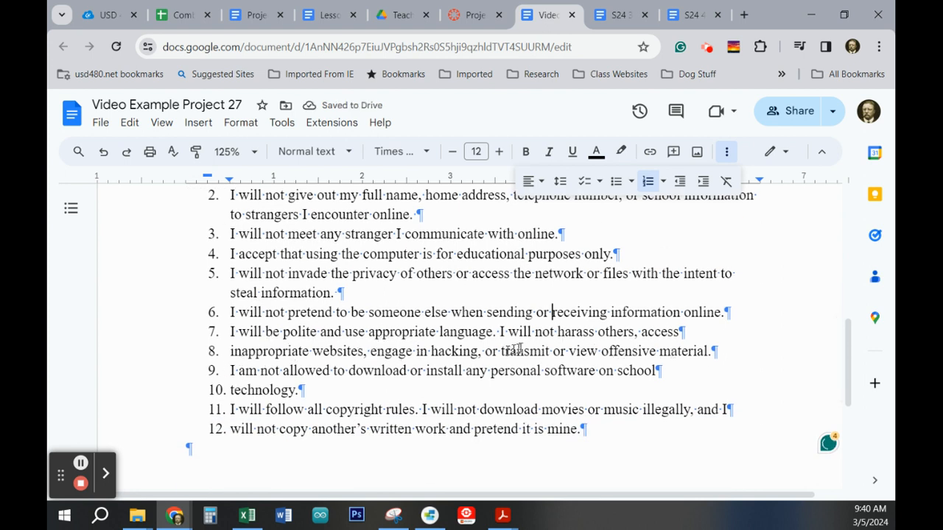
left_click(229, 355)
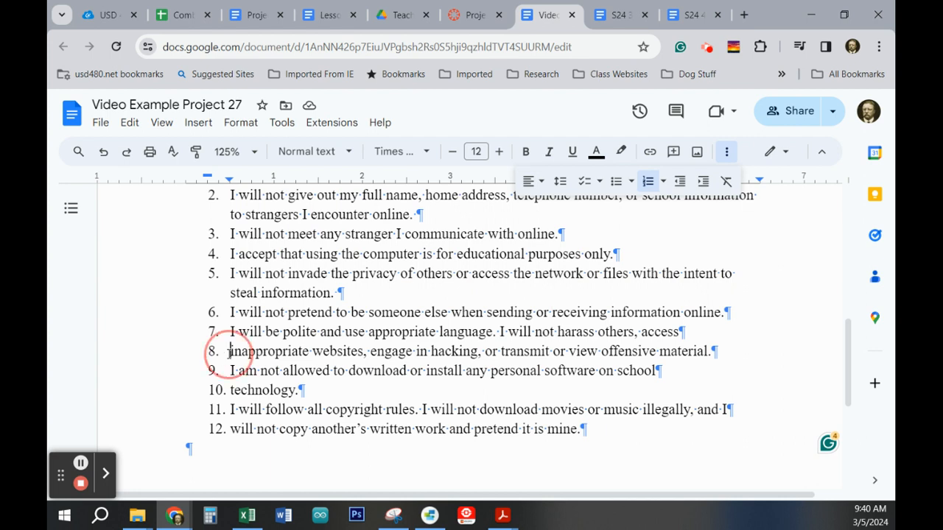
key("BackSpace")
key("BackSpace")
key("BackSpace")
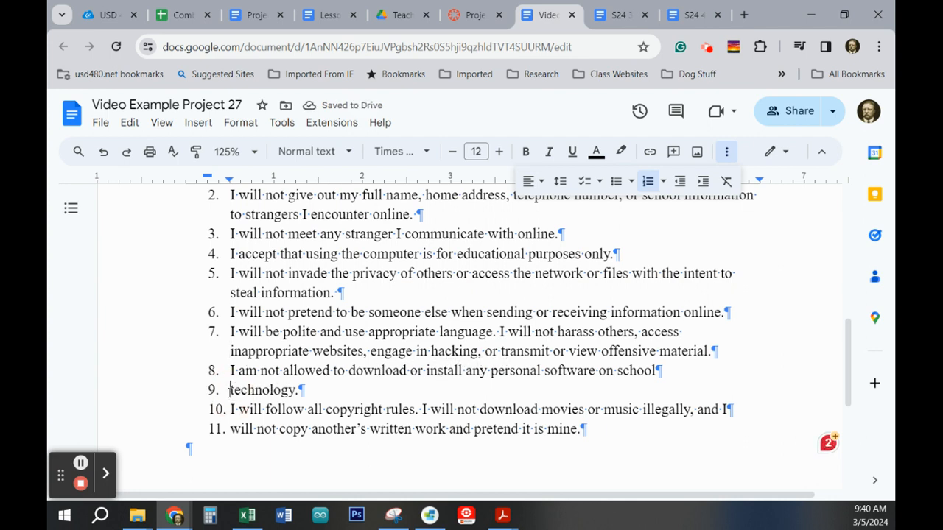
- Join "technology." to the personal software rule and the line starting "will not copy another's written work" to the copyright rule
left_click(229, 392)
key("BackSpace")
key("BackSpace")
key("BackSpace")
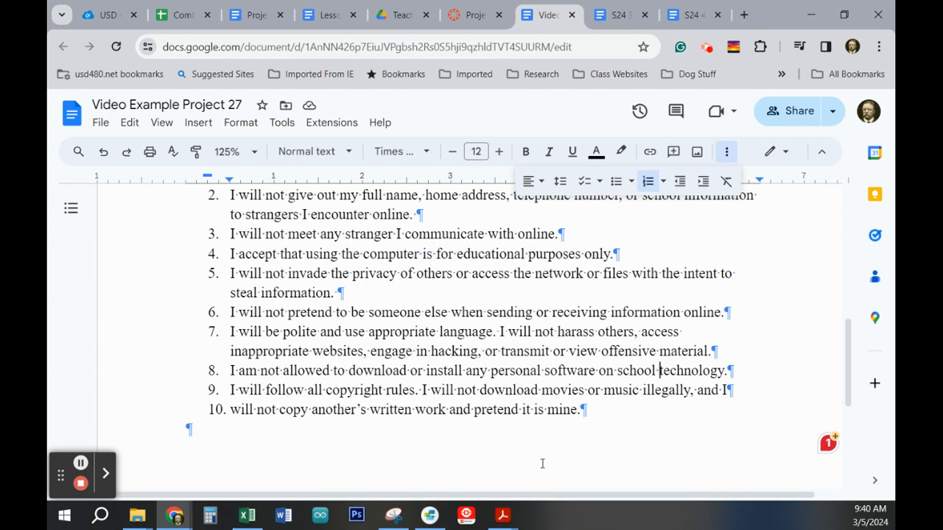
left_click(234, 412)
key("BackSpace")
key("BackSpace")
key("BackSpace")
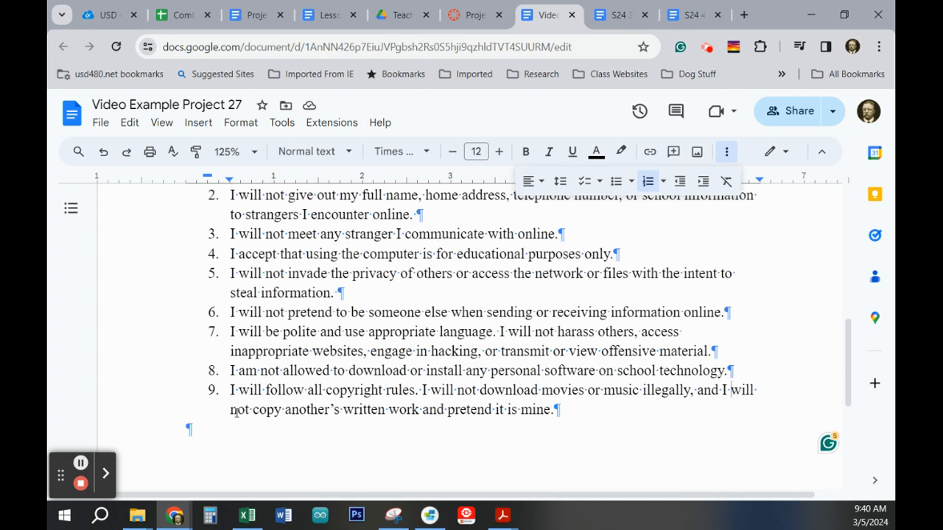
- Split the seventh Grades 6-12 rule so that "I will not harass others" starts its own numbered item
scroll(383, 442, "up", 3)
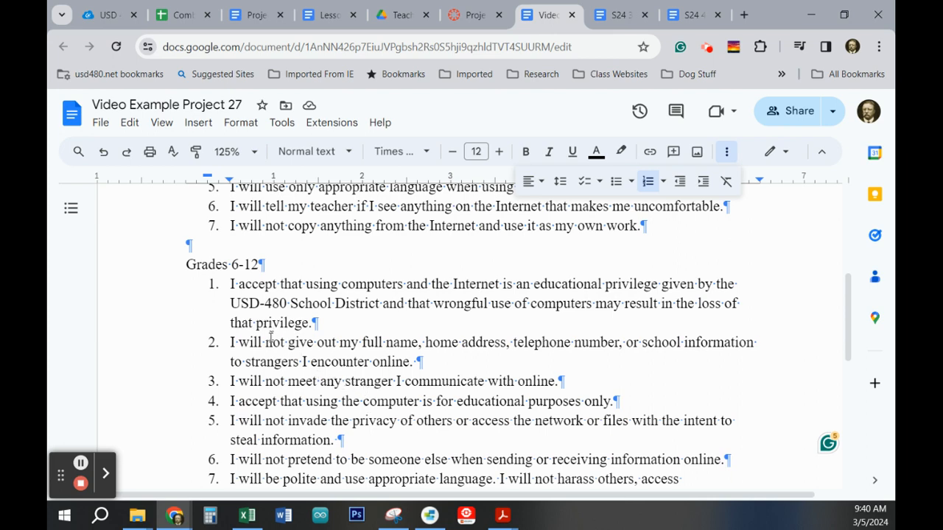
scroll(271, 338, "down", 1)
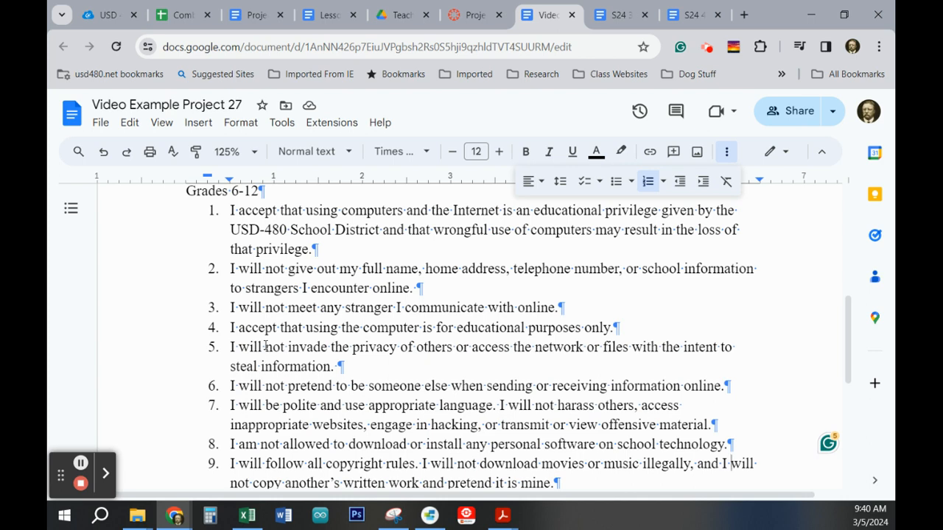
scroll(265, 346, "down", 1)
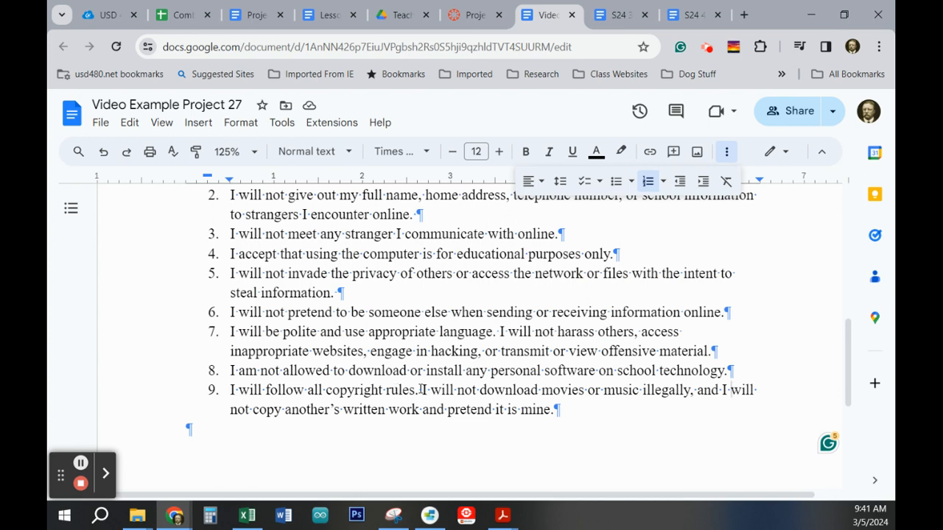
scroll(421, 386, "up", 4)
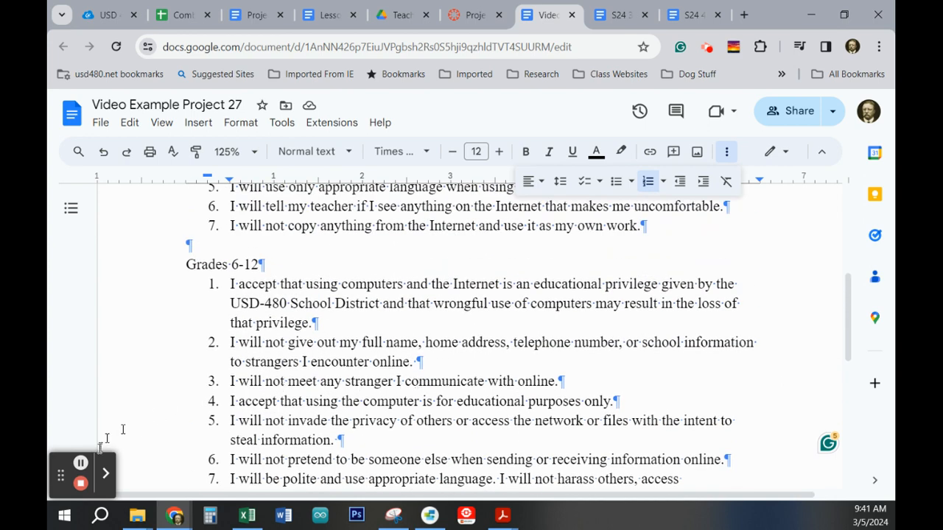
left_click(81, 464)
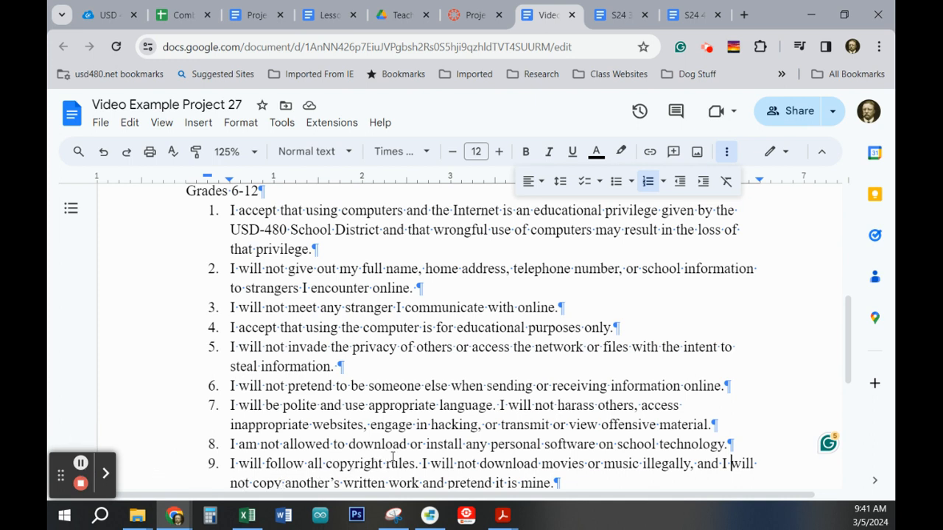
left_click(500, 405)
key("Return")
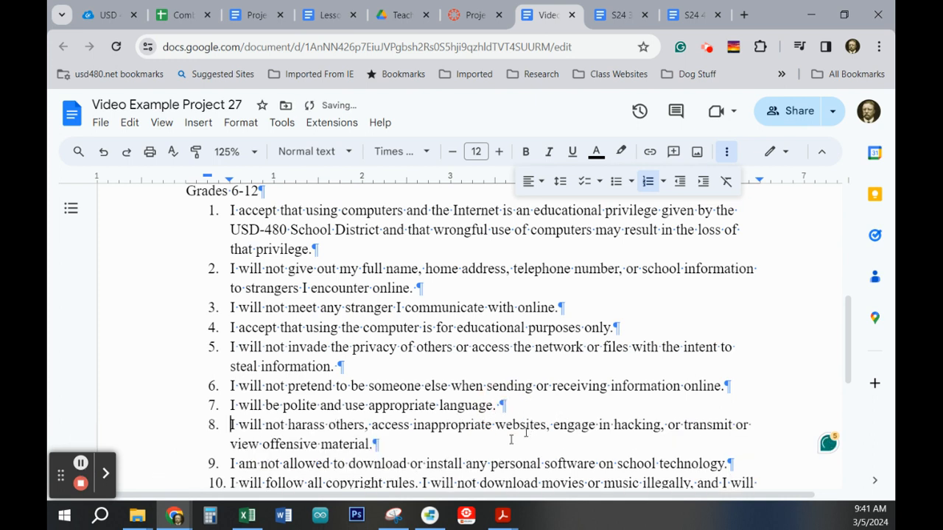
- Add the line "Student Signature:" below the Grades 6-12 list, leaving one blank line in between
scroll(377, 411, "down", 2)
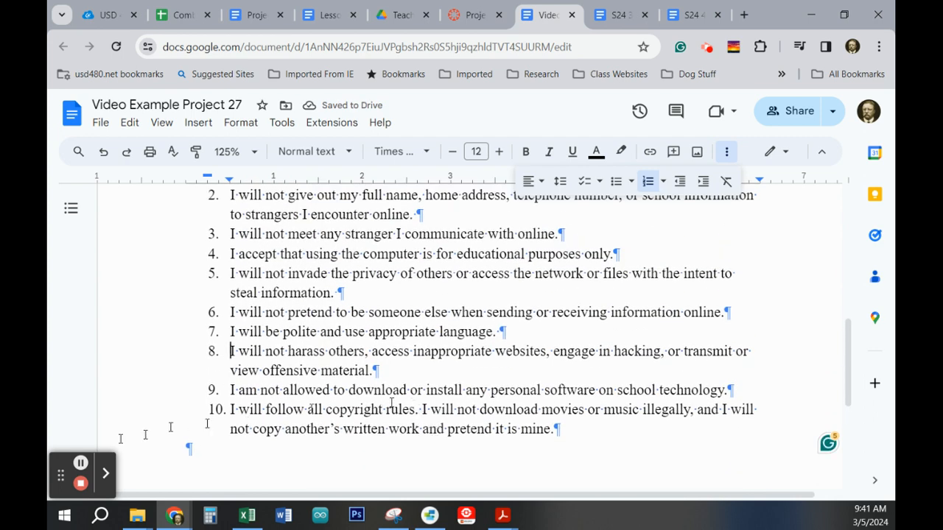
left_click(188, 448)
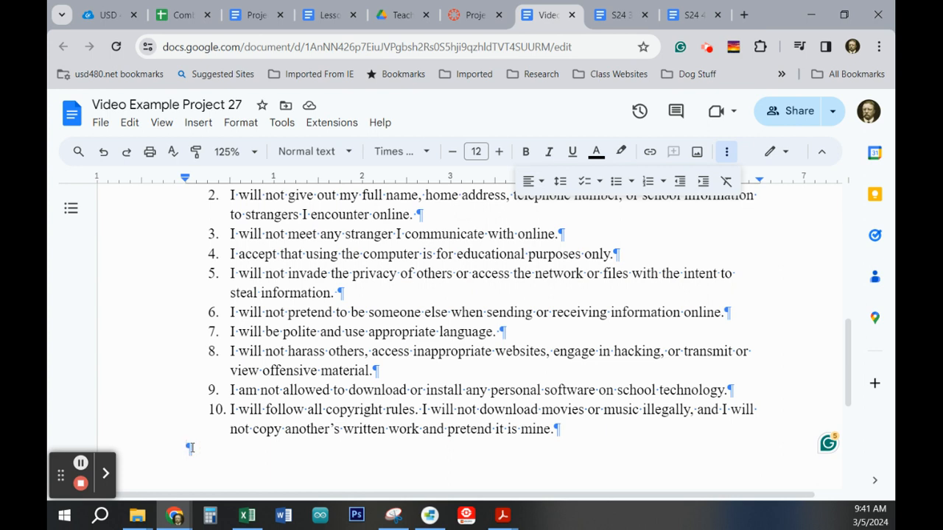
key("Return")
type("St")
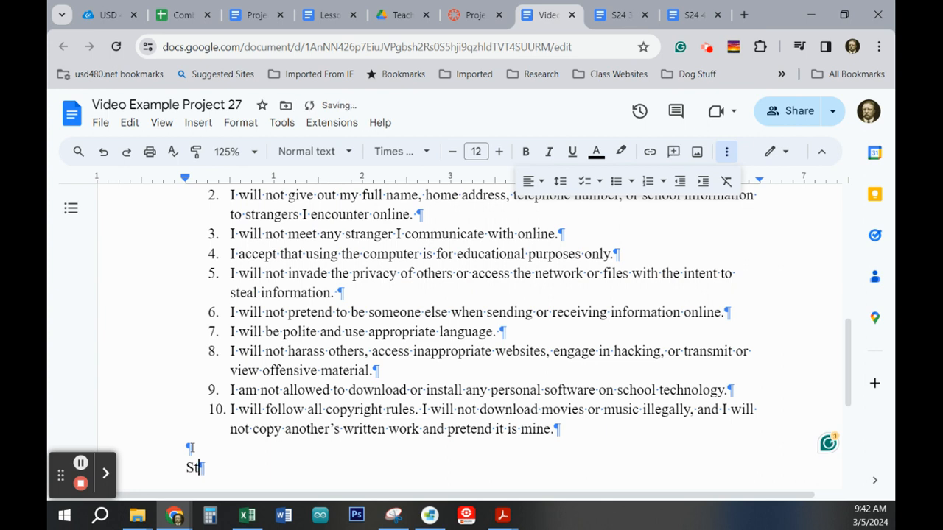
type("udent Si")
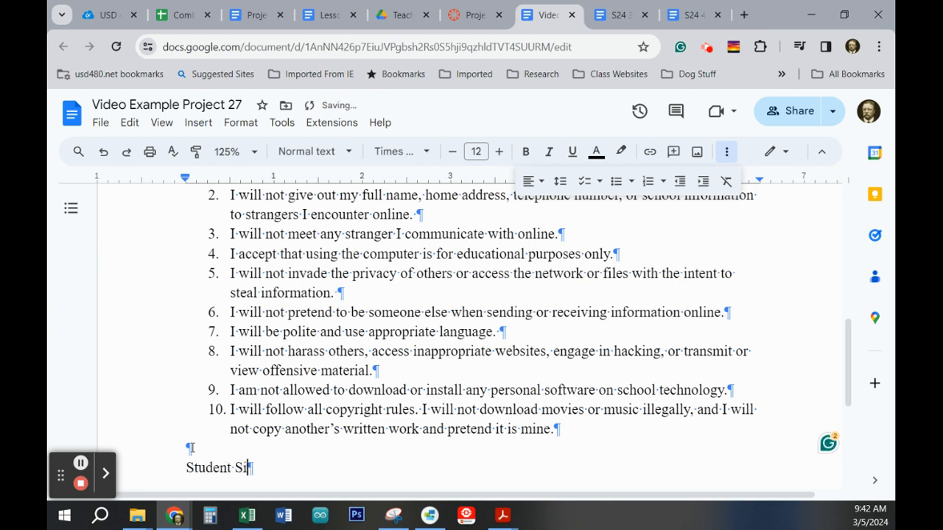
type("gnature")
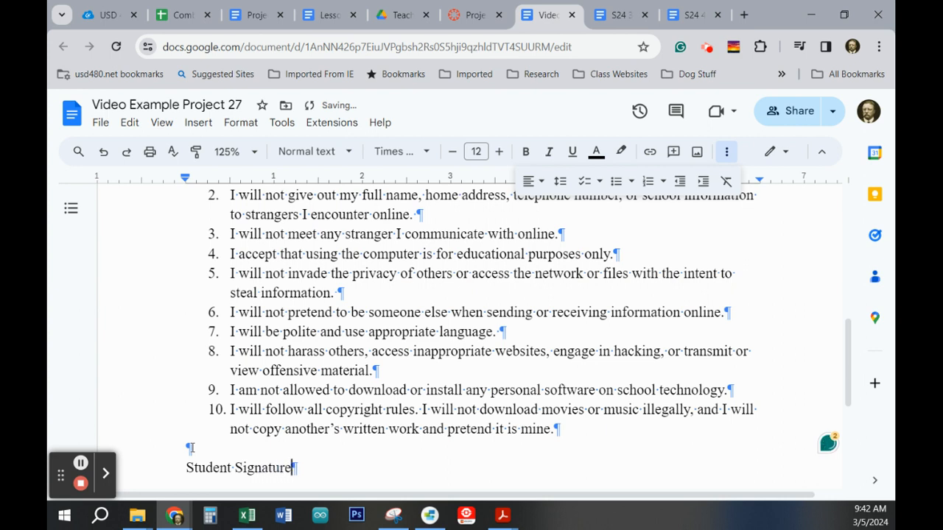
type(":")
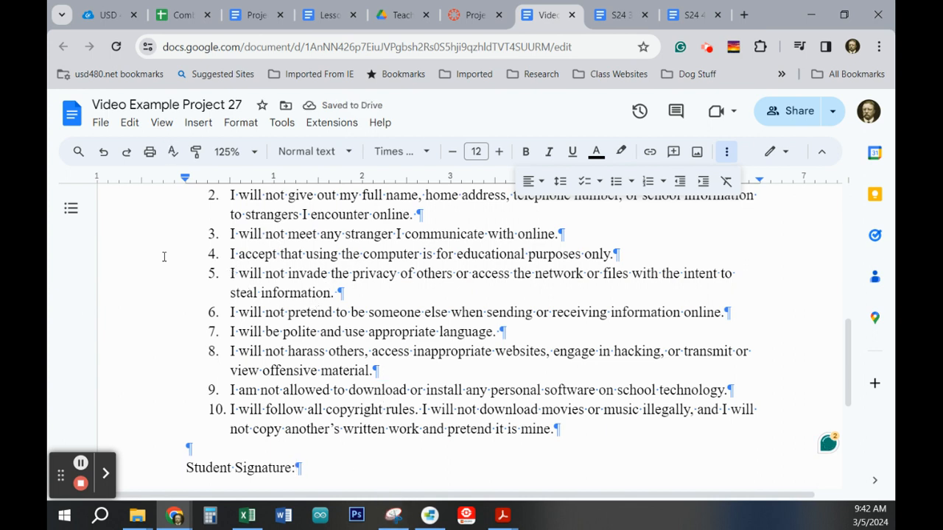
- Insert a horizontal line under "Student Signature:" and remove the empty paragraph around it
left_click(196, 124)
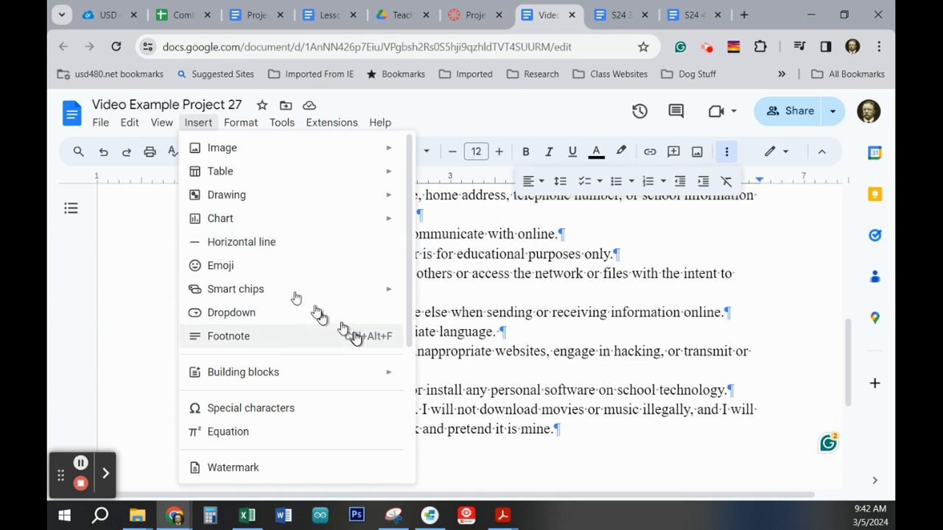
left_click(247, 242)
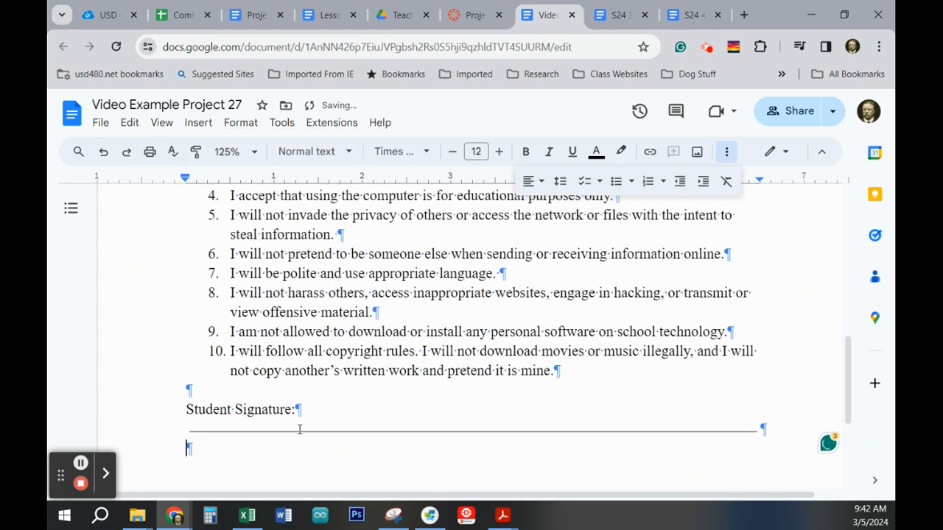
left_click(183, 454)
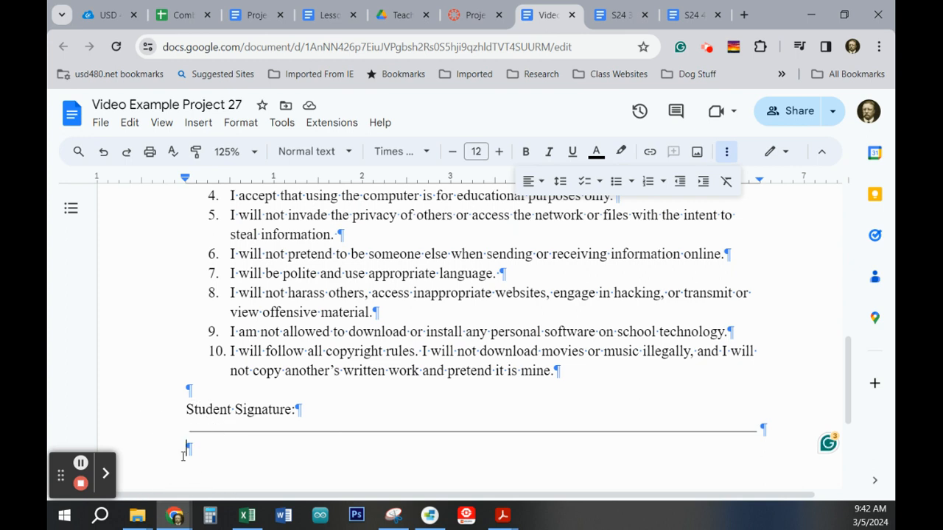
key("BackSpace")
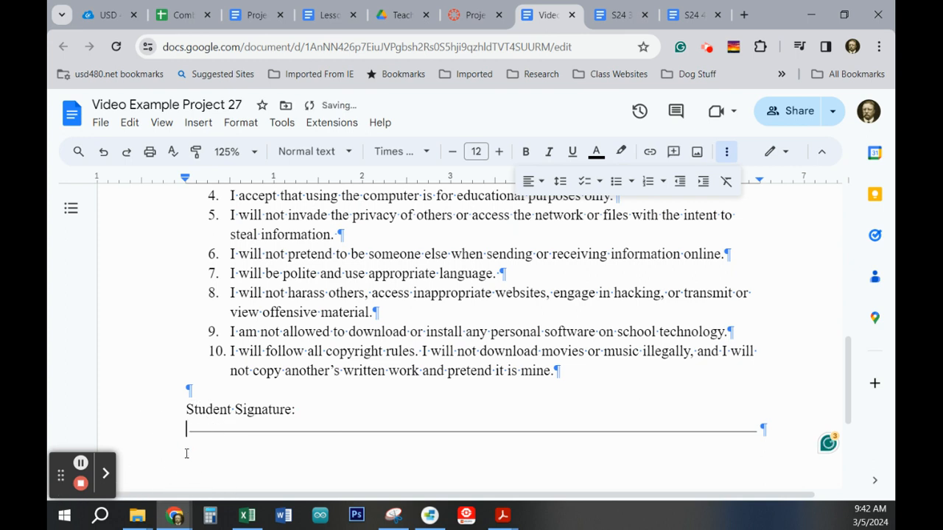
scroll(254, 359, "up", 3)
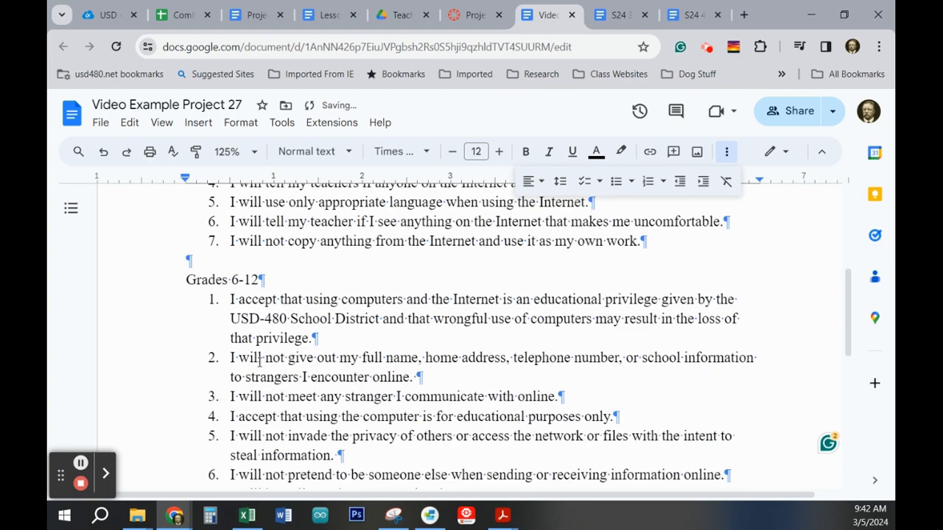
scroll(260, 359, "down", 2)
scroll(259, 361, "up", 4)
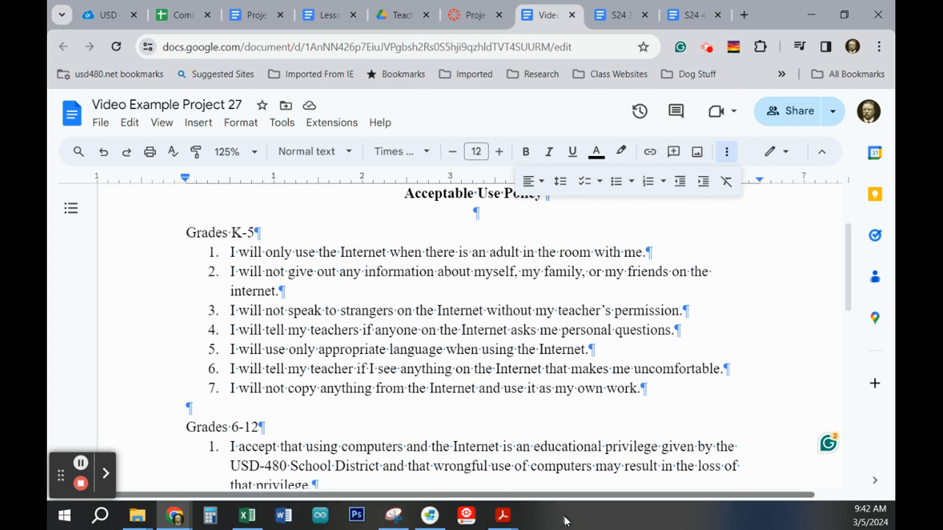
scroll(531, 332, "down", 2)
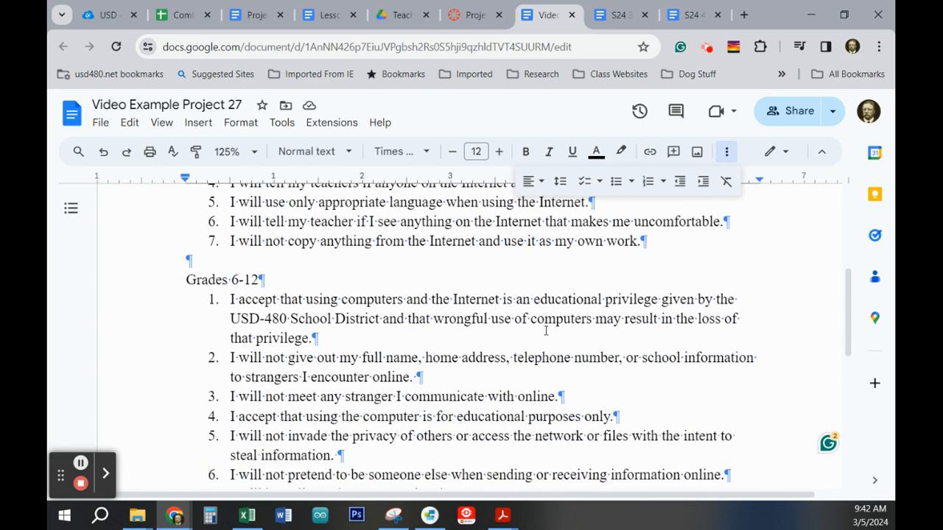
scroll(546, 331, "up", 3)
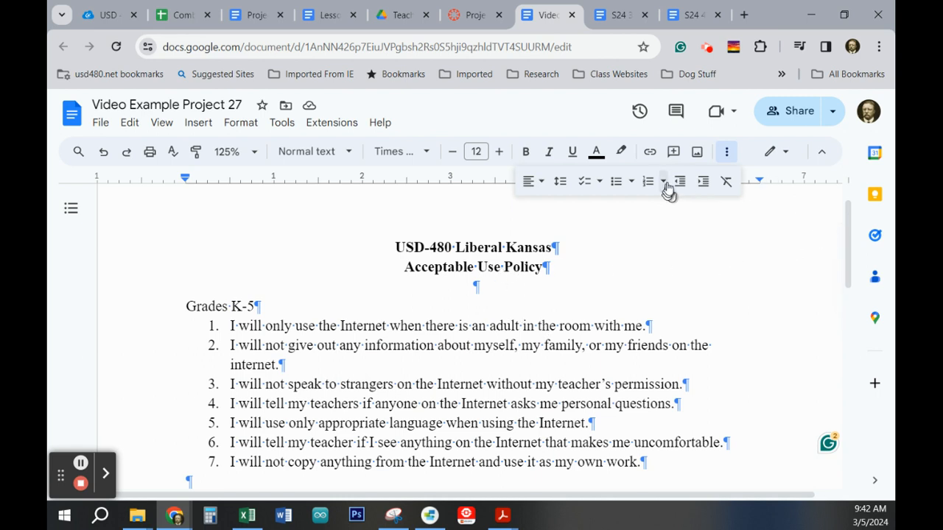
- Switch to the Canvas course, return to its home page and open USD 480 Seal.png under Project 27, Internet Safety
left_click(483, 17)
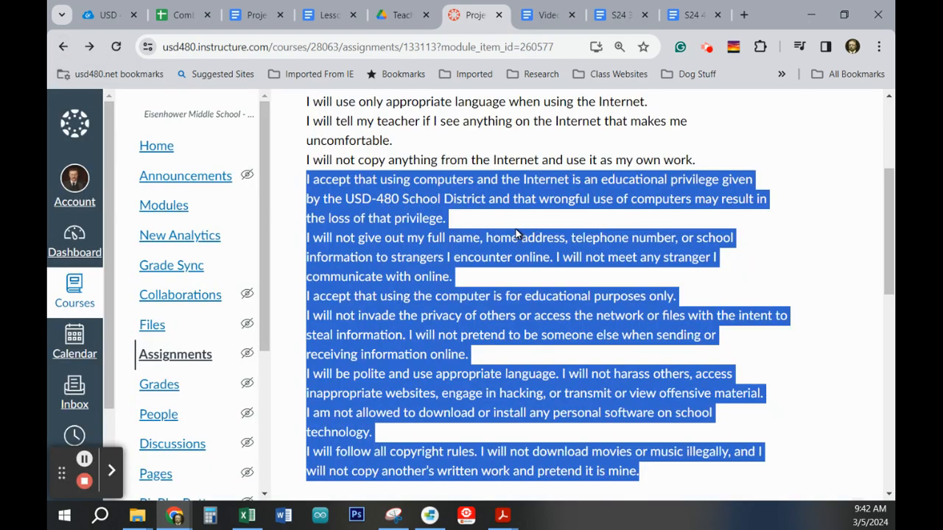
left_click(64, 48)
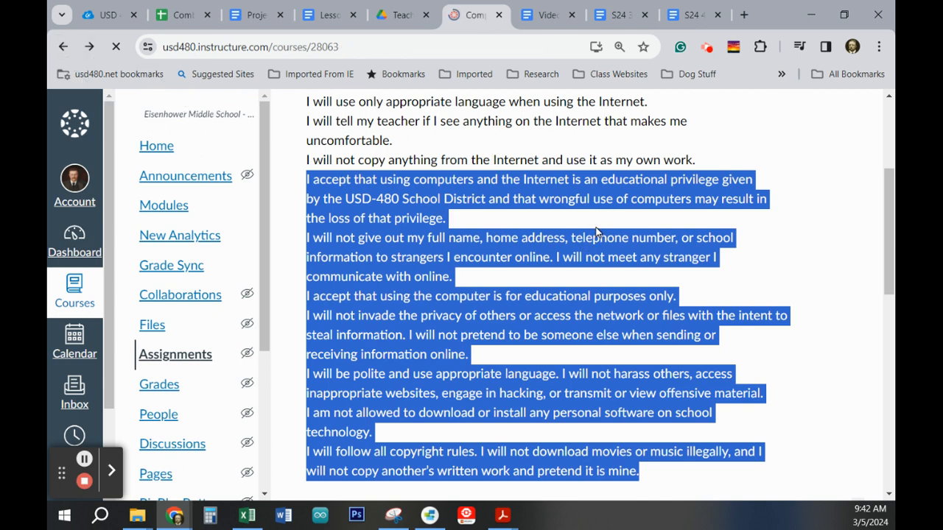
scroll(592, 199, "down", 15)
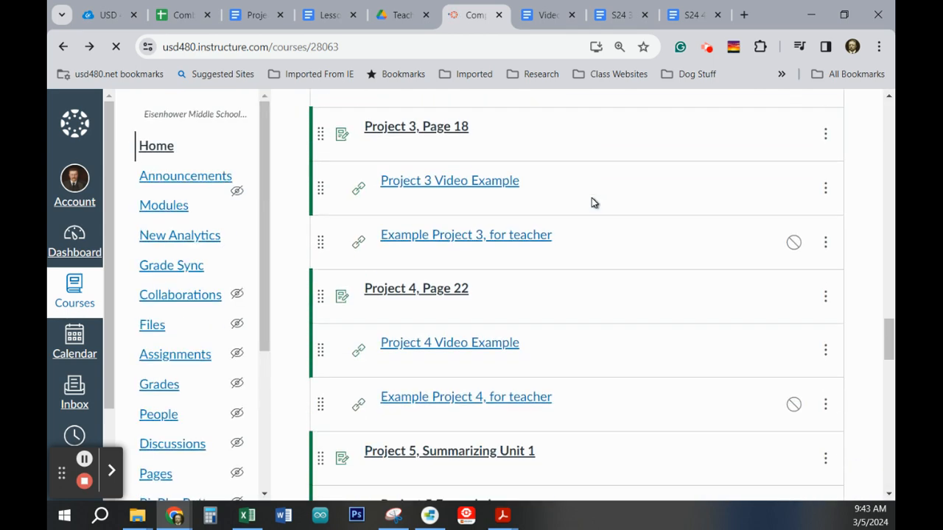
scroll(596, 191, "down", 10)
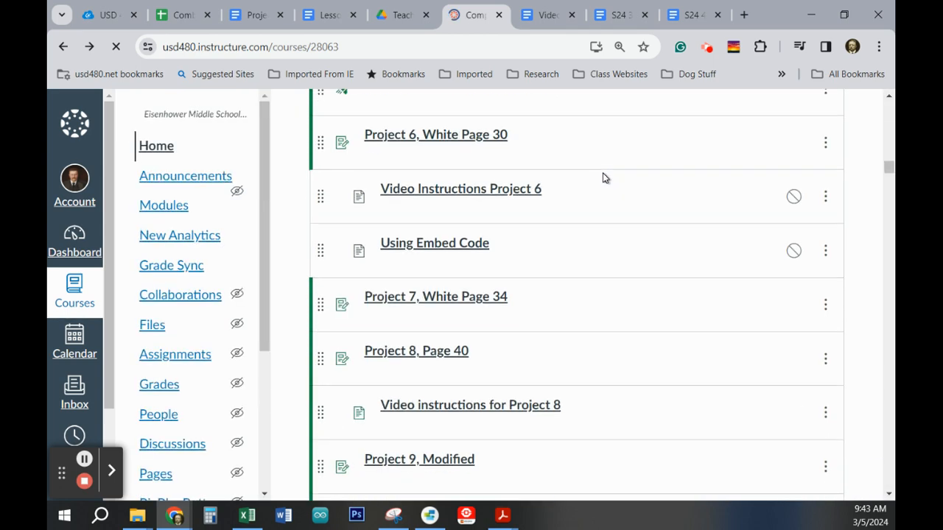
scroll(603, 177, "down", 3)
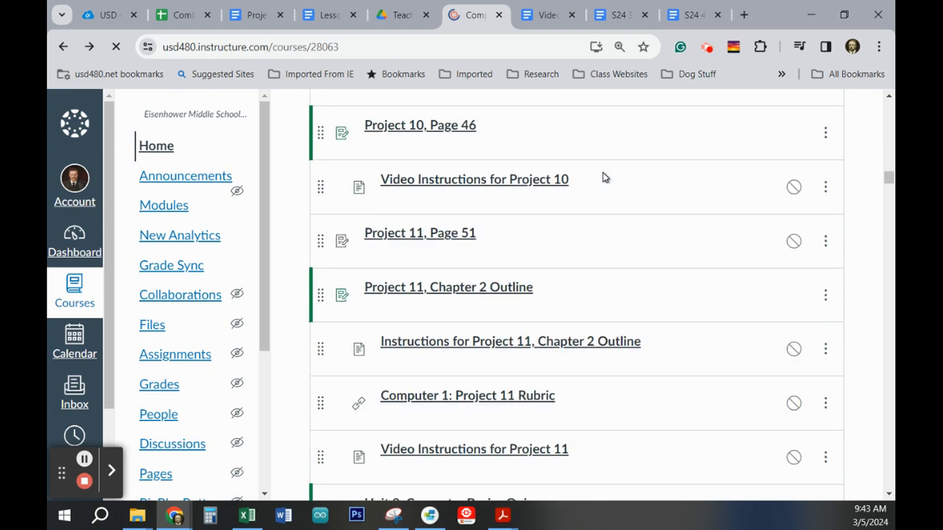
scroll(810, 179, "down", 6)
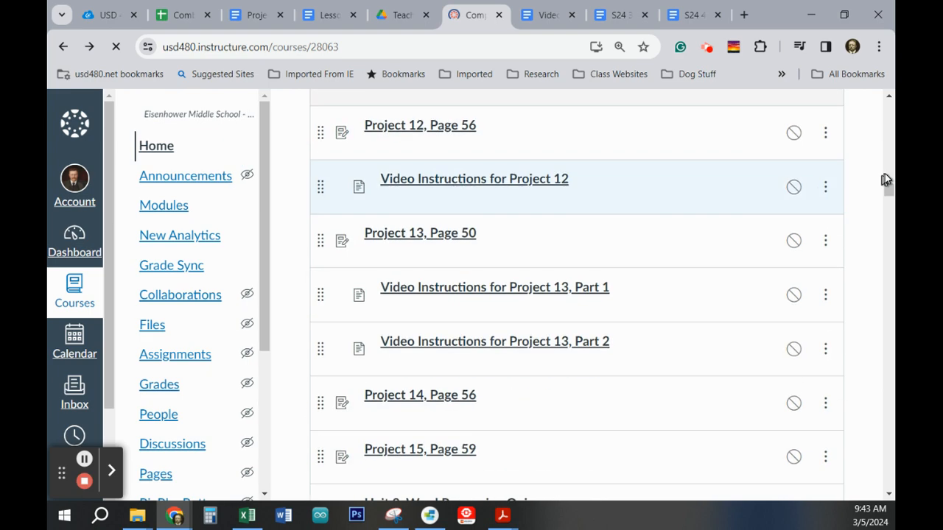
left_click_drag(891, 191, 889, 92)
scroll(607, 334, "up", 2)
scroll(608, 334, "up", 3)
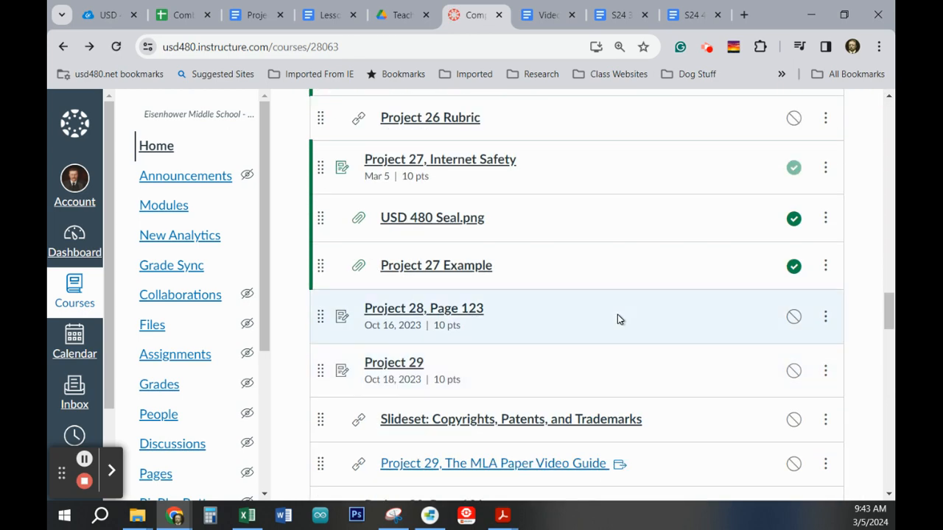
scroll(489, 306, "up", 1)
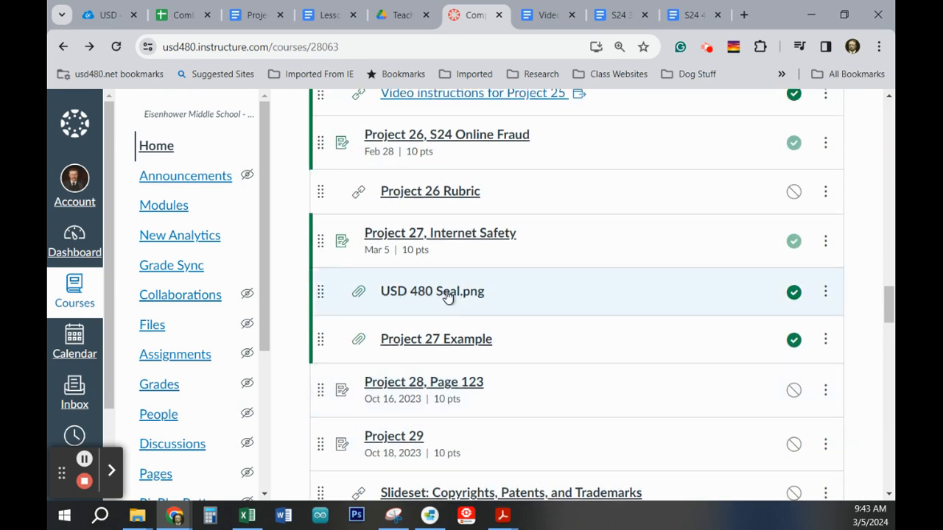
left_click(446, 295)
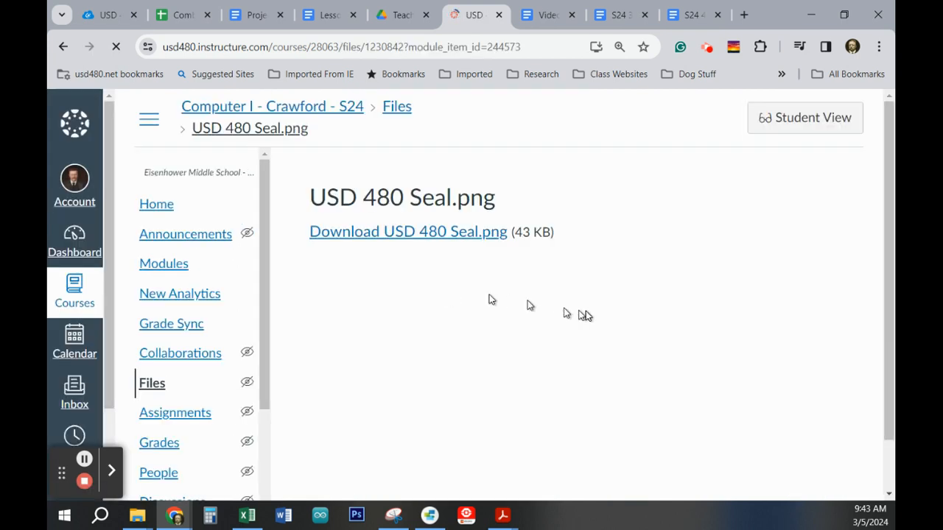
- Download USD 480 Seal.png and show the downloaded file in its Downloads folder
left_click(388, 232)
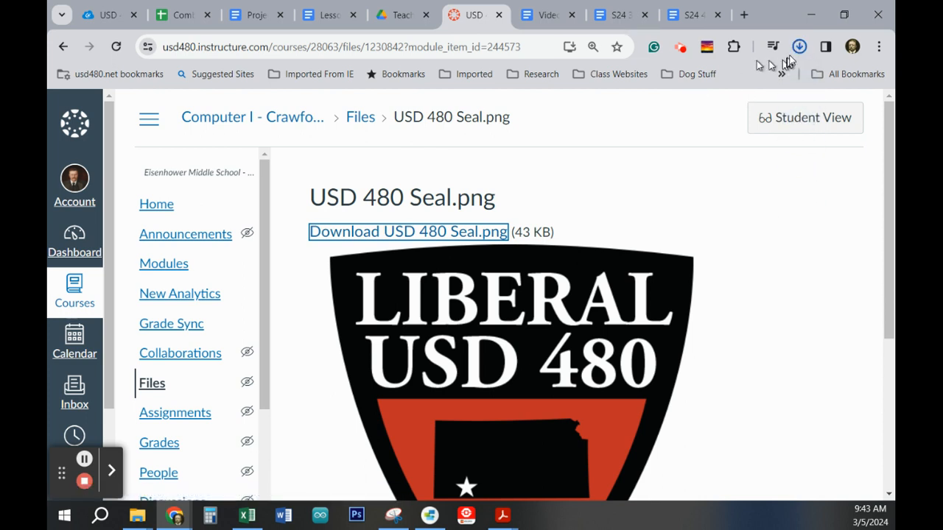
key("ctrl")
key("ctrl")
key("ctrl")
left_click(801, 51)
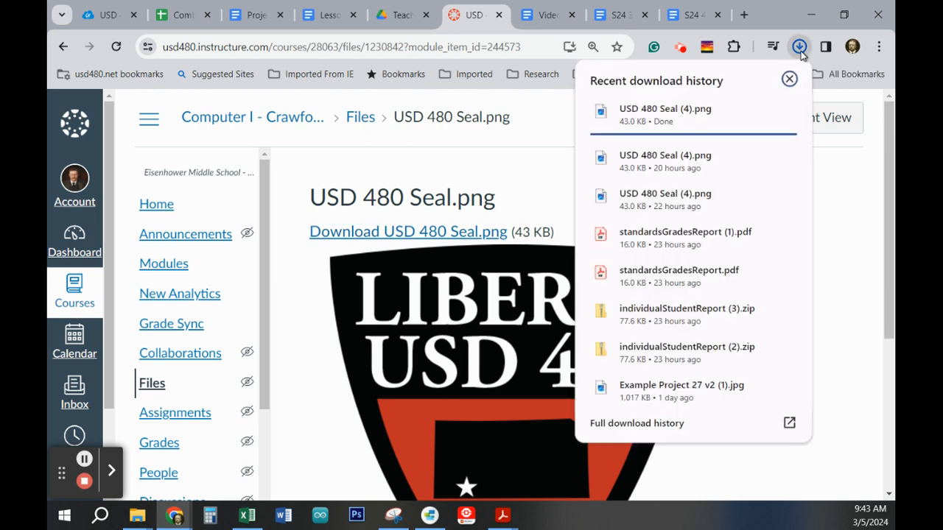
mouse_move(765, 158)
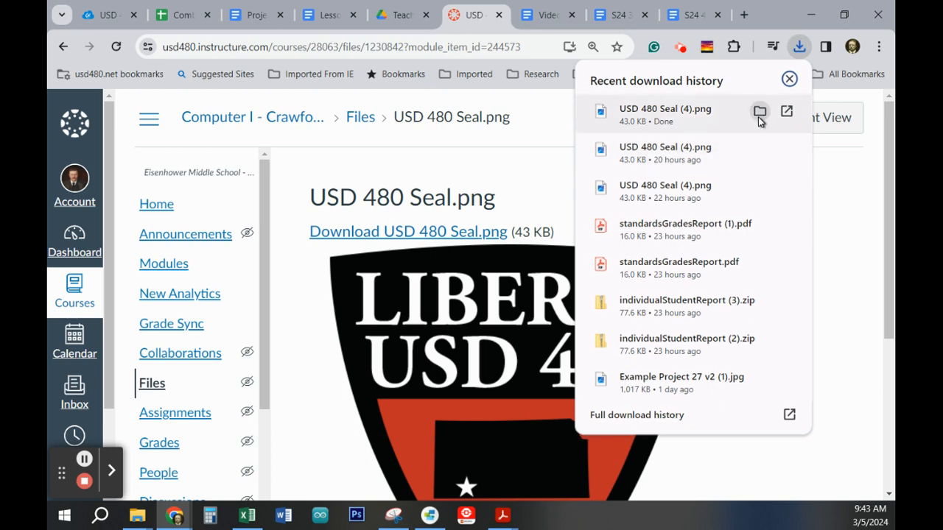
left_click(761, 112)
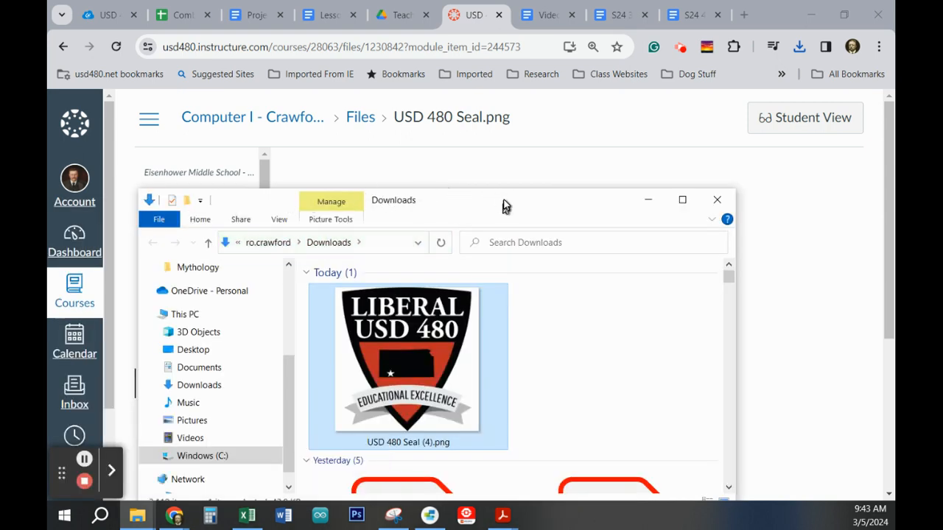
- Move the Downloads window higher on the screen and display its files in List layout
left_click_drag(503, 205, 507, 109)
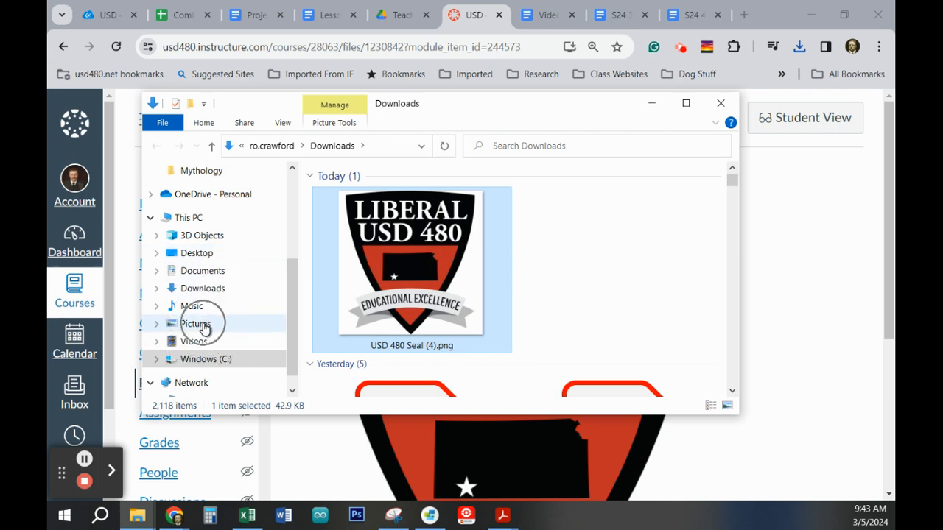
left_click(283, 123)
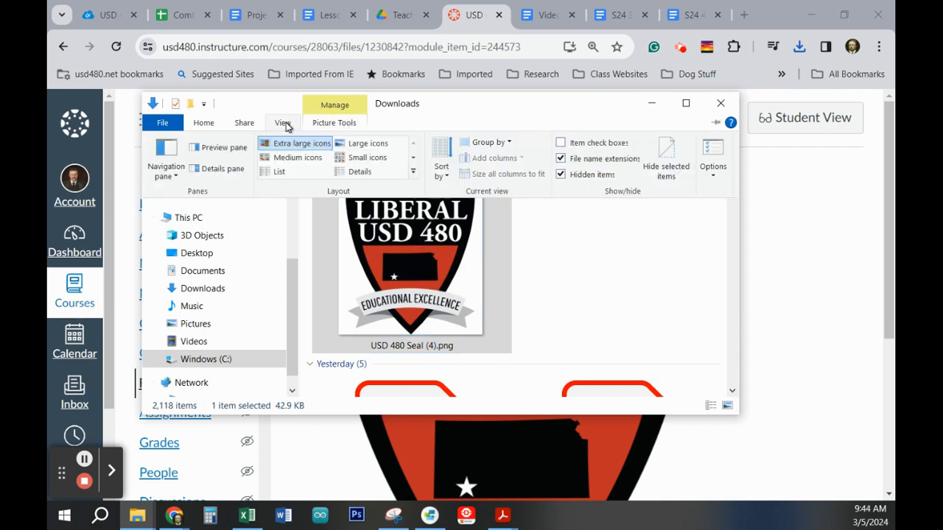
left_click(289, 173)
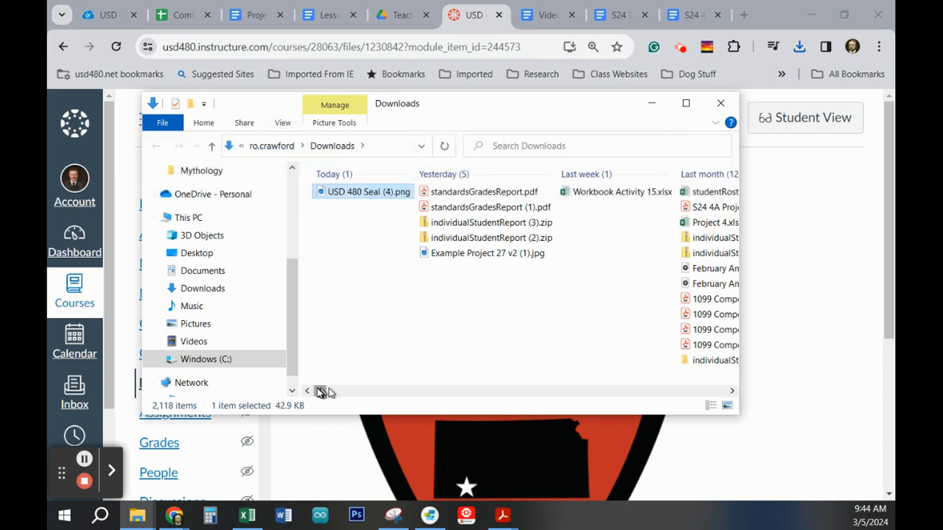
mouse_move(326, 393)
left_mouse_down()
mouse_move(368, 391)
mouse_move(318, 391)
left_mouse_up()
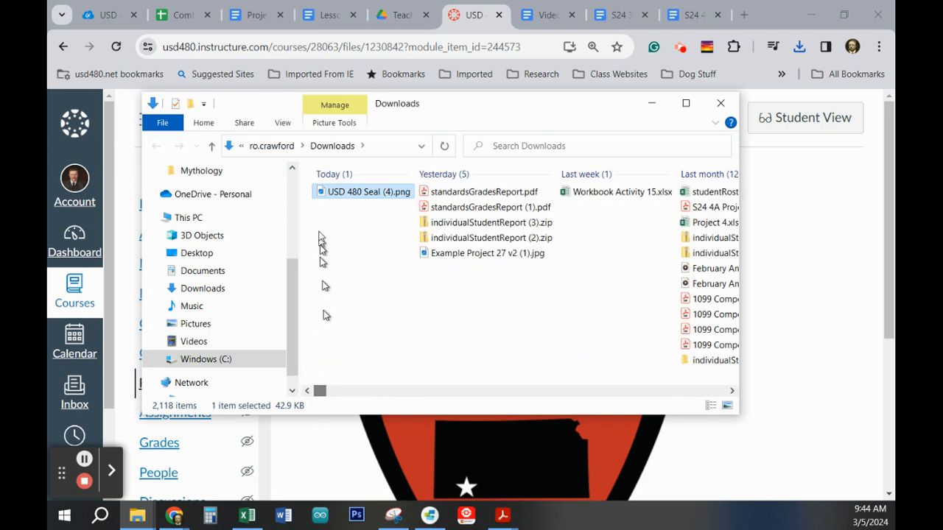
- Move USD 480 Seal (4).png from Downloads to Pictures, replacing the file already there, and close the folder window
left_click(352, 196)
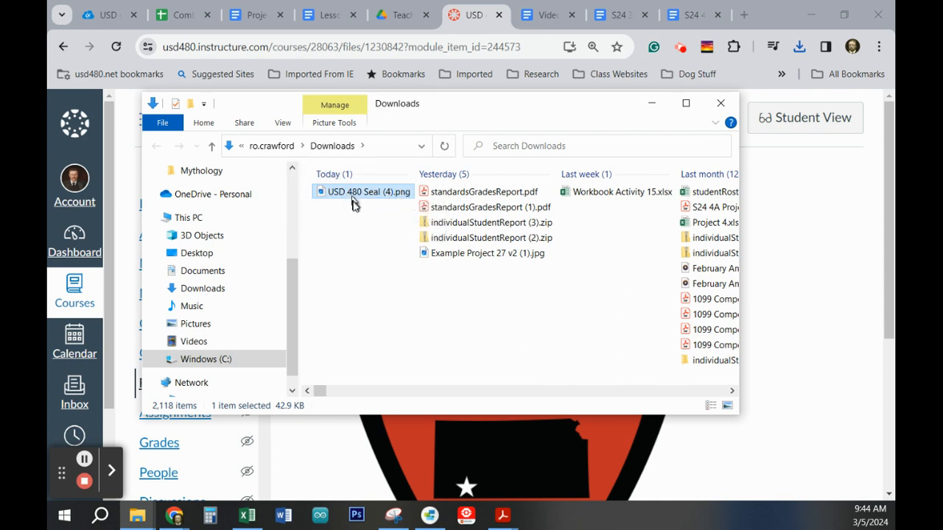
left_click_drag(352, 200, 228, 326)
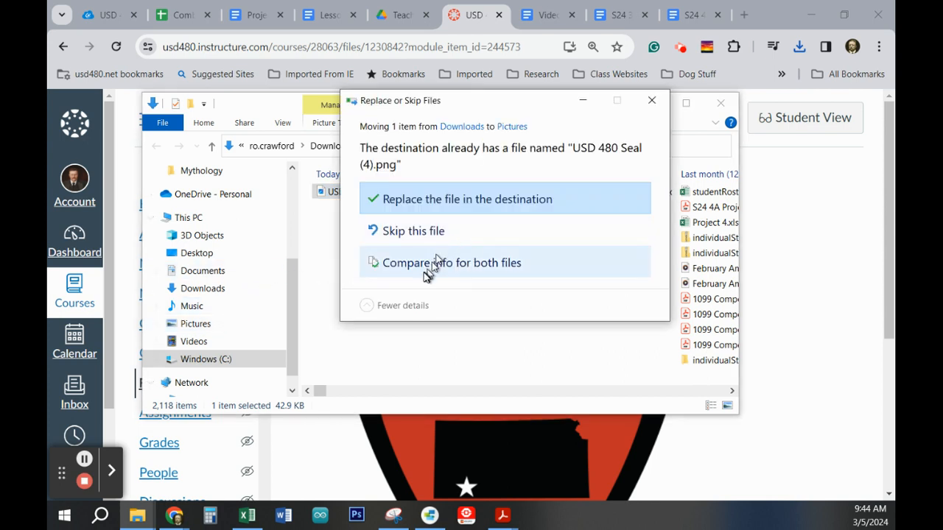
left_click(456, 202)
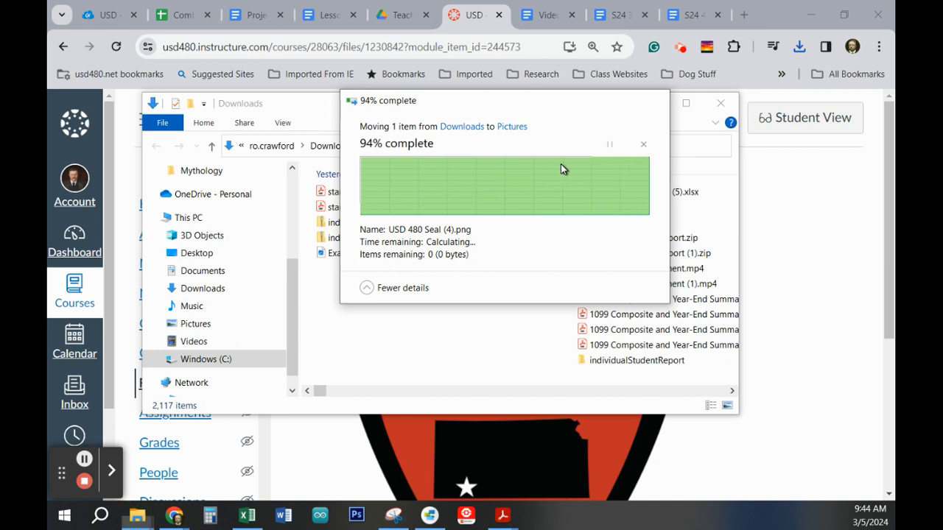
left_click(719, 105)
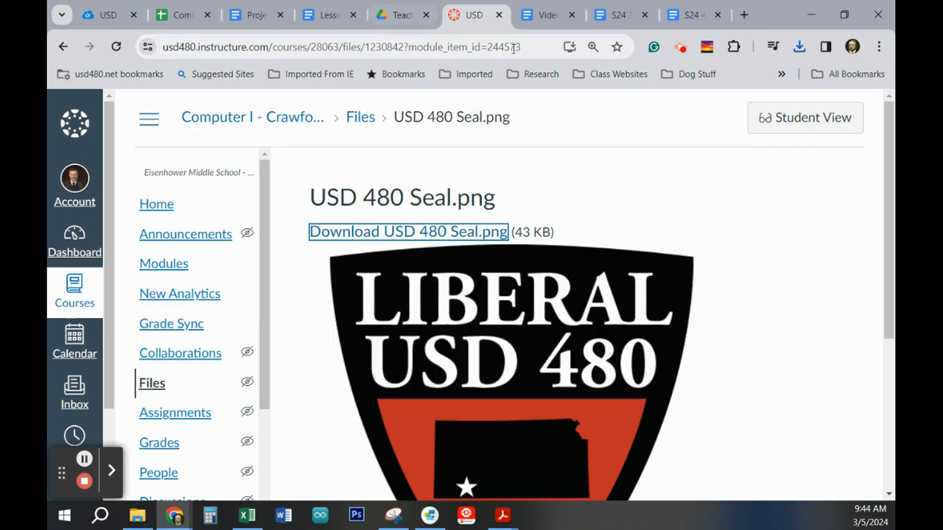
- Return to the Video Example Project 27 document and start an image watermark, browsing the computer for a file to upload
left_click(548, 18)
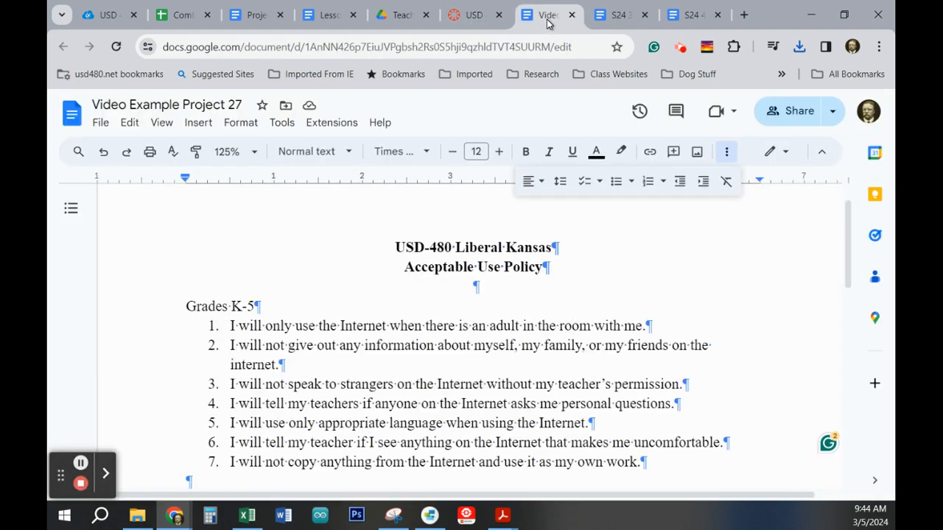
scroll(585, 299, "down", 5)
scroll(584, 302, "up", 5)
left_click(200, 124)
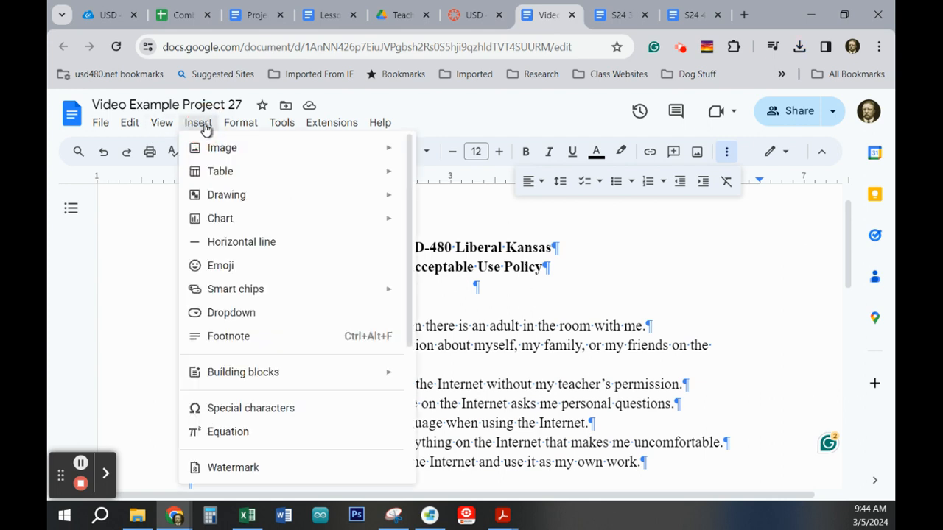
scroll(243, 320, "down", 4)
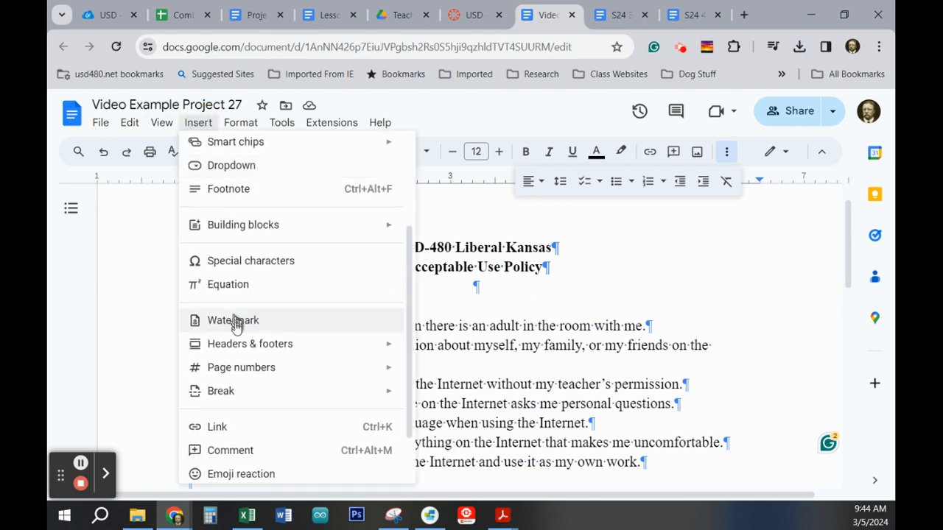
left_click(234, 321)
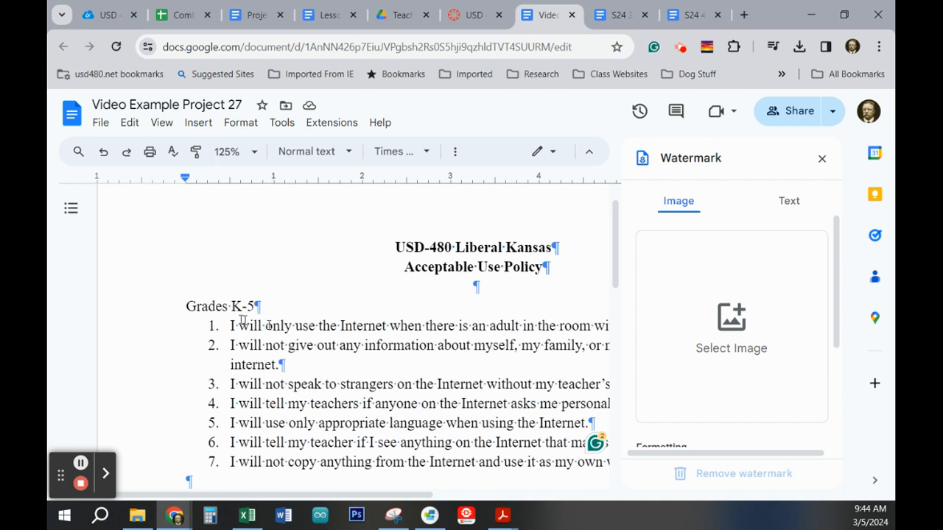
left_click(726, 314)
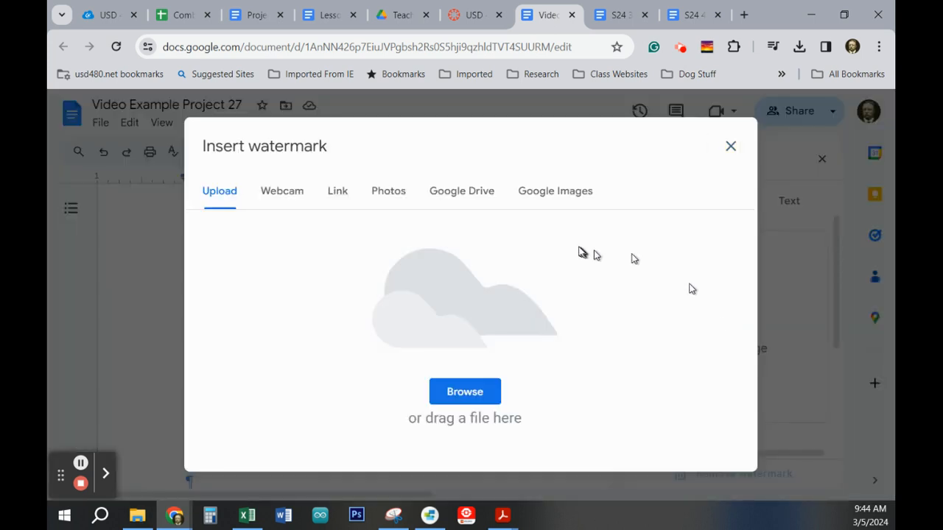
left_click(465, 393)
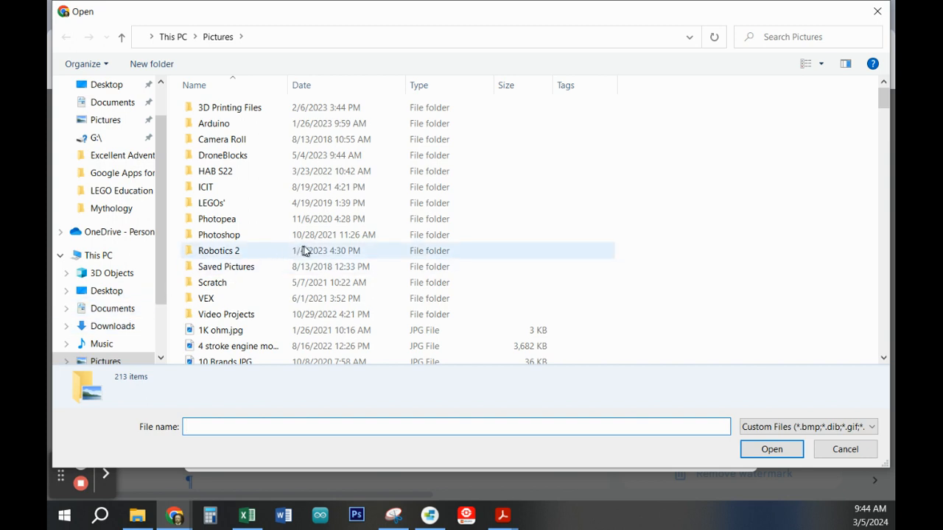
- Upload USD 480 Seal.png from the Pictures folder as the document's watermark image
scroll(306, 280, "down", 2)
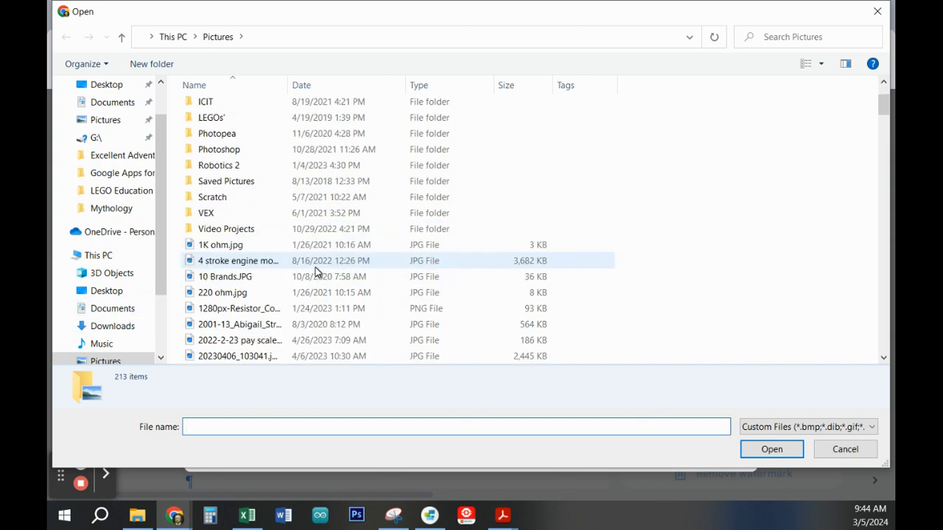
scroll(287, 241, "down", 1)
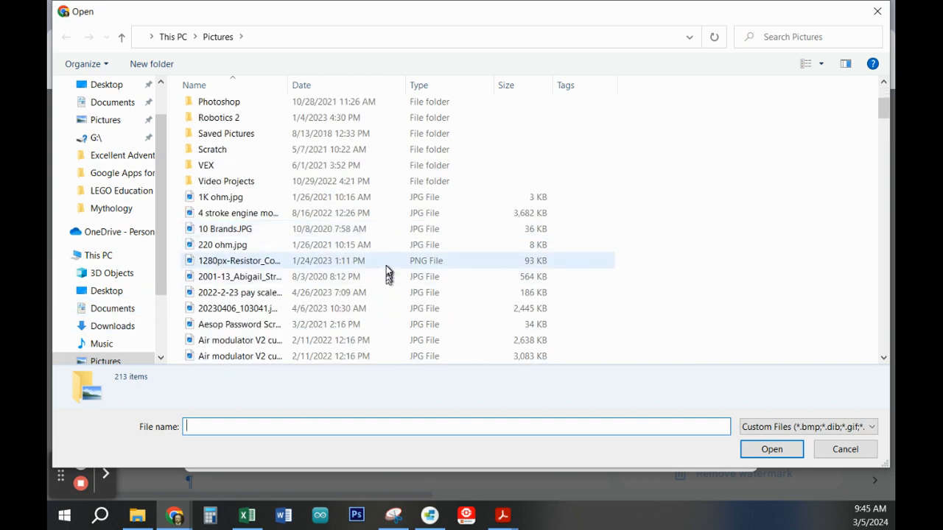
scroll(386, 264, "down", 2)
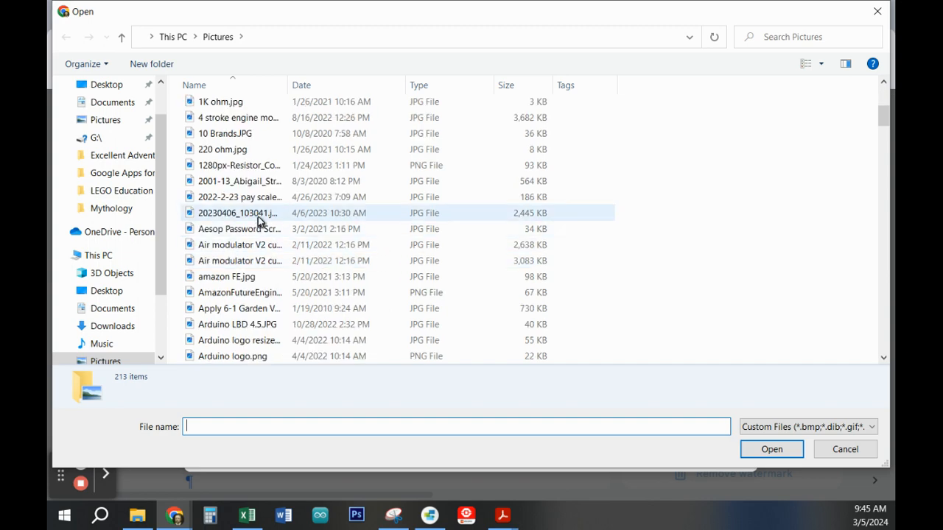
scroll(259, 219, "down", 4)
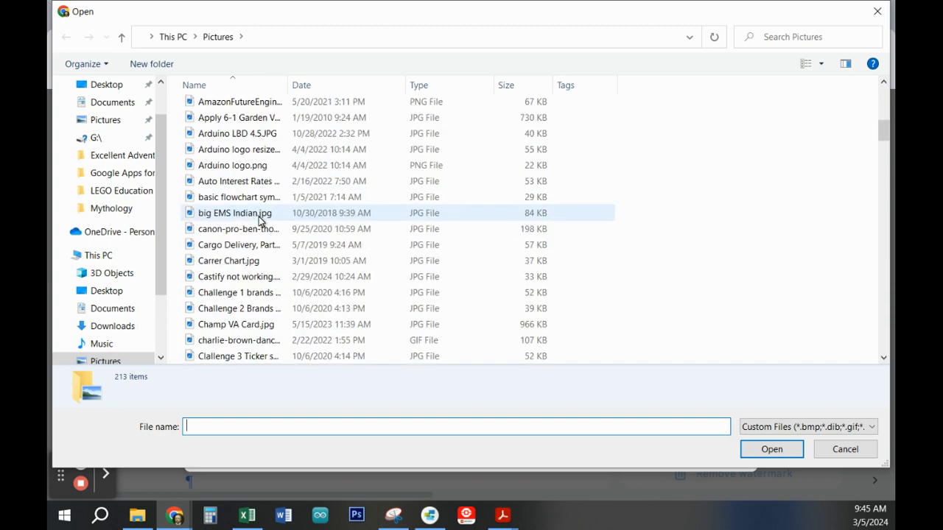
scroll(259, 219, "down", 15)
scroll(259, 219, "down", 20)
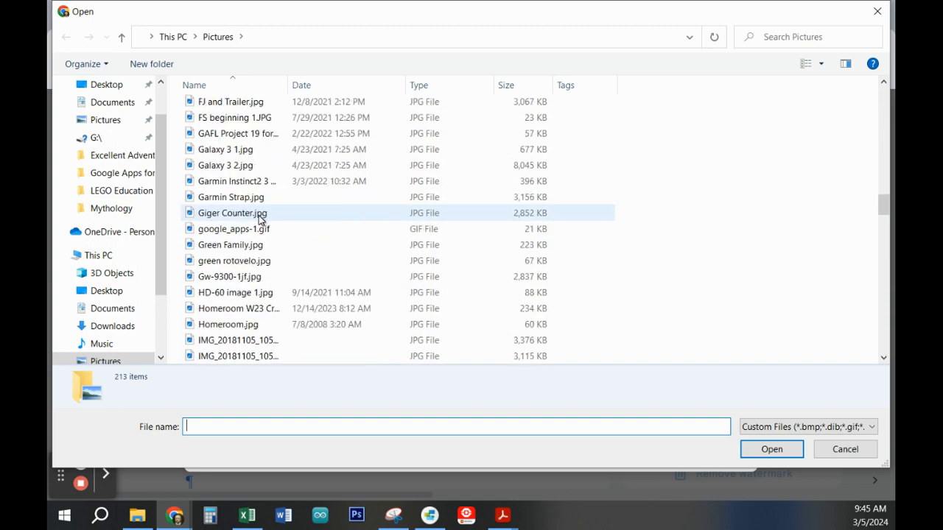
scroll(259, 219, "down", 12)
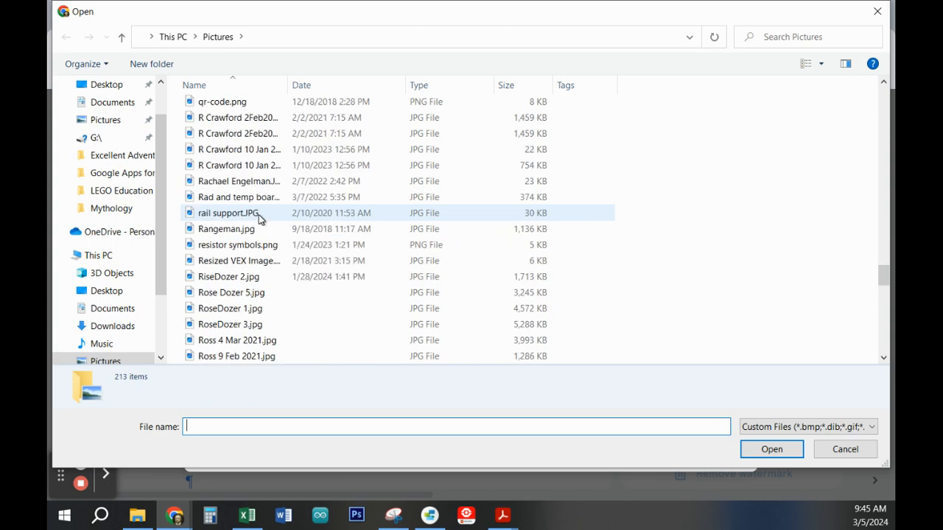
scroll(259, 219, "down", 7)
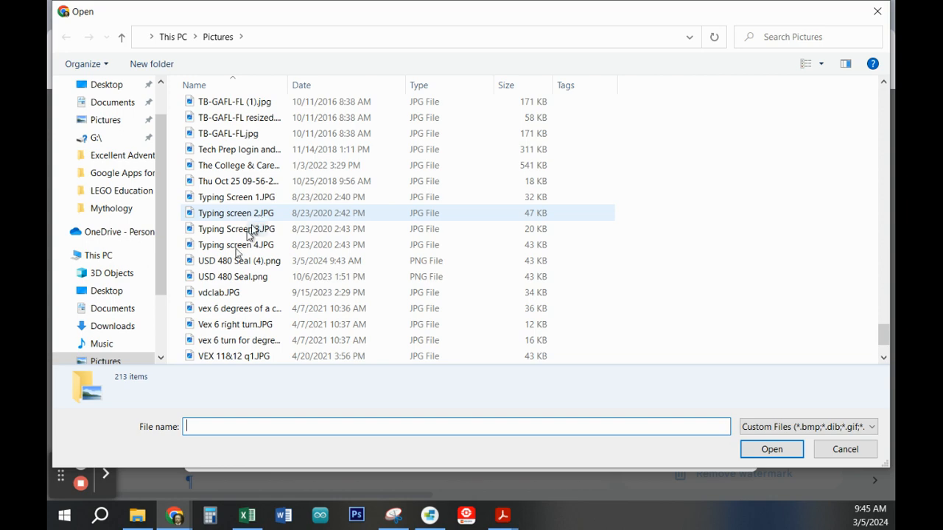
left_click(218, 276)
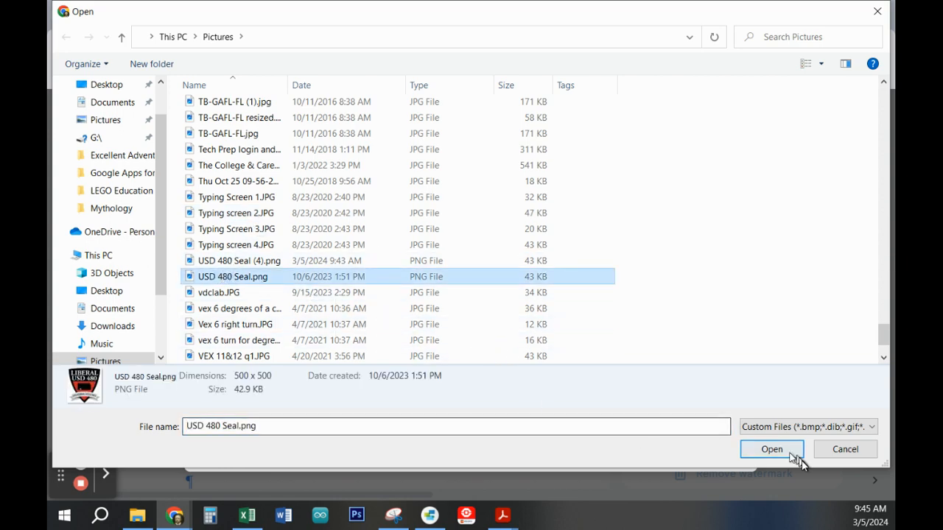
left_click(786, 451)
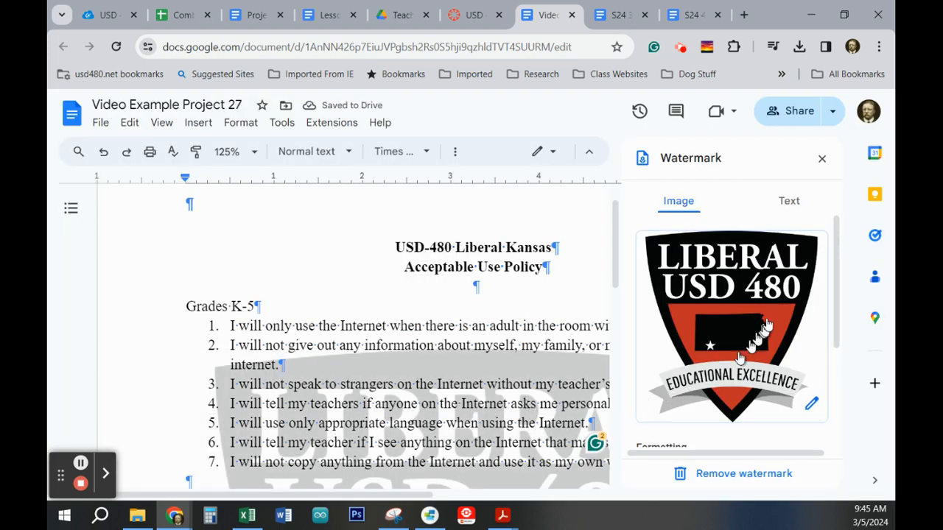
- Set the seal watermark's opacity to 39%, apply the watermark and return to editing the body text
scroll(770, 318, "down", 5)
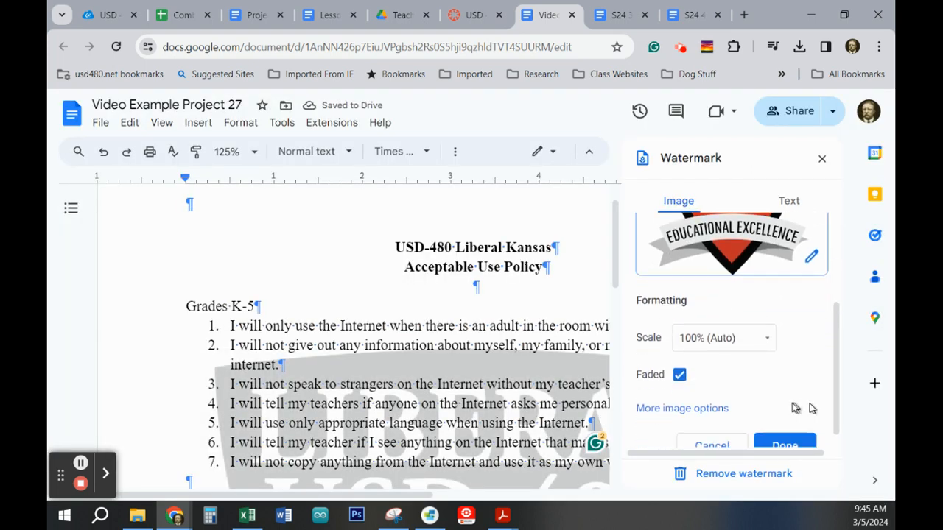
left_click(703, 414)
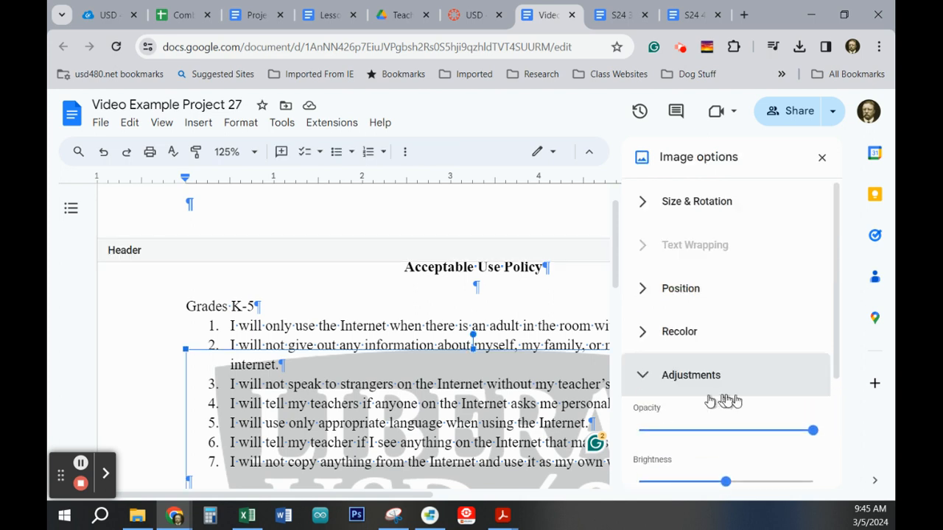
left_click_drag(813, 433, 708, 434)
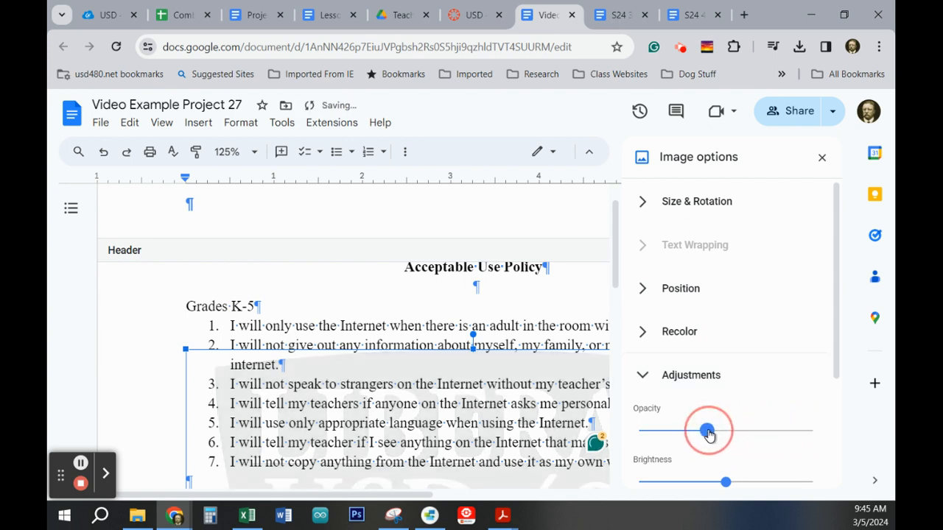
left_click_drag(708, 434, 708, 436)
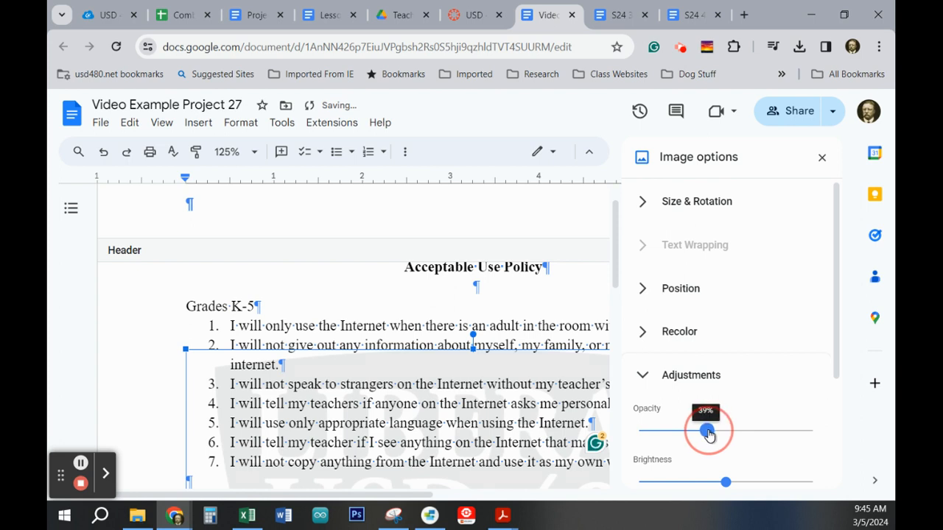
left_click_drag(710, 435, 708, 436)
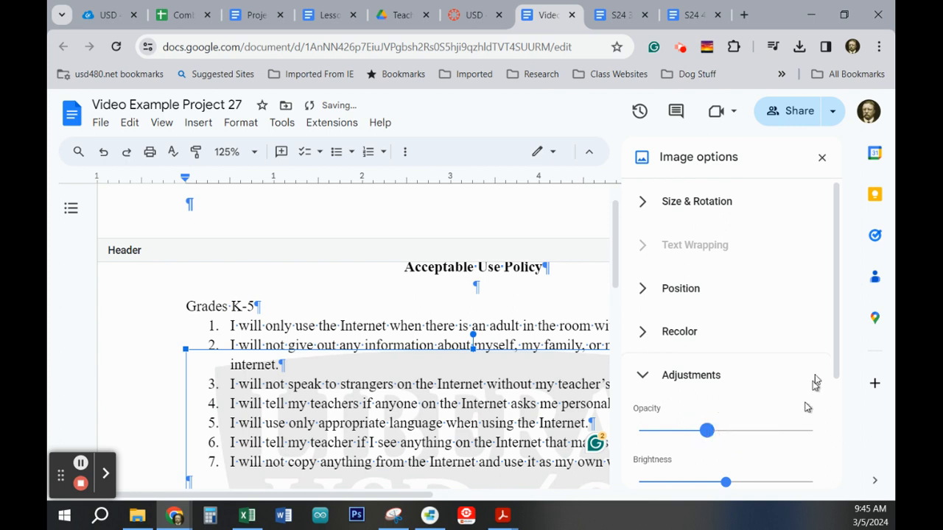
scroll(820, 350, "down", 3)
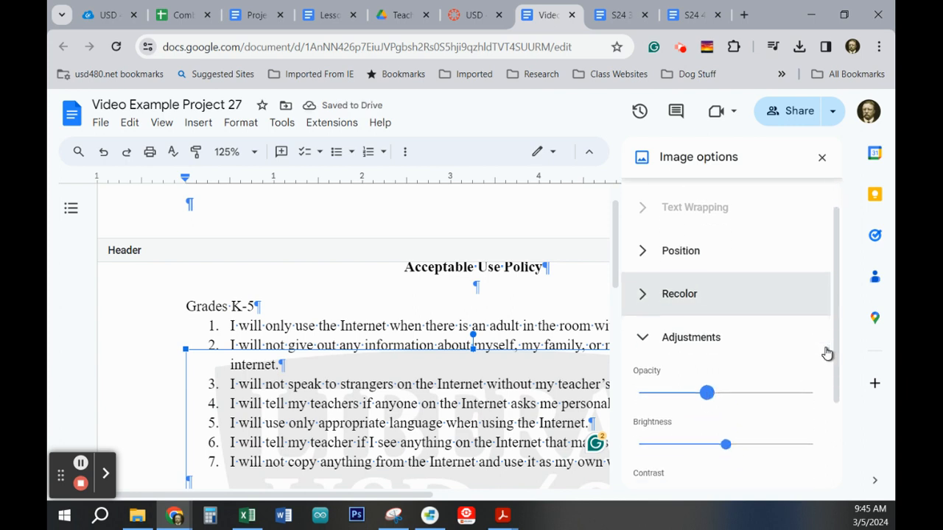
left_click(822, 160)
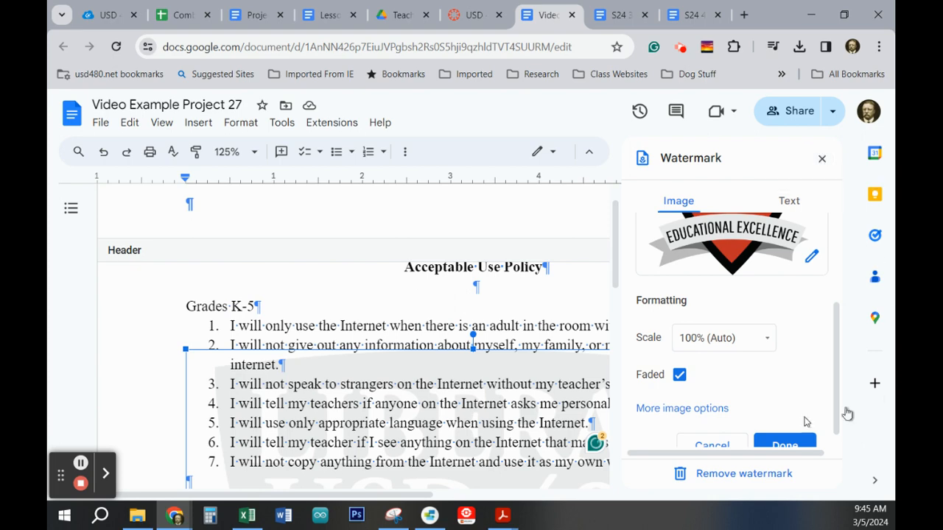
scroll(803, 435, "down", 1)
left_click(784, 431)
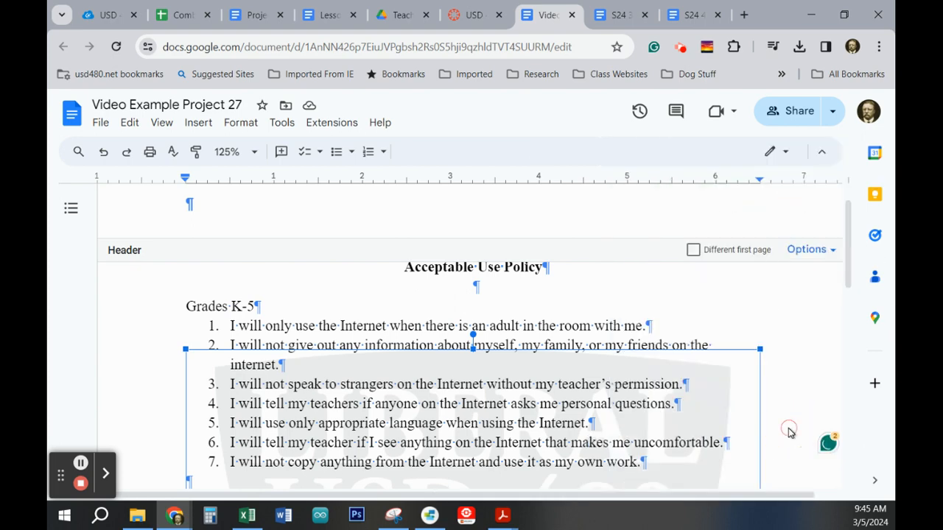
scroll(800, 370, "down", 3)
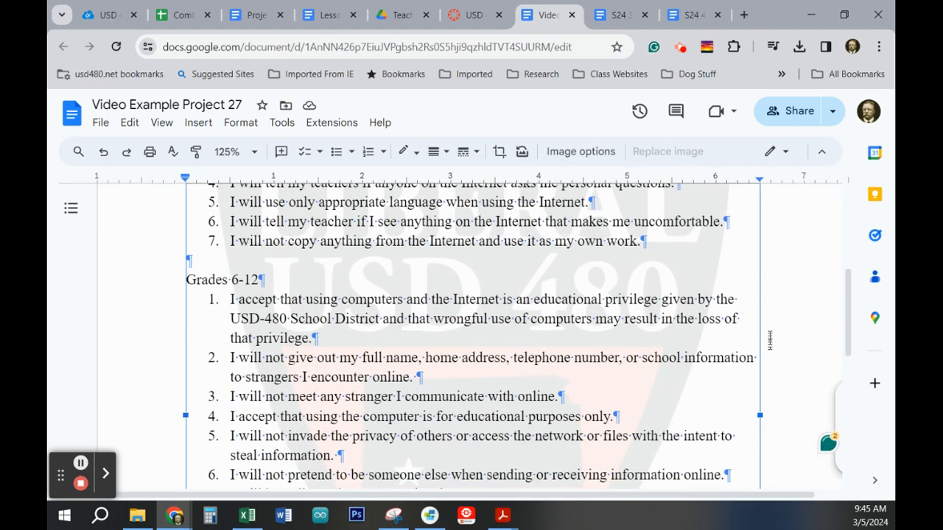
left_click(784, 326)
- Examine how the faded seal sits behind the policy text from the title down to the student signature line
scroll(394, 372, "up", 3)
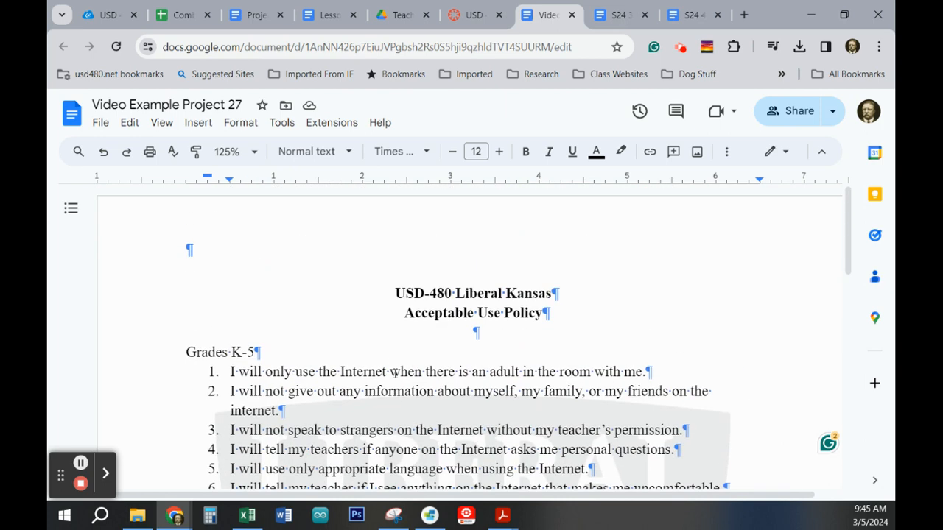
scroll(392, 355, "down", 2)
scroll(392, 355, "down", 1)
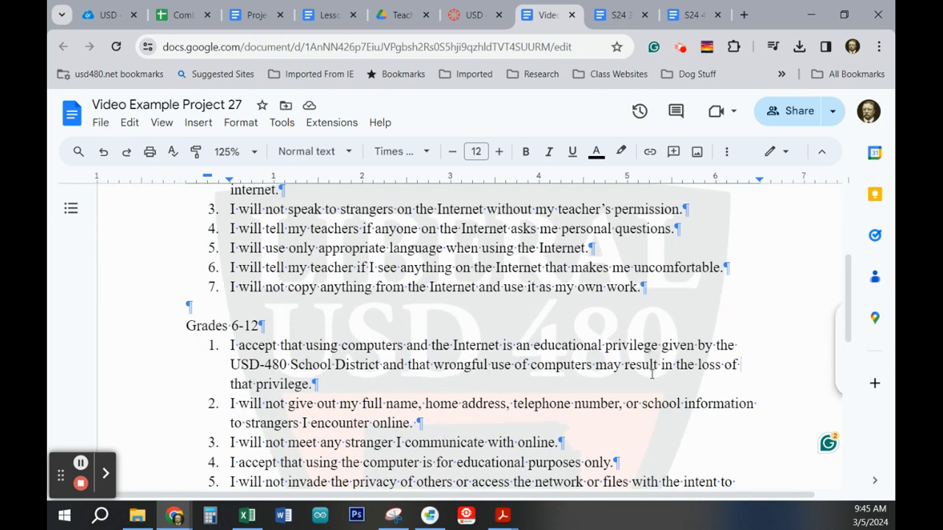
scroll(652, 374, "down", 4)
scroll(652, 374, "up", 5)
scroll(652, 374, "down", 5)
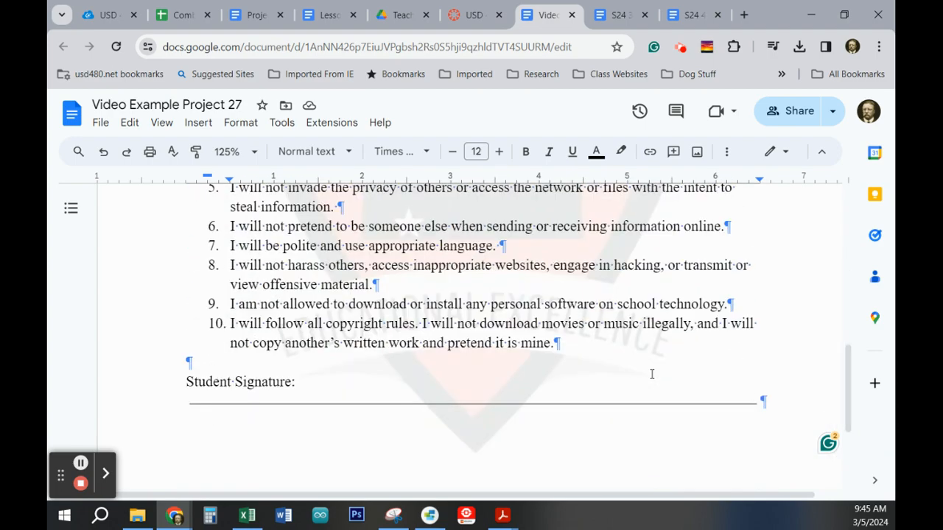
scroll(652, 374, "up", 6)
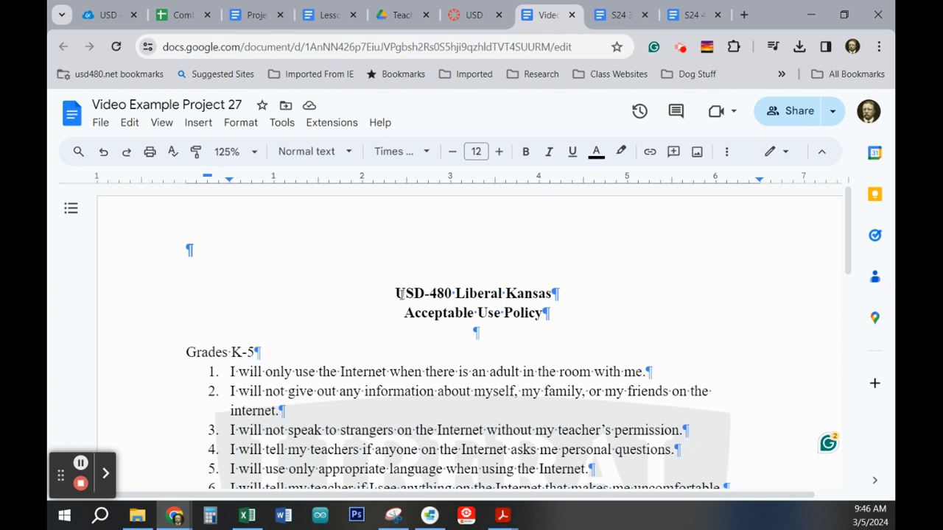
- Set the two title lines, USD-480 Liberal Kansas and Acceptable Use Policy, to font size 16
left_click_drag(398, 293, 546, 315)
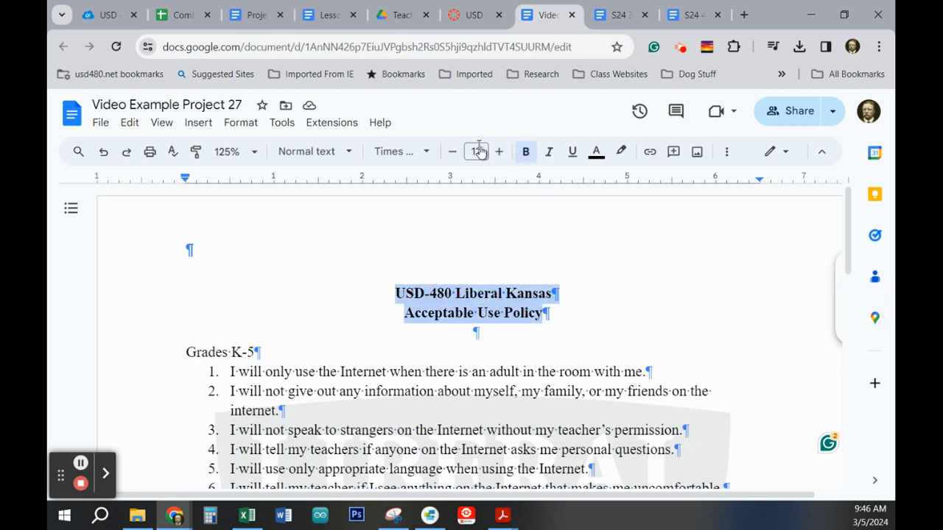
left_click(477, 151)
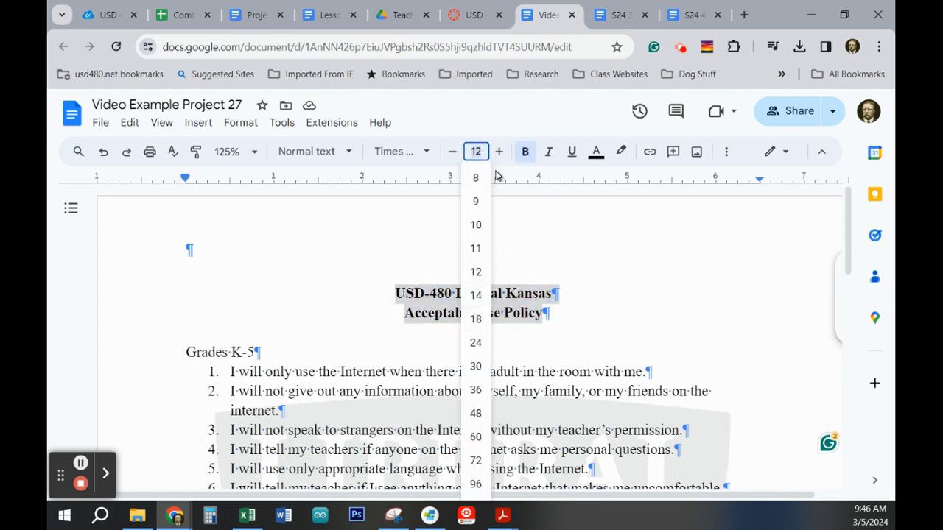
left_click(500, 152)
left_click(499, 152)
left_click(499, 152)
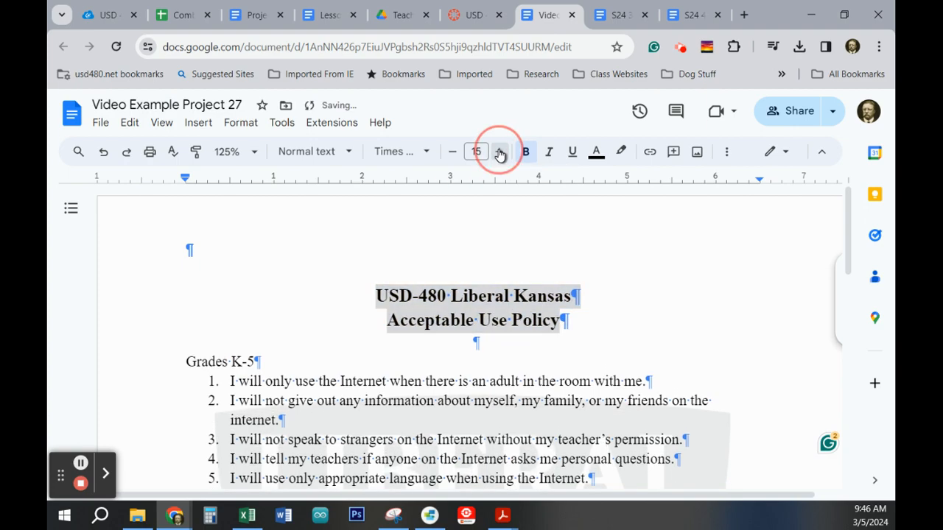
left_click(499, 152)
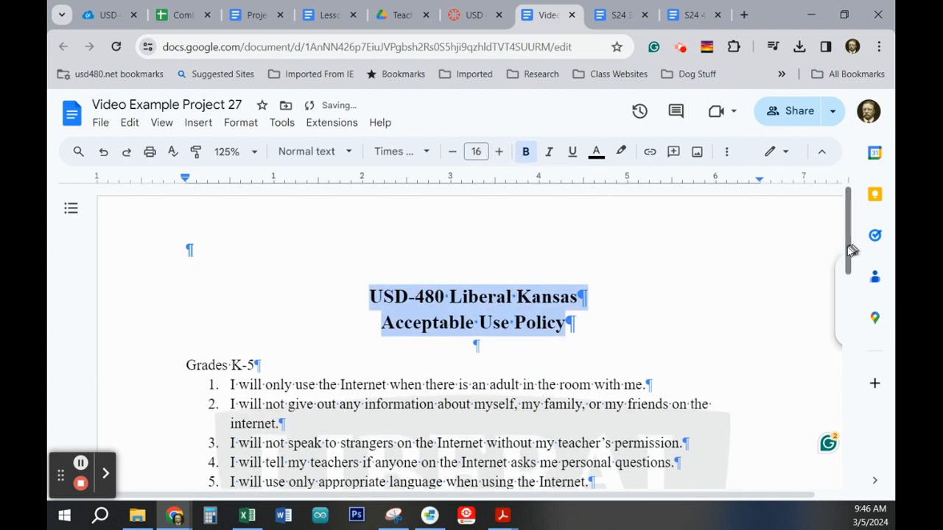
- Set the Grades K-5 heading to font size 14
mouse_move(849, 250)
left_mouse_down()
mouse_move(837, 439)
mouse_move(842, 225)
left_mouse_up()
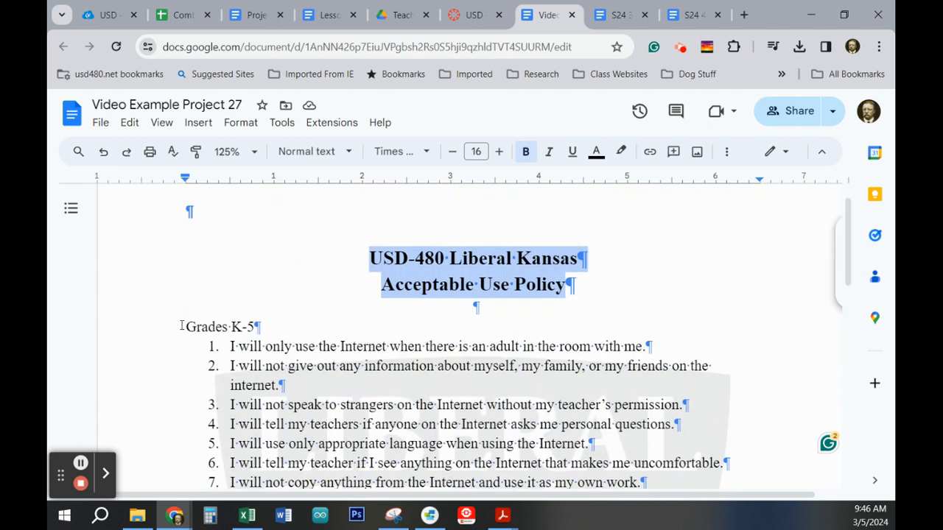
left_click_drag(188, 326, 254, 326)
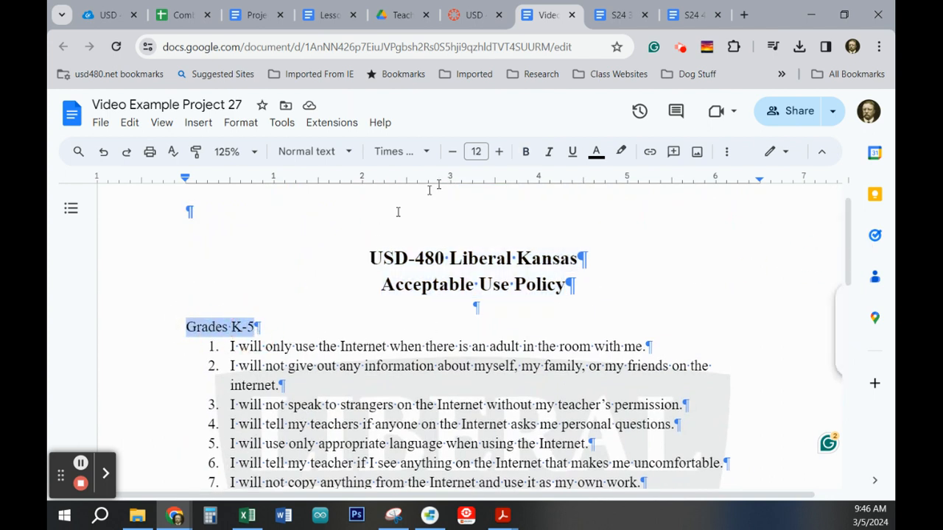
left_click(498, 152)
left_click(498, 152)
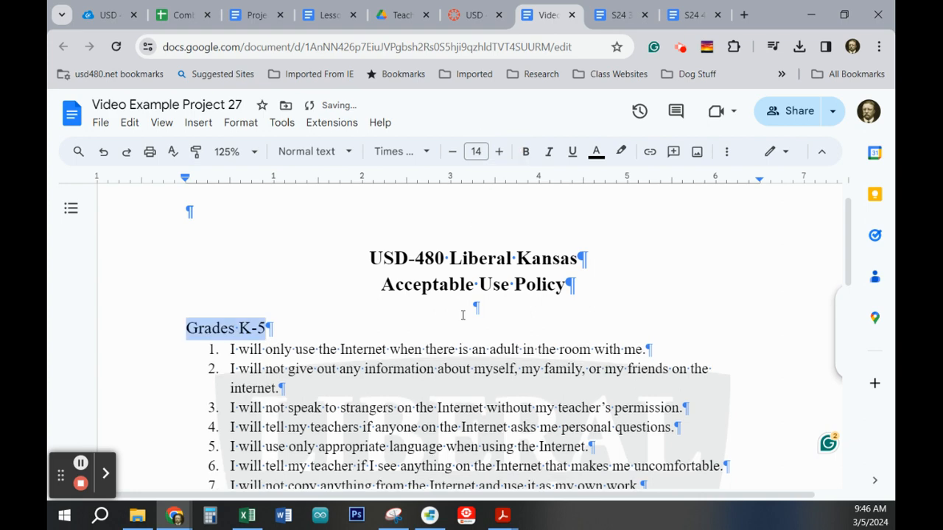
- Set the Grades 6-12 heading to font size 14
scroll(462, 315, "down", 3)
scroll(463, 315, "down", 3)
scroll(443, 302, "up", 2)
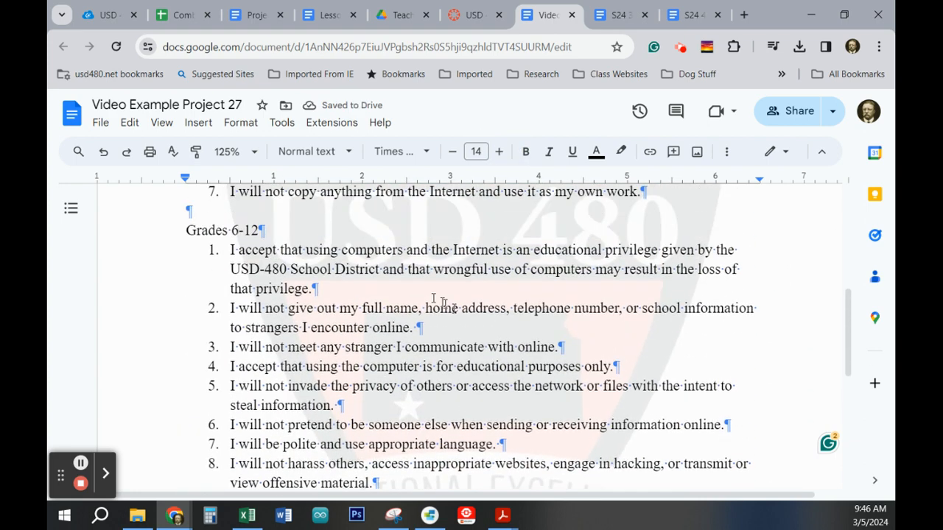
left_click_drag(187, 229, 258, 230)
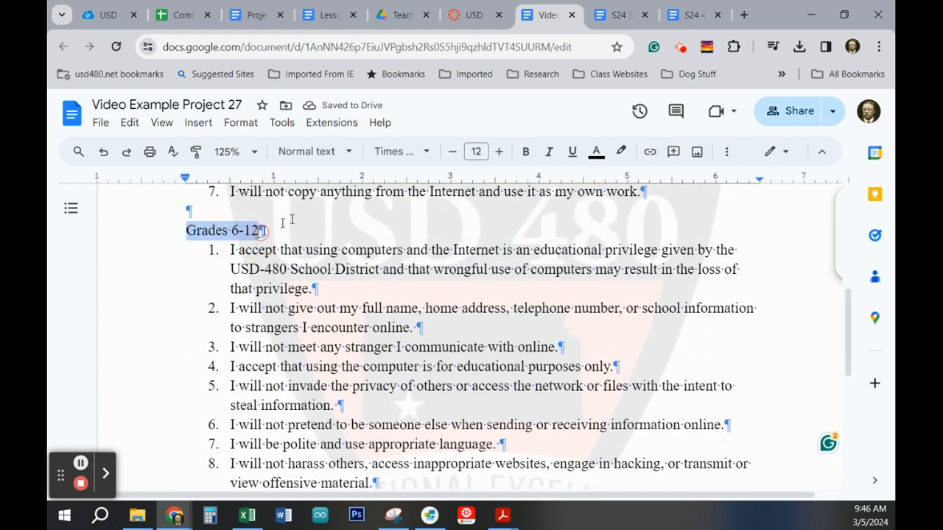
left_click(499, 151)
left_click(499, 152)
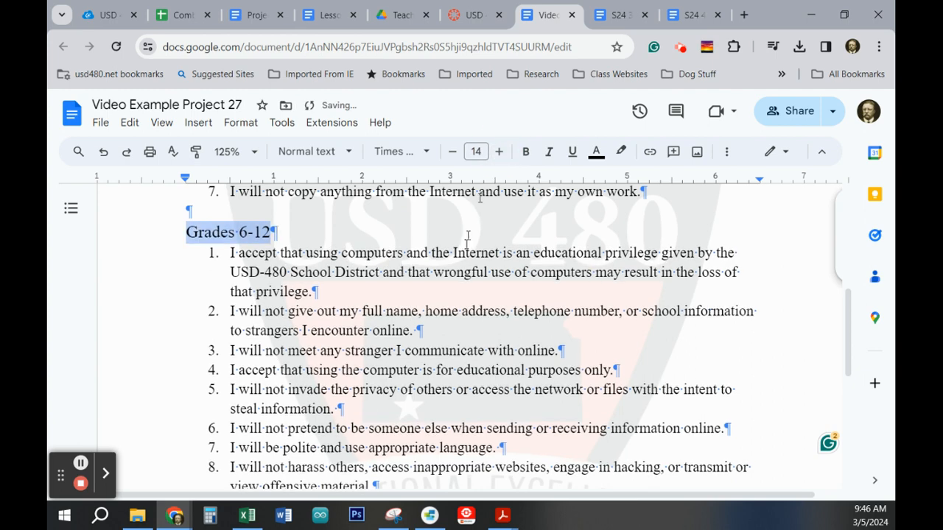
- Set the Student Signature: label to font size 14
scroll(478, 225, "down", 3)
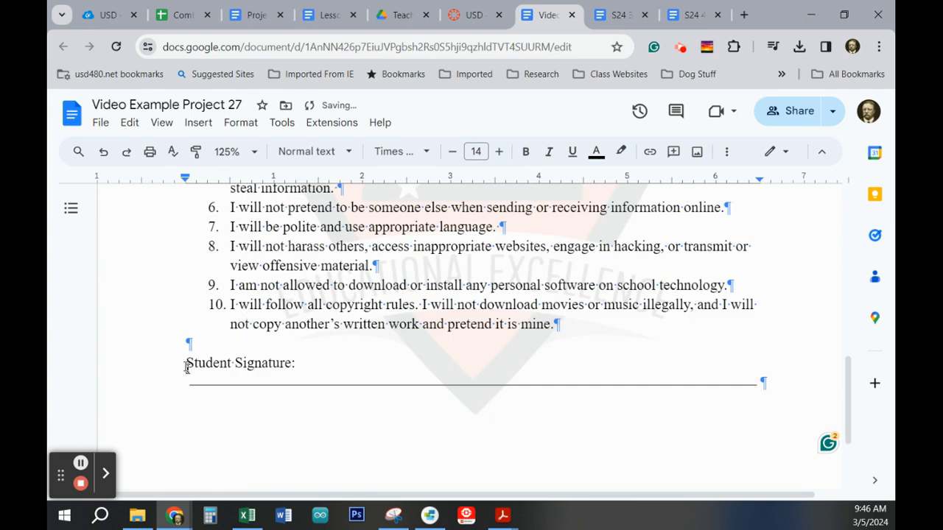
mouse_move(187, 367)
left_mouse_down()
mouse_move(257, 372)
mouse_move(301, 361)
left_mouse_up()
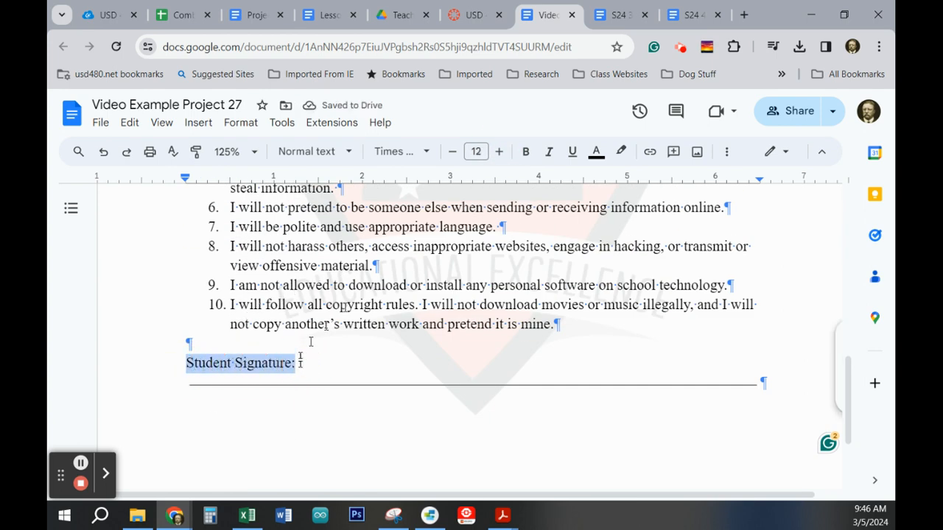
left_click(498, 152)
left_click(499, 151)
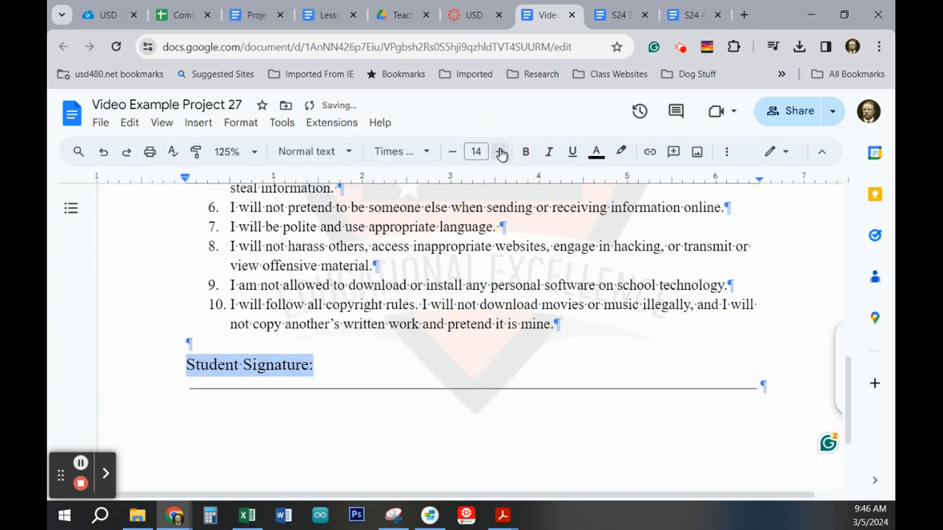
scroll(607, 297, "up", 15)
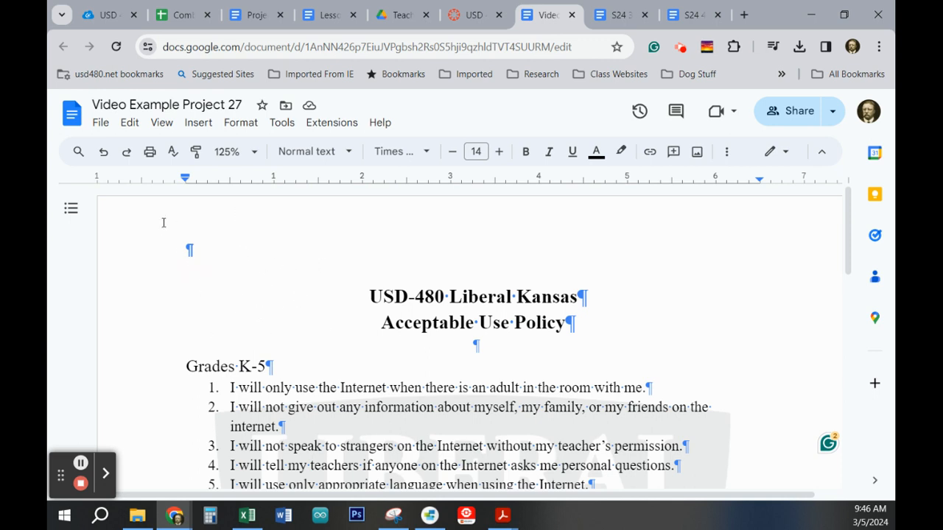
key("ctrl")
key("ctrl")
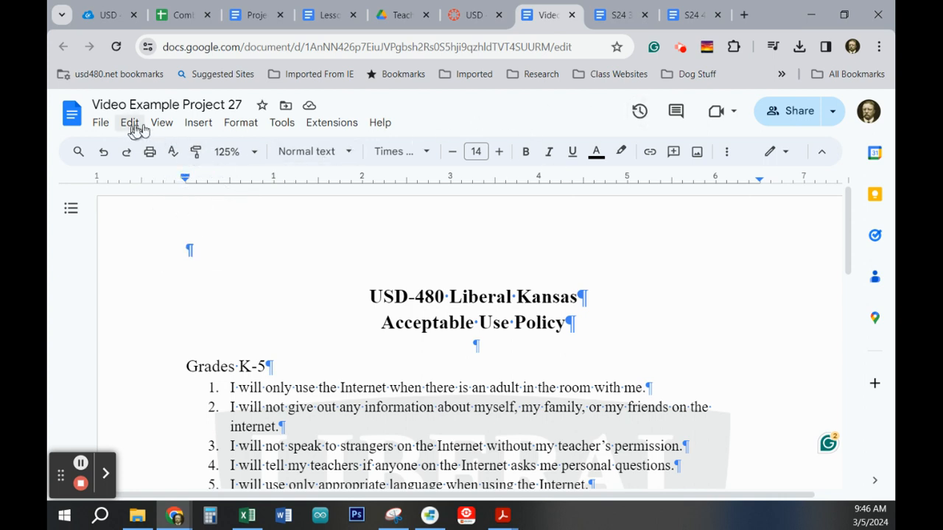
left_click(203, 127)
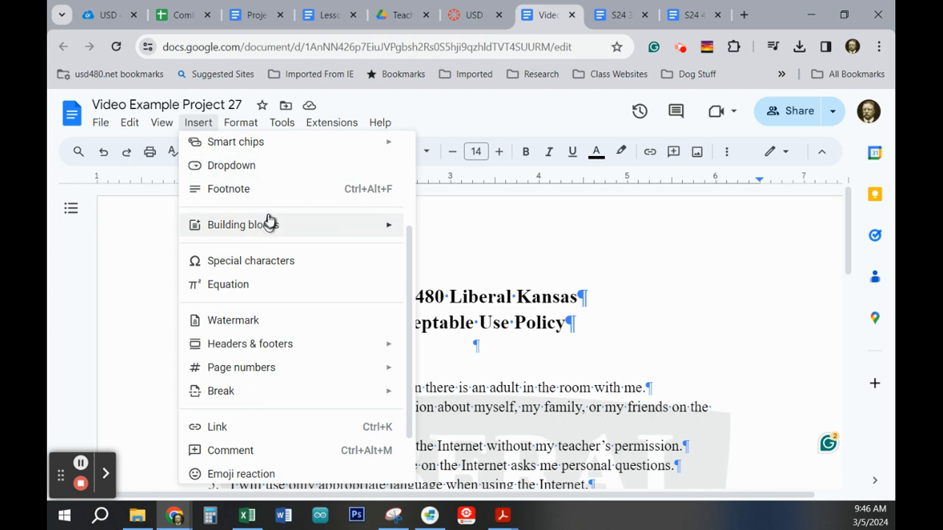
scroll(269, 221, "up", 2)
mouse_move(268, 198)
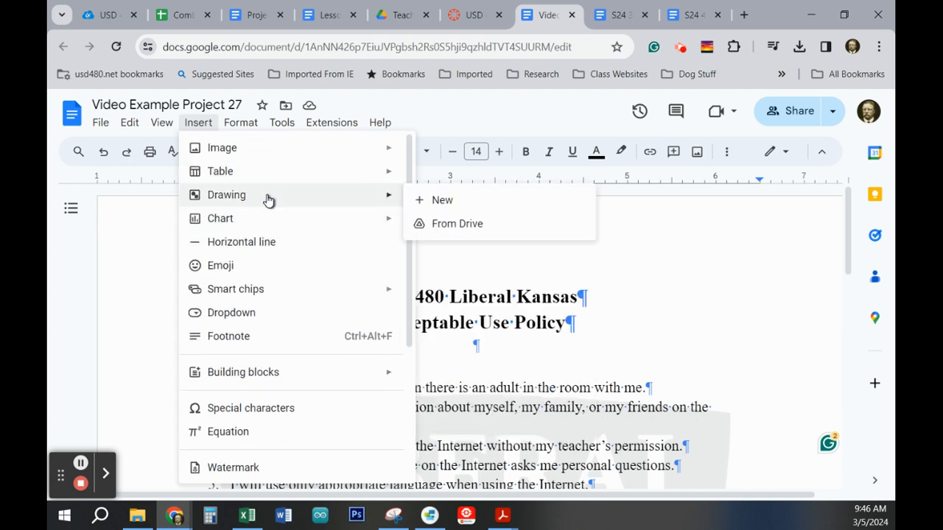
left_click(487, 204)
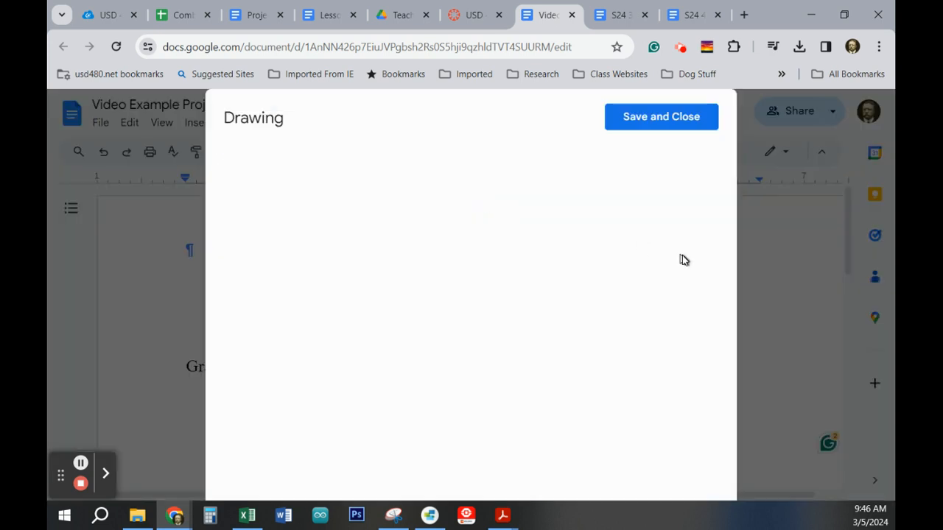
left_click(653, 121)
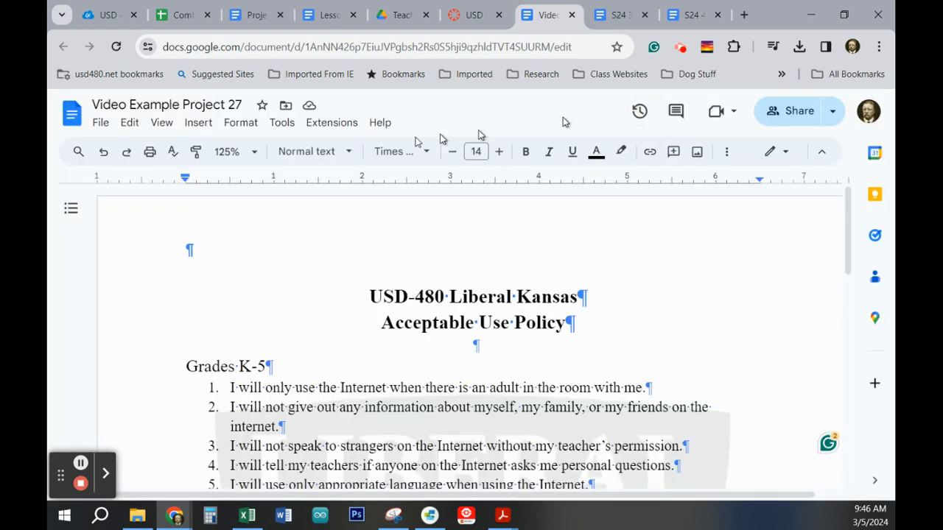
- Search the web for a ksde image to insert into the document, then close the image search
left_click(197, 124)
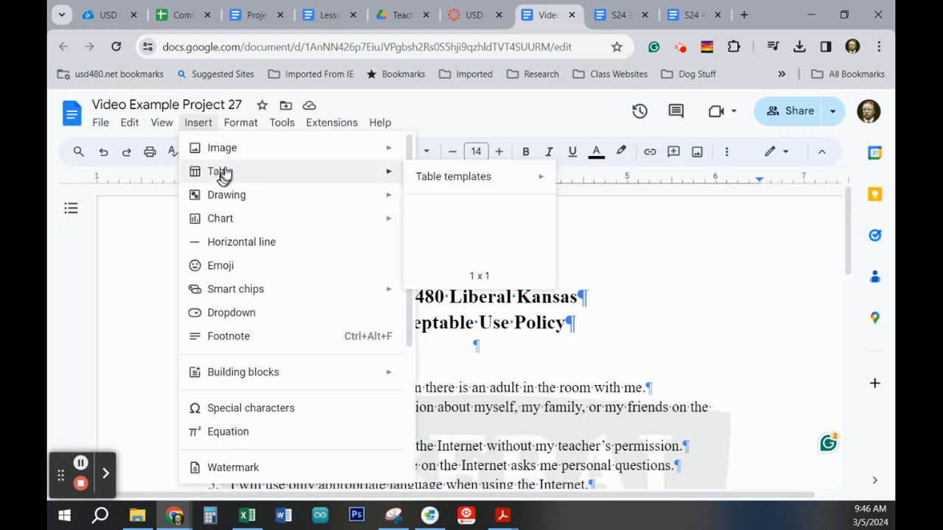
mouse_move(236, 156)
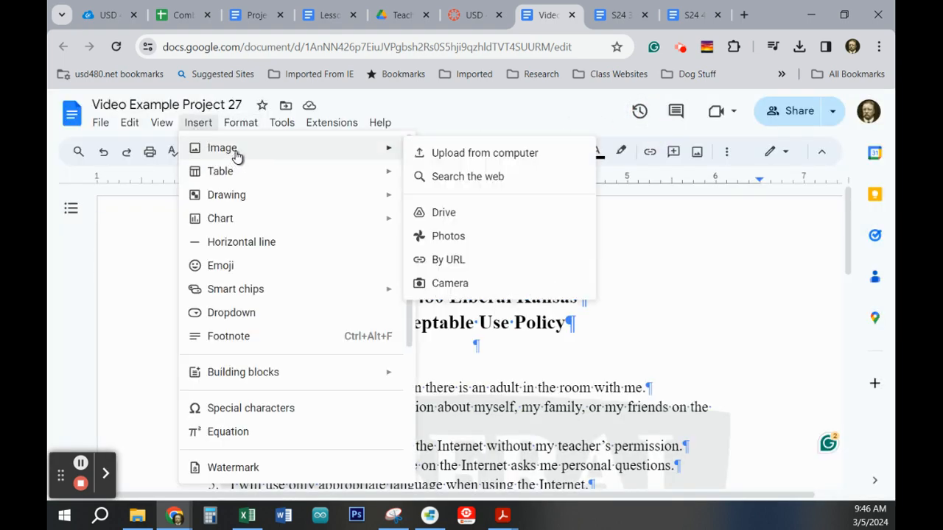
left_click(470, 180)
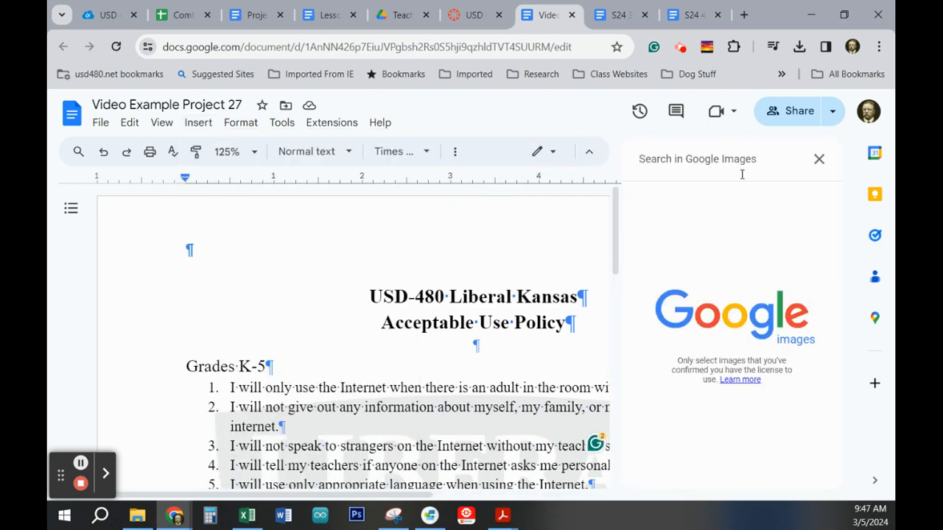
type("ksde")
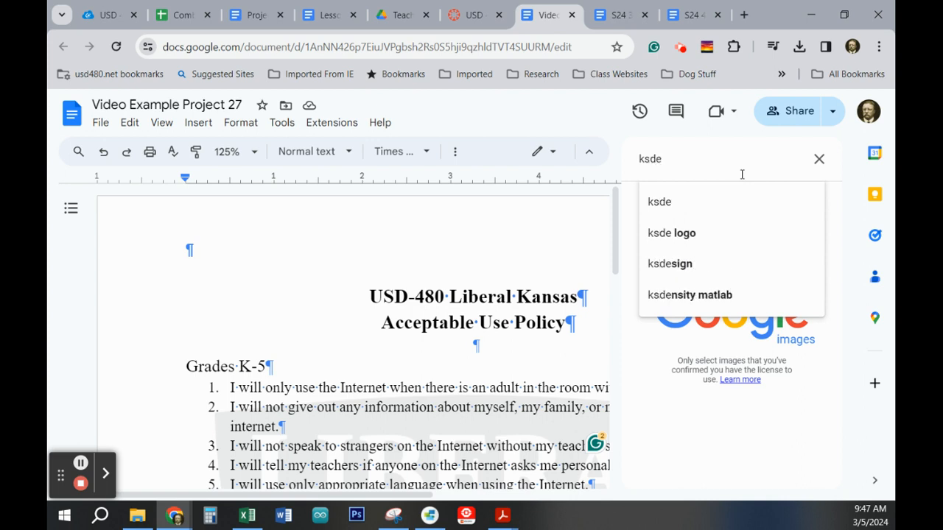
key("Return")
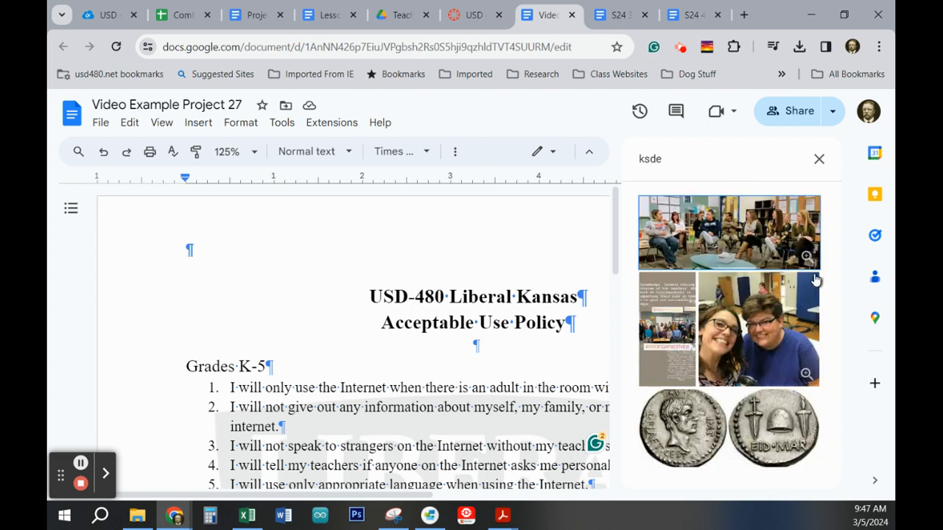
left_click(819, 161)
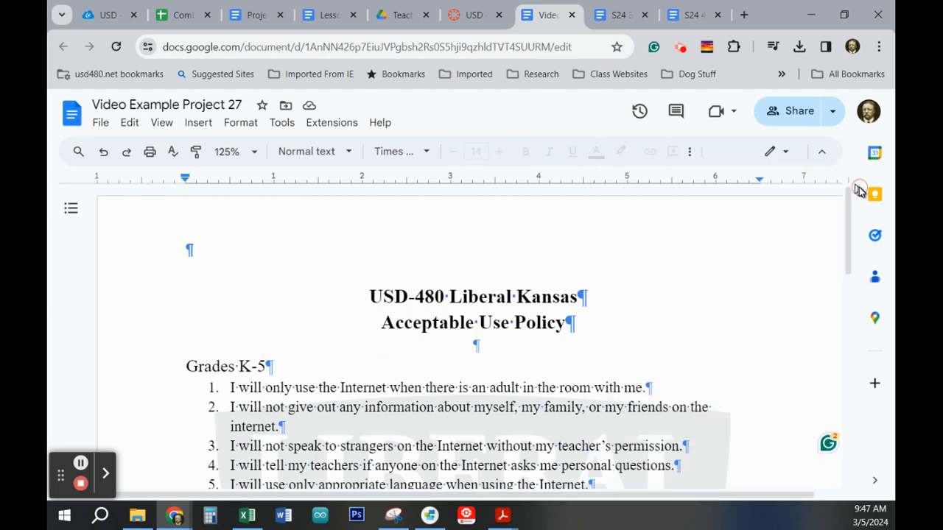
- Search Google for ksde in a new browser tab and show the image results
left_click(745, 15)
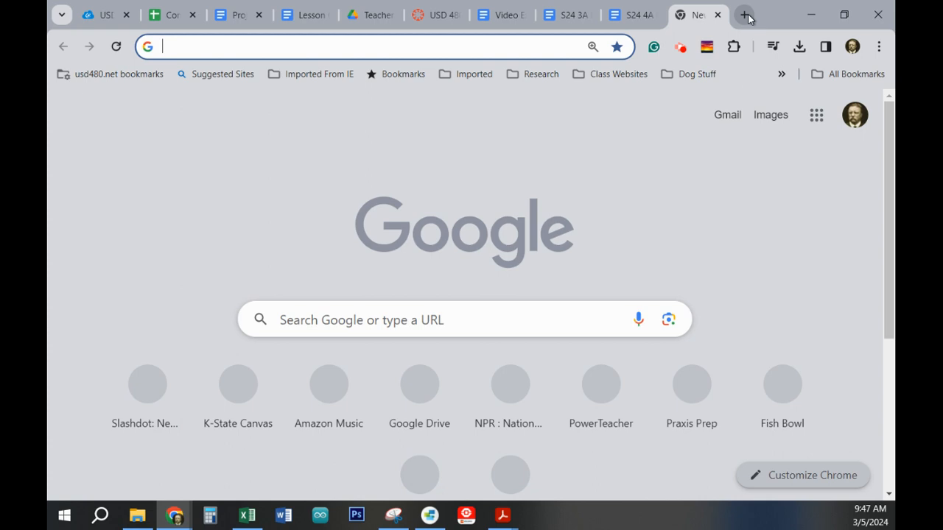
type("ksde")
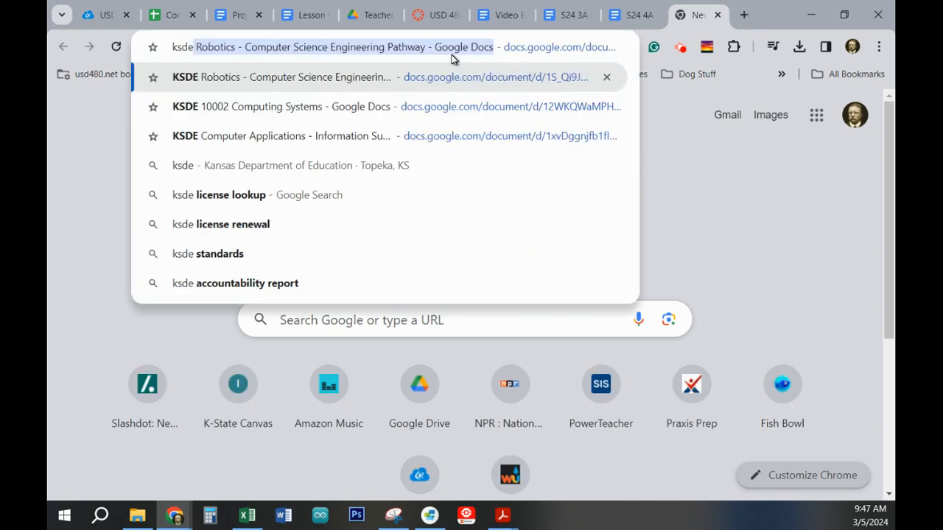
key("Delete")
key("Return")
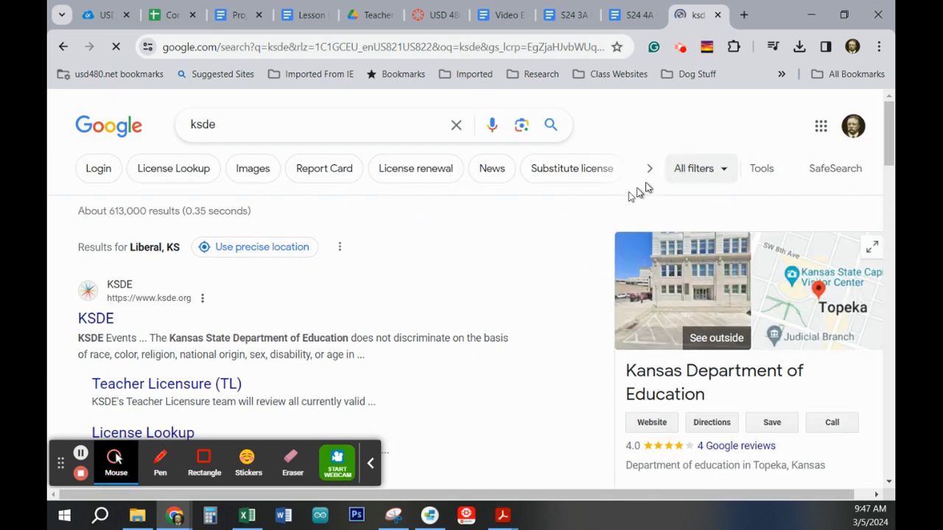
left_click(722, 171)
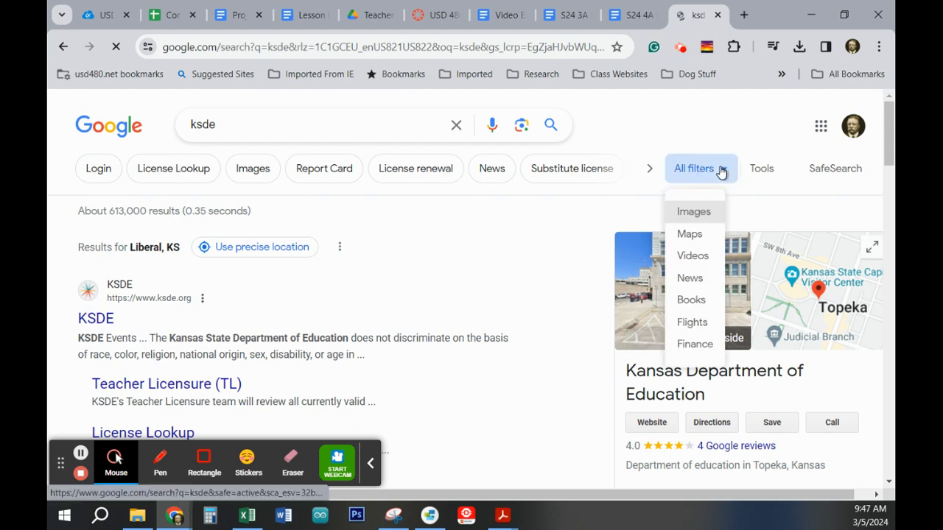
left_click(693, 213)
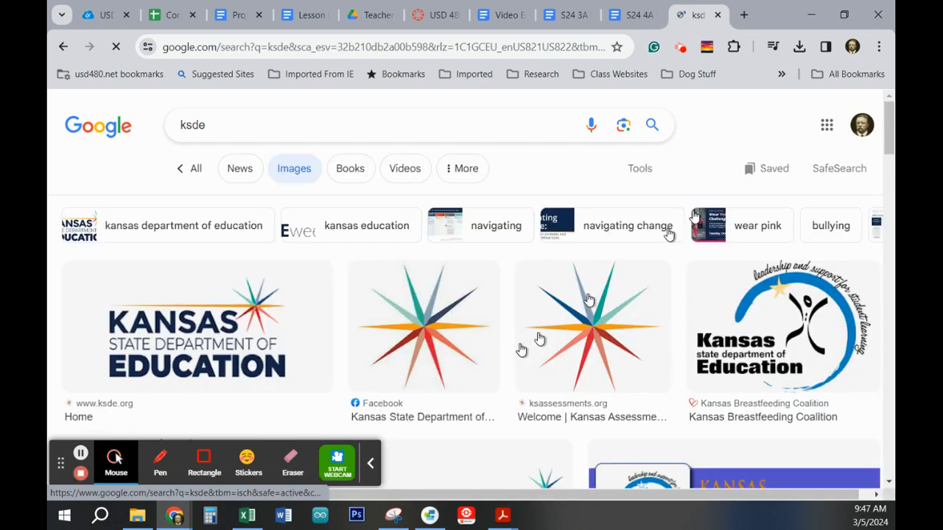
- Copy the Kansas State Department of Education logo and paste it into the document before the USD-480 Liberal Kansas title
left_click(169, 322)
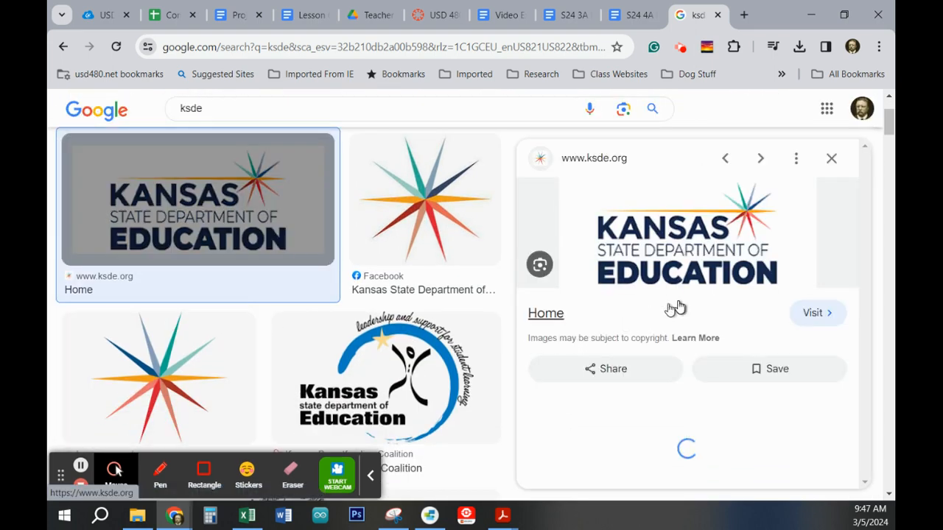
right_click(679, 245)
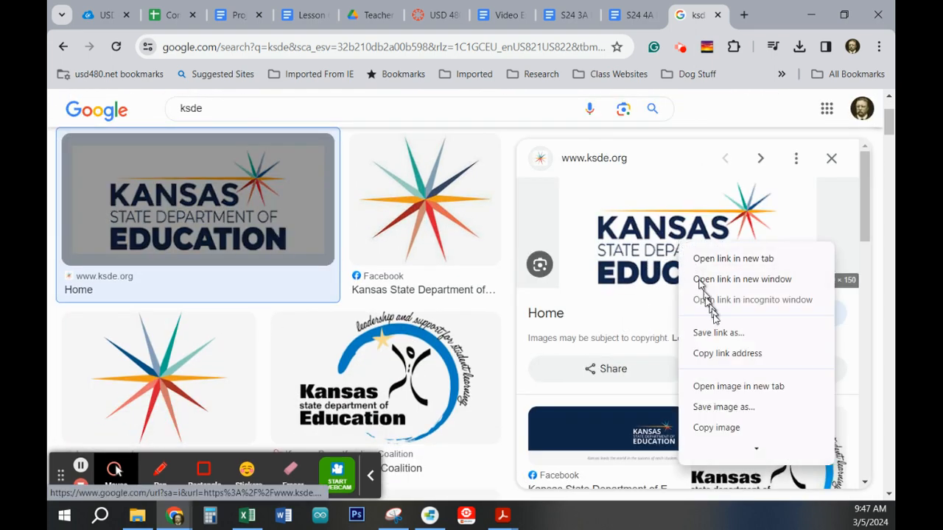
left_click(716, 428)
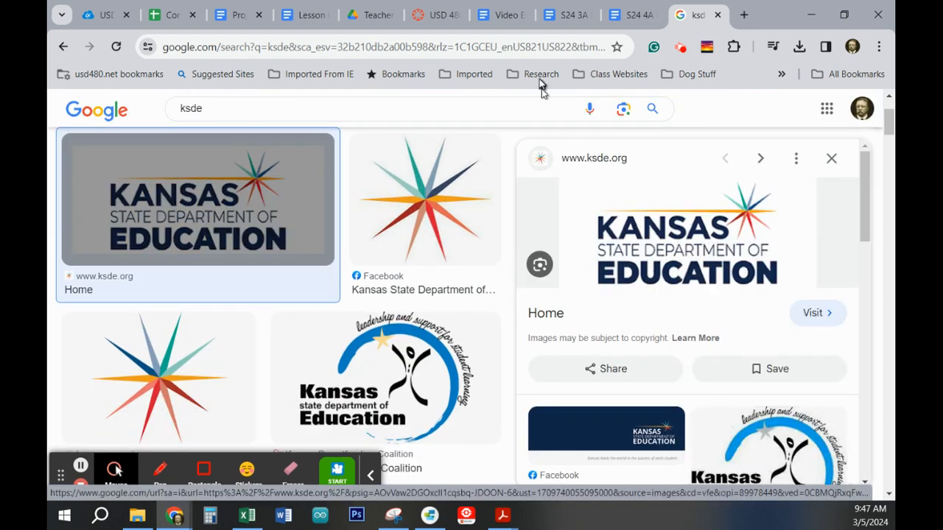
left_click(505, 15)
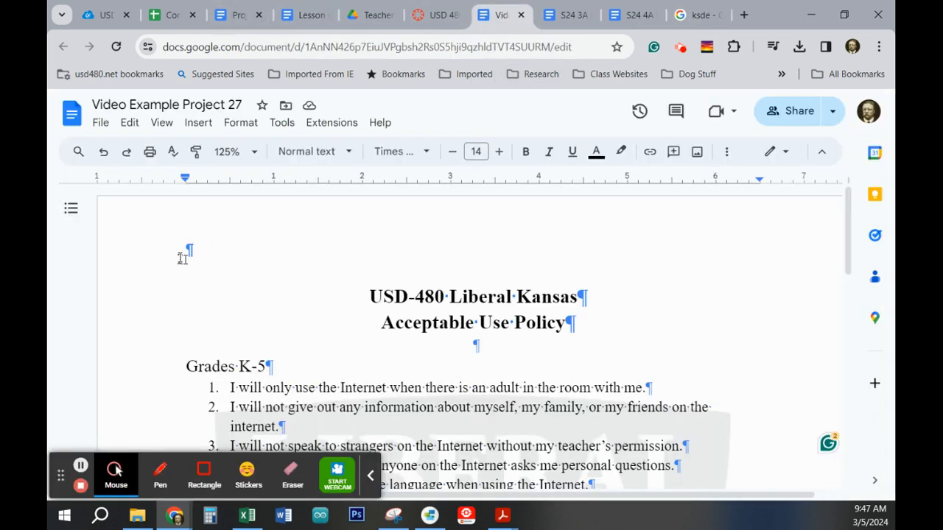
left_click(180, 256)
key("ctrl+v")
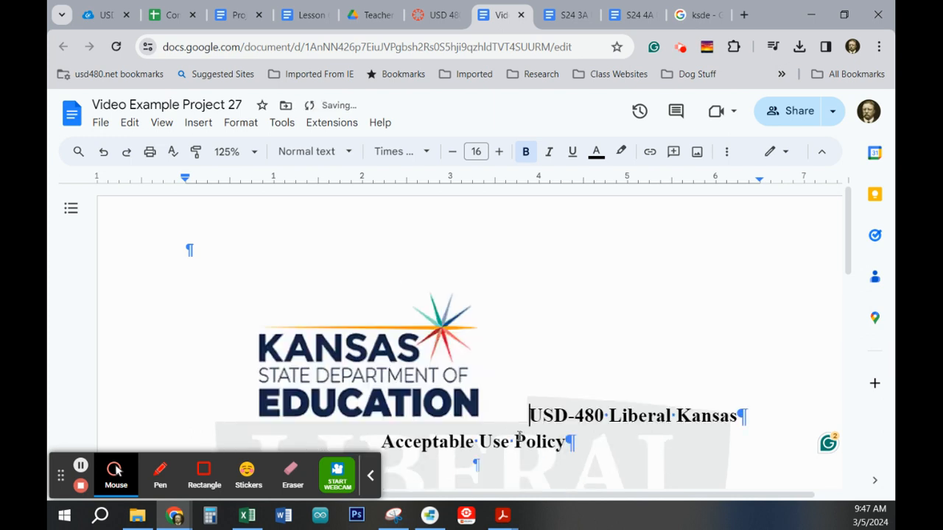
- Set the Kansas State Department of Education logo in front of the text and shrink it to fit beside the title lines
left_click(417, 367)
scroll(489, 364, "down", 1)
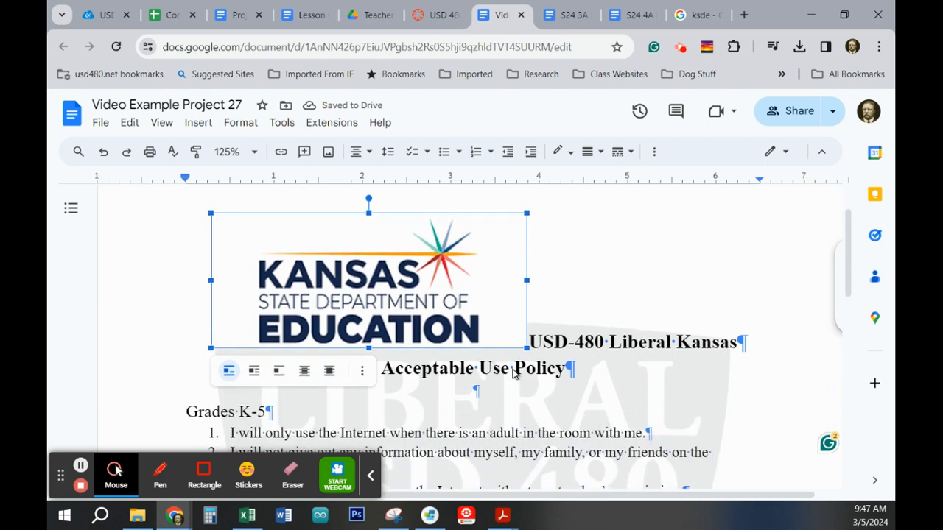
left_click(329, 372)
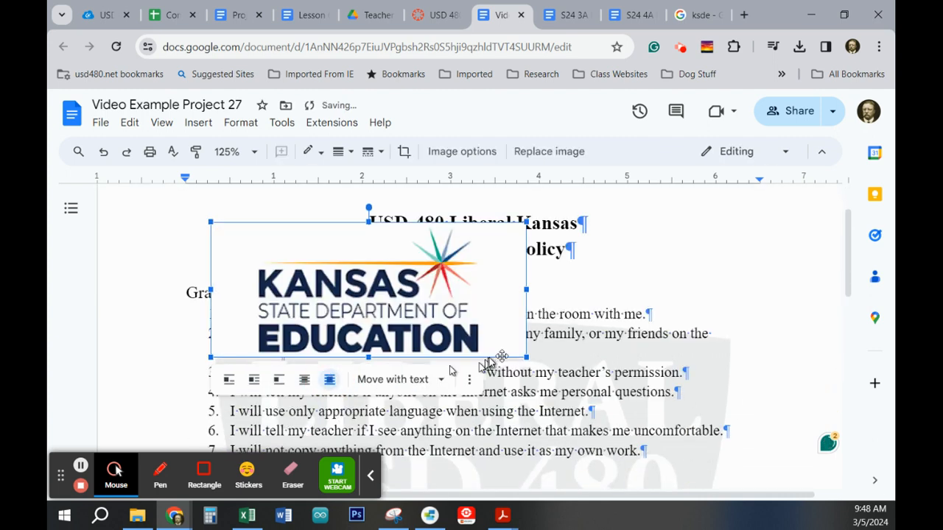
left_click_drag(524, 356, 343, 280)
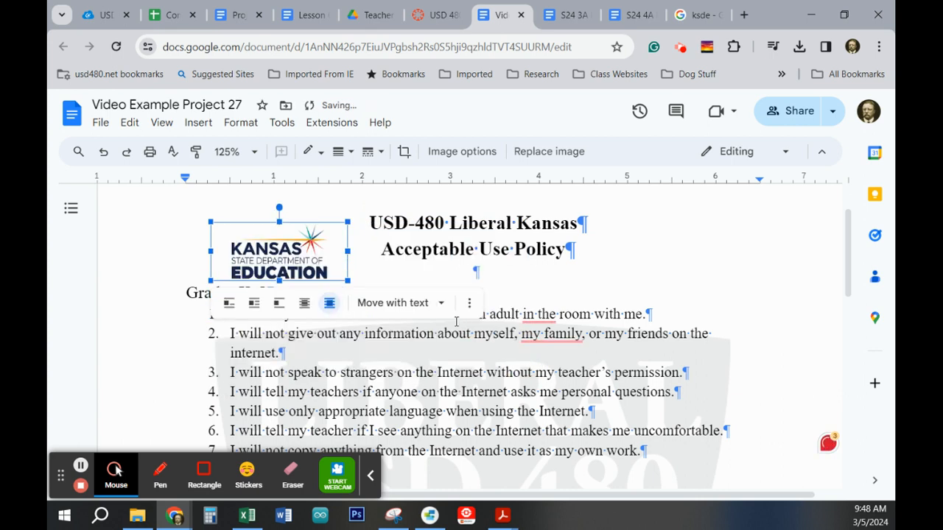
- Move the Kansas State Department of Education logo into the upper-left corner of the page, within the header area
scroll(309, 302, "up", 1)
mouse_move(280, 324)
left_mouse_down()
mouse_move(236, 295)
mouse_move(262, 307)
mouse_move(265, 324)
left_mouse_up()
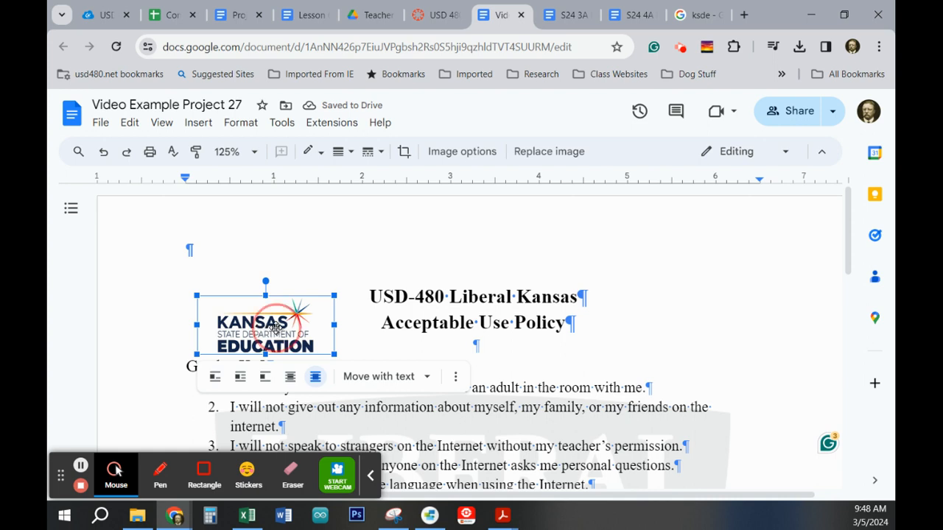
left_click_drag(274, 327, 199, 226)
left_click(409, 248)
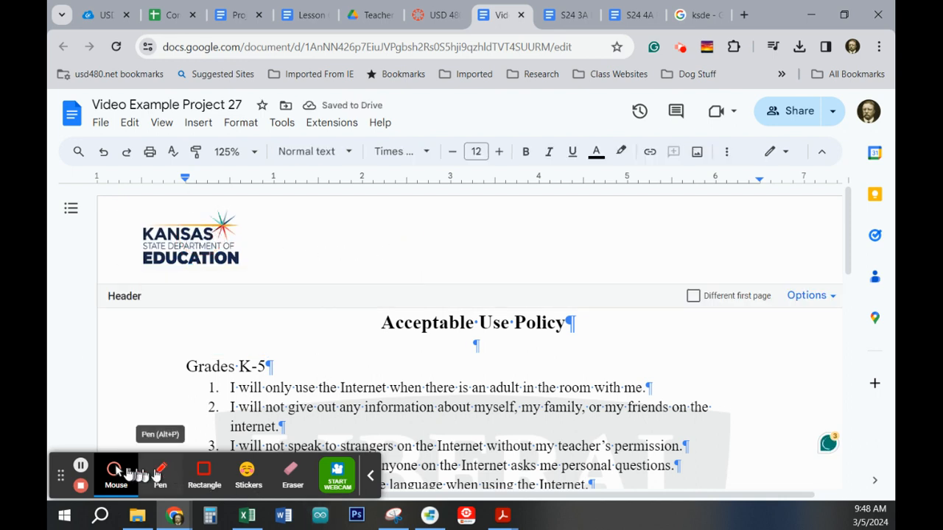
left_click(81, 469)
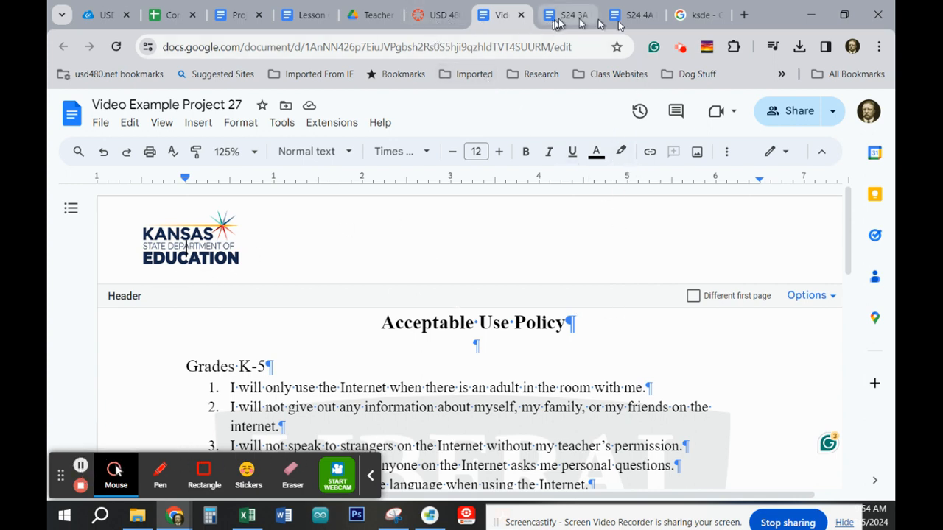
- Switch to the Google image results tab and search for usd-480 kansas instead of ksde
left_click(703, 15)
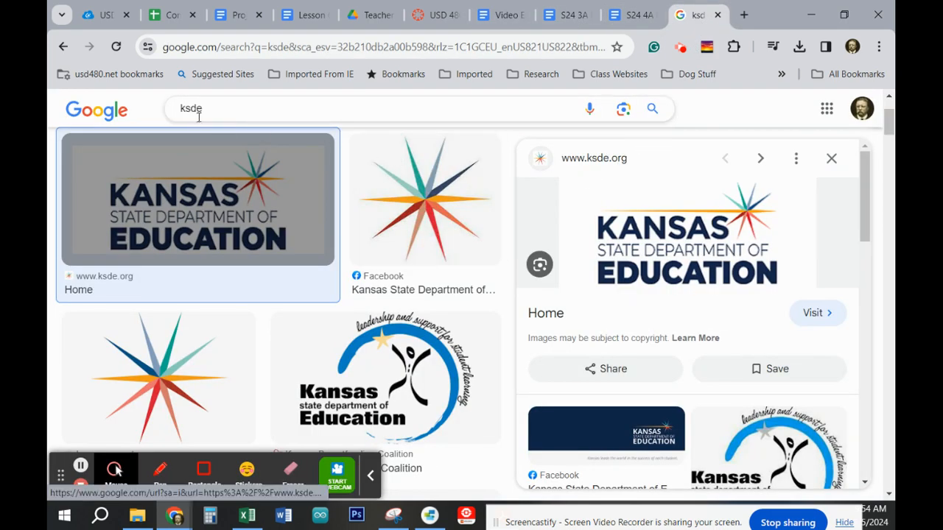
left_click_drag(221, 104, 171, 108)
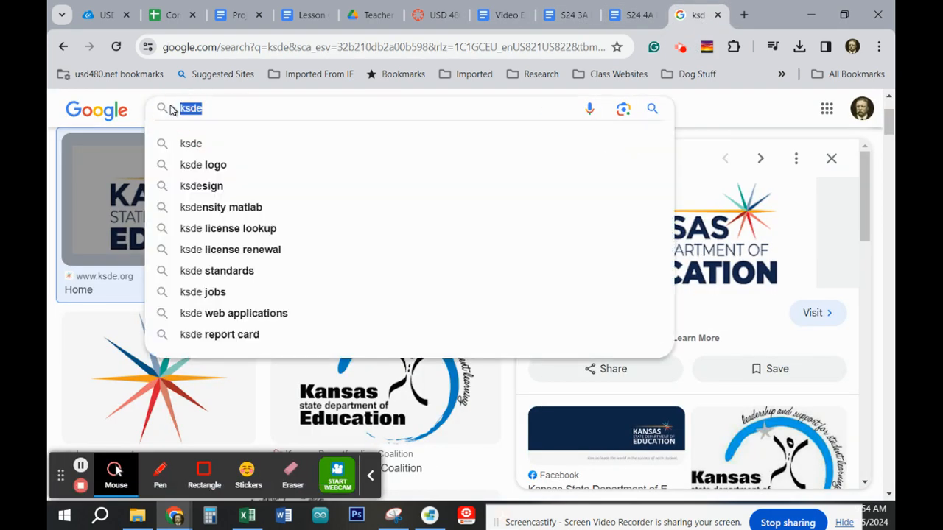
type("usd")
type("-480")
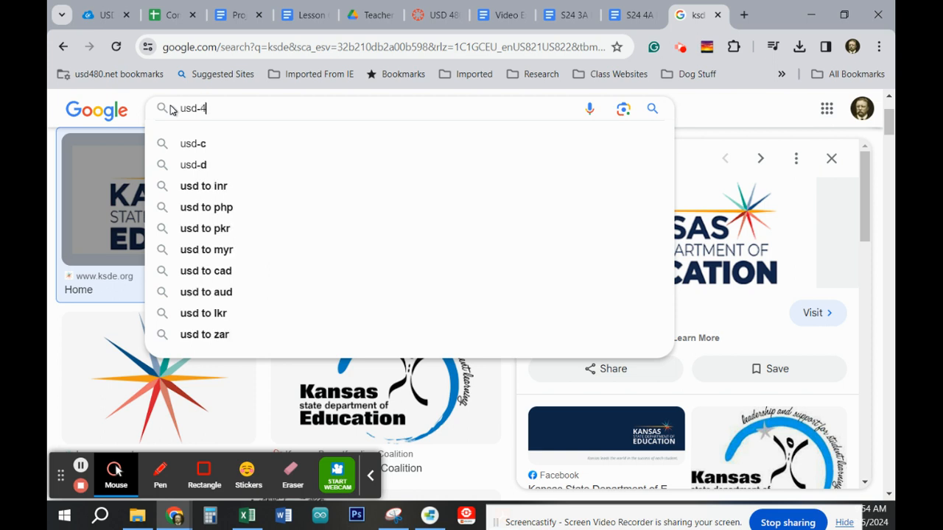
type(" kansas")
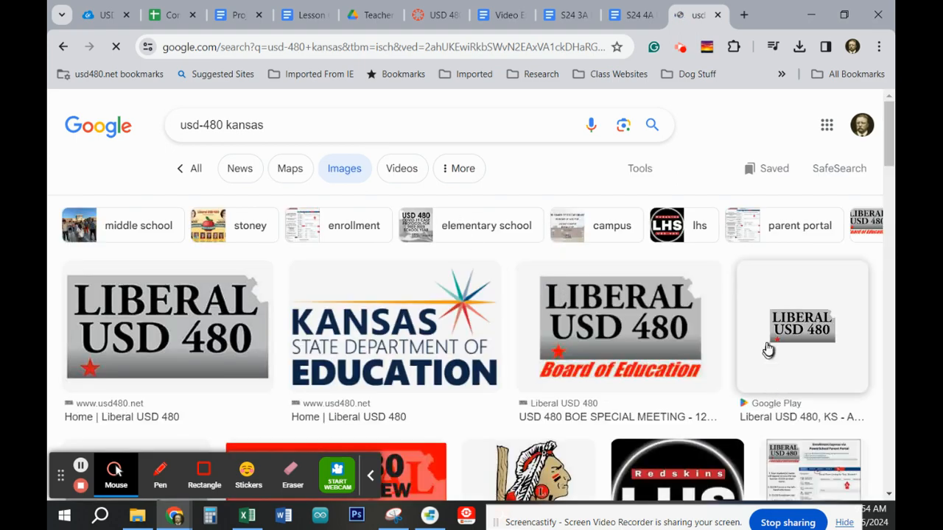
- Find the Liberal High School mascot logo among the image results, open its preview and copy the image
scroll(768, 347, "down", 3)
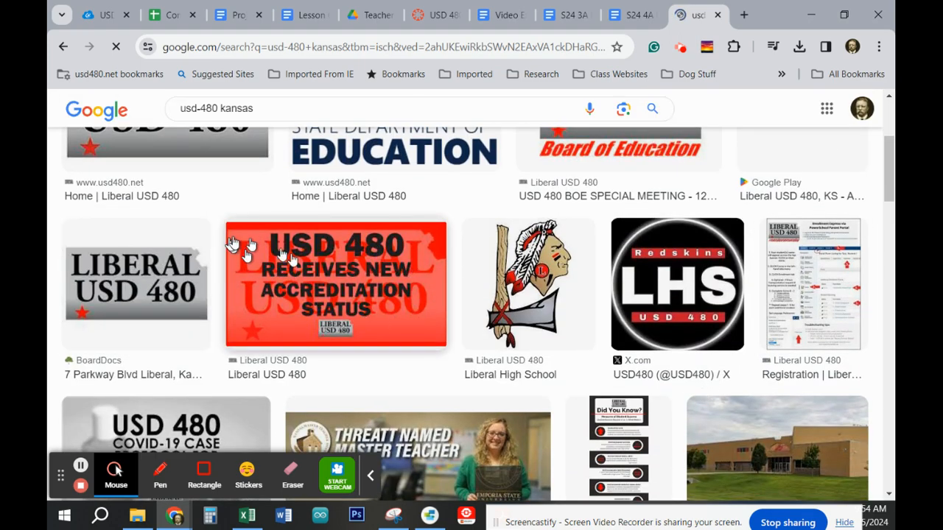
scroll(643, 324, "up", 2)
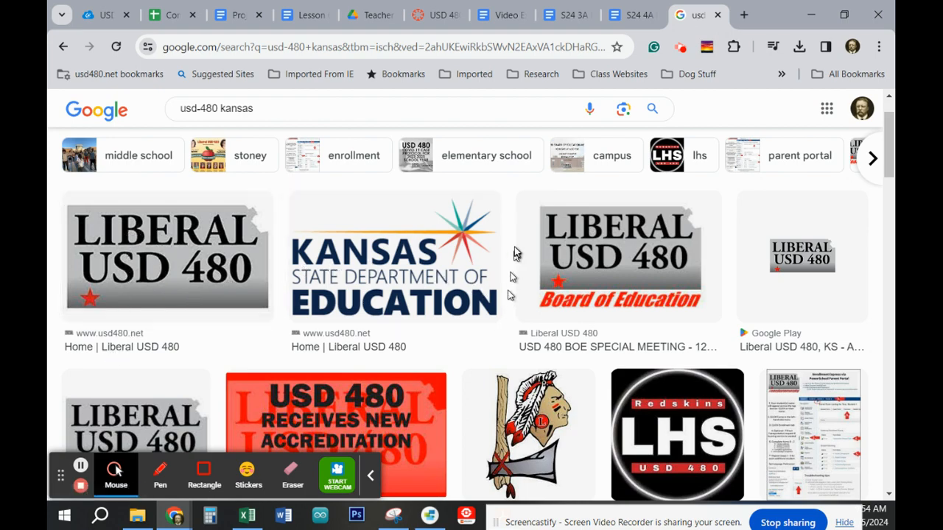
scroll(515, 253, "down", 7)
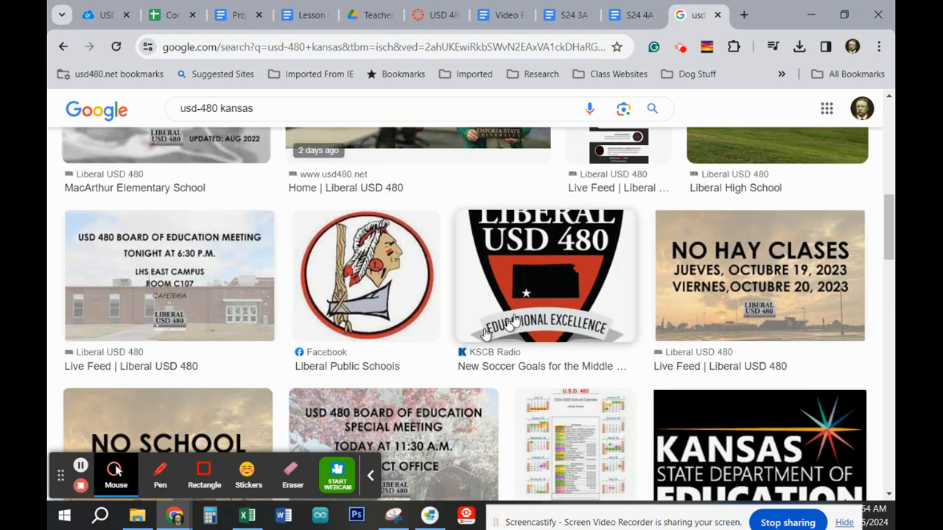
scroll(611, 294, "down", 3)
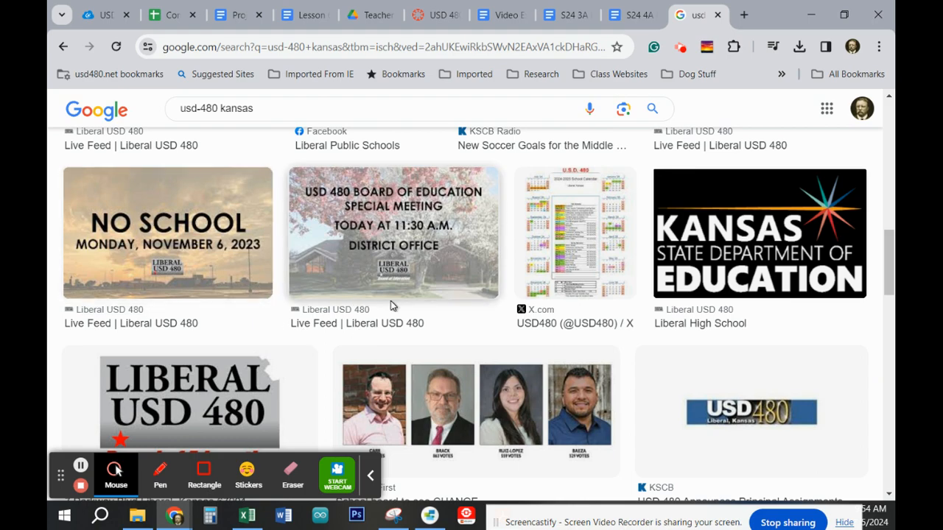
scroll(390, 305, "up", 10)
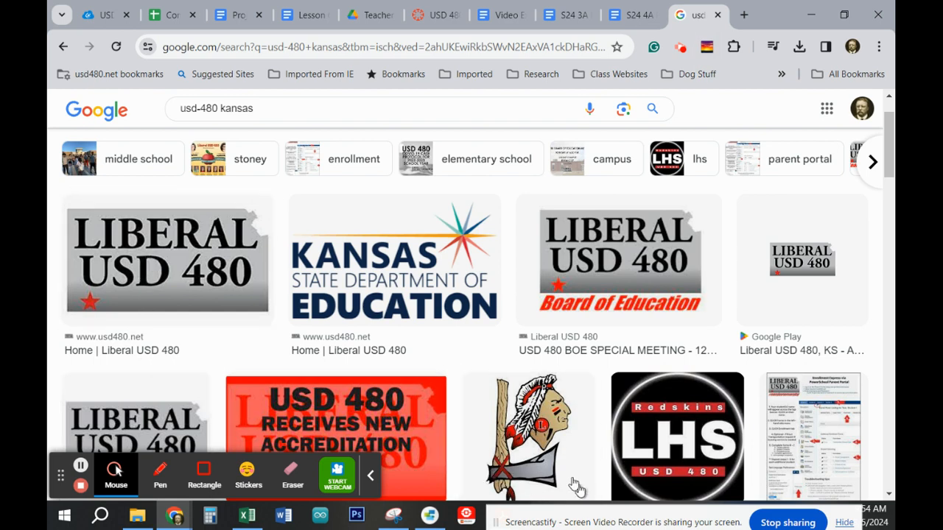
left_click(526, 433)
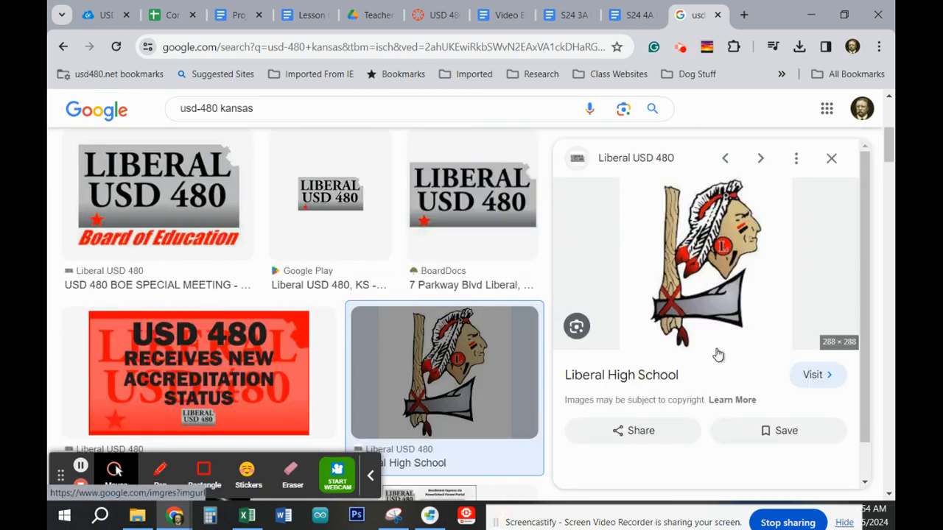
right_click(694, 213)
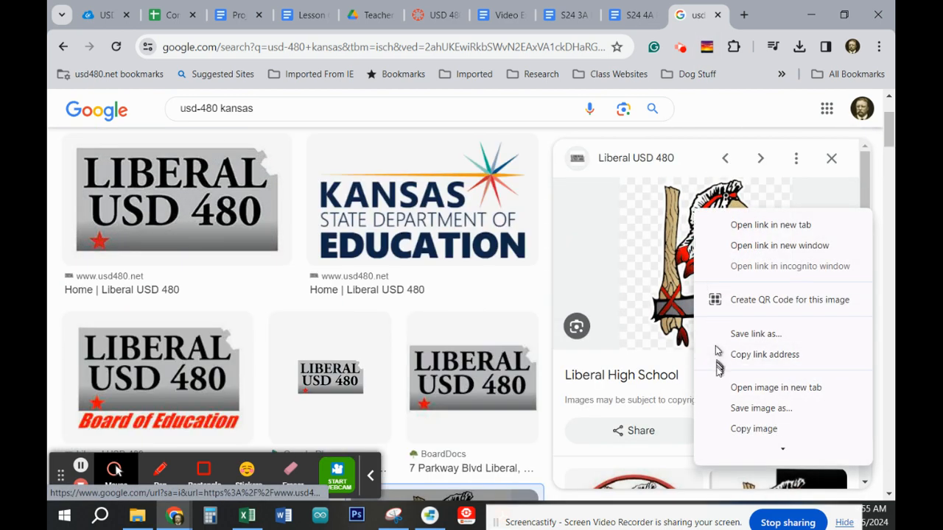
left_click(759, 429)
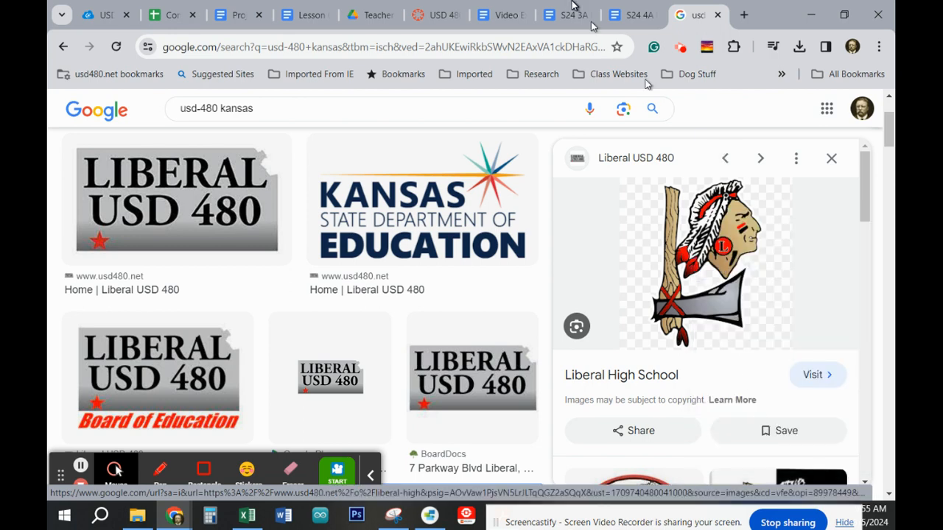
- Return to the Video Example Project 27 document and paste the mascot logo after the Acceptable Use Policy title line
left_click(501, 15)
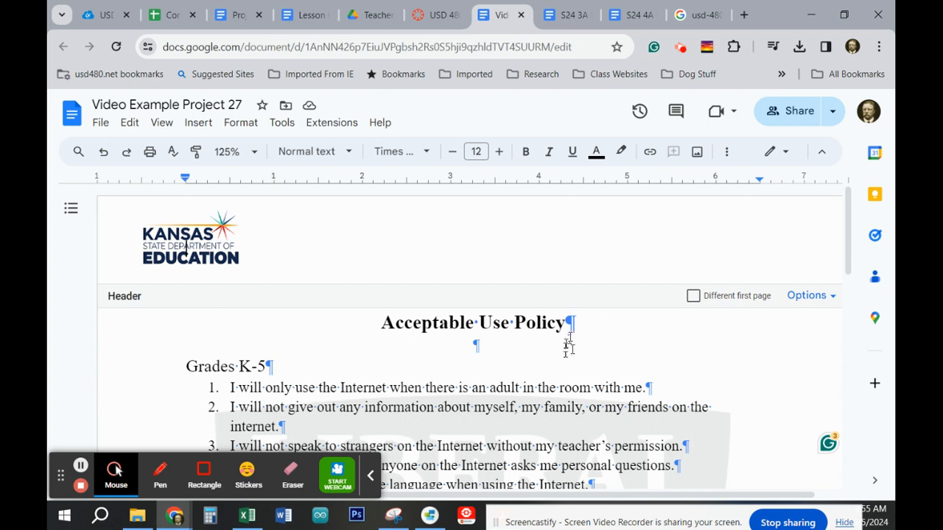
left_click(588, 323)
left_click(593, 322)
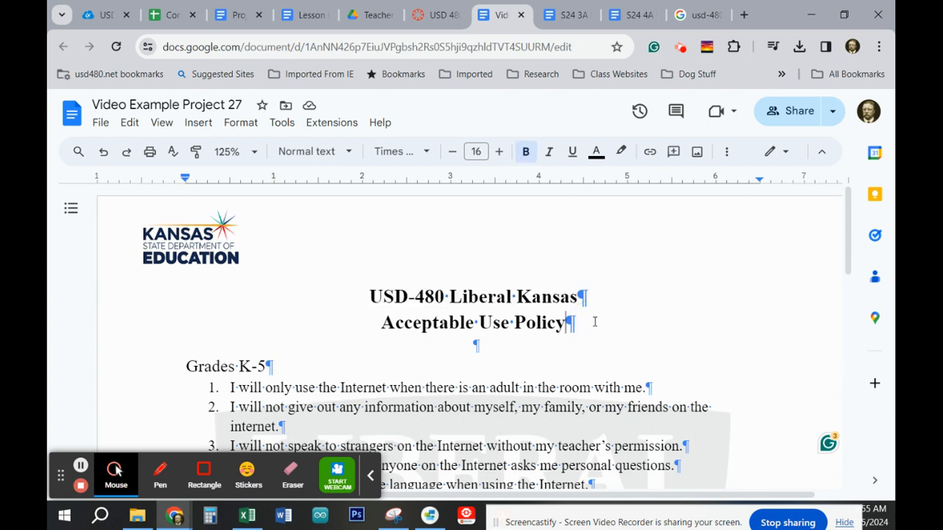
key("ctrl+v")
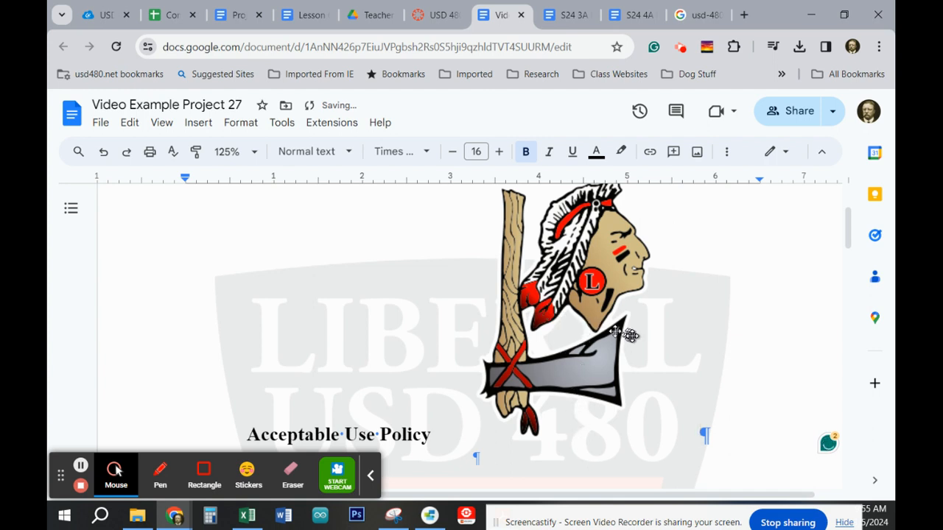
- Set the mascot logo in front of the text and shrink it to less than a third of its pasted size
left_click(630, 335)
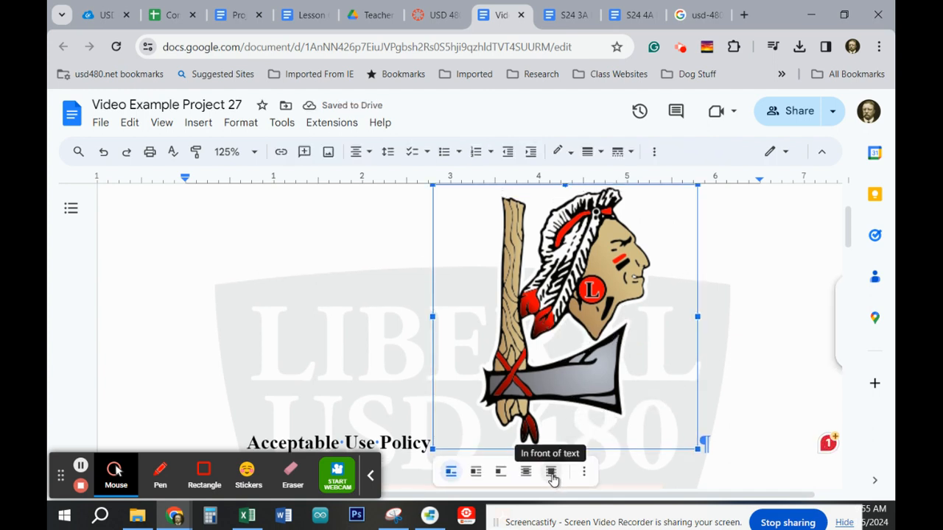
left_click(551, 473)
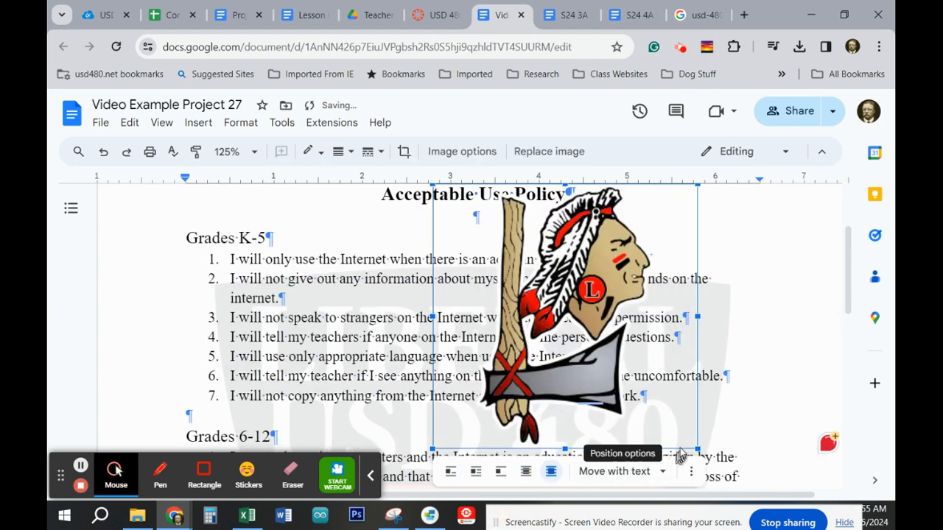
left_click_drag(696, 446, 513, 263)
scroll(781, 358, "up", 2)
scroll(762, 346, "down", 1)
scroll(663, 352, "up", 1)
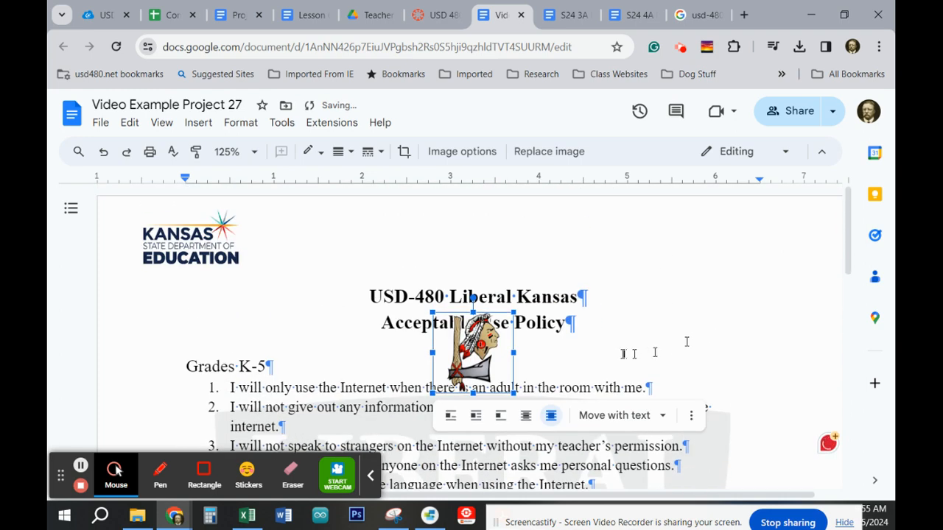
- Move the mascot logo into the header area at the page's upper-right corner and reduce it slightly to match the Kansas State Department of Education logo
left_click_drag(478, 351, 726, 249)
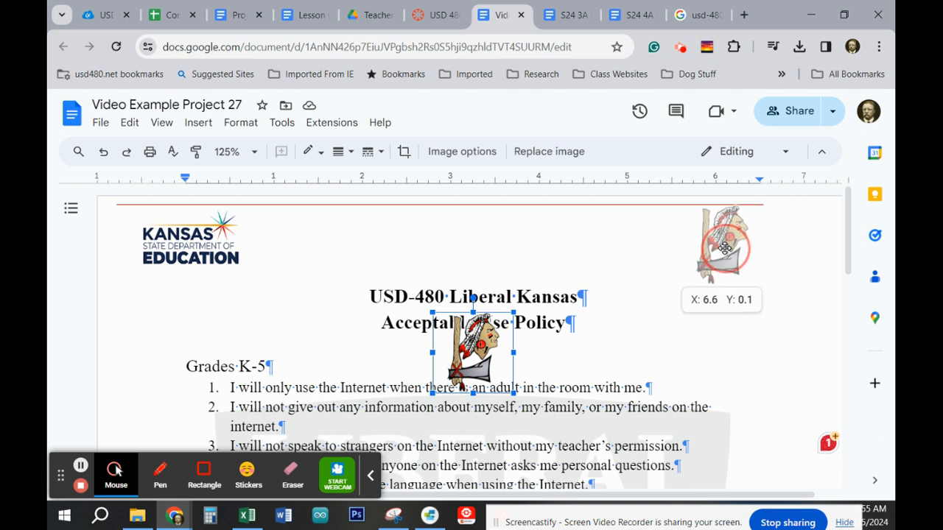
left_click_drag(726, 249, 754, 252)
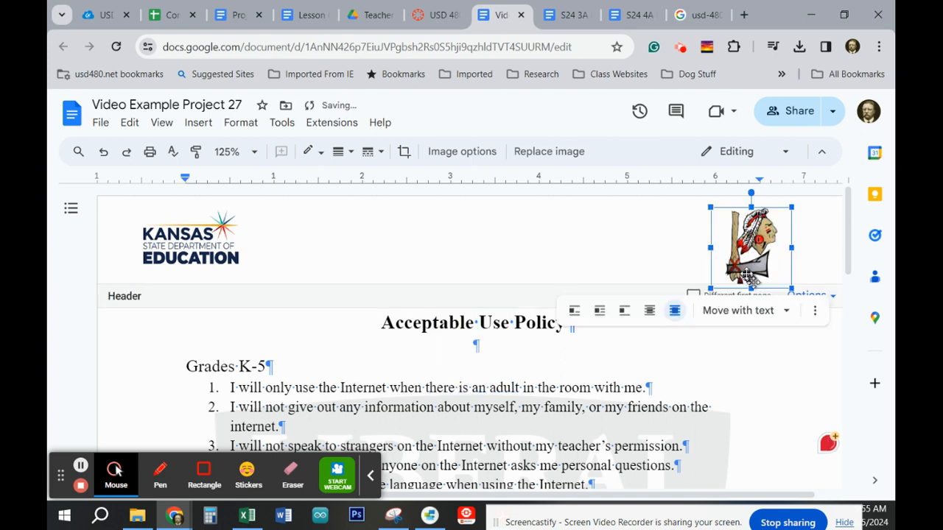
left_click_drag(791, 288, 781, 278)
left_click(748, 392)
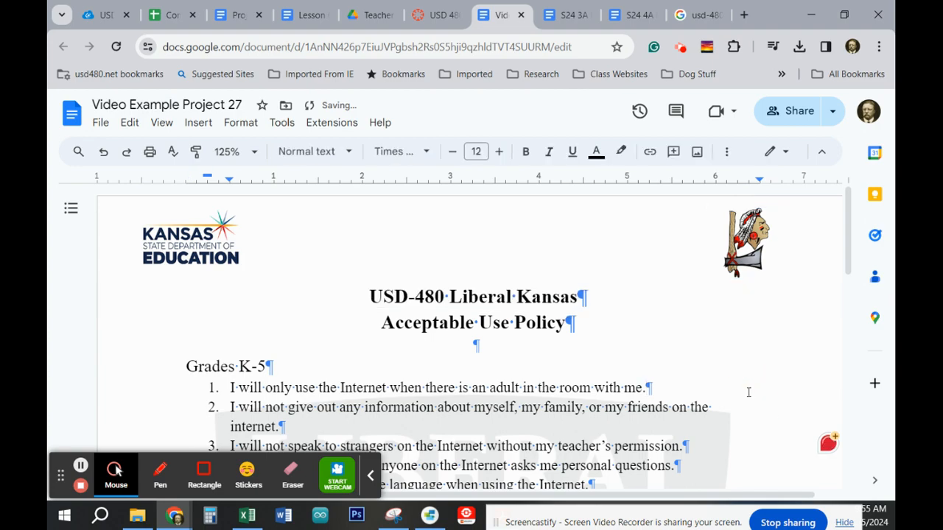
scroll(680, 367, "down", 15)
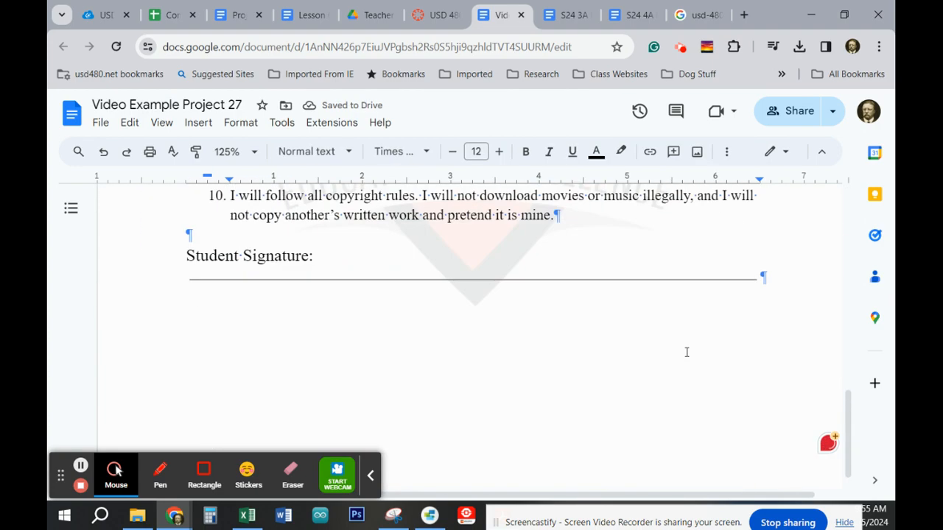
scroll(687, 353, "up", 15)
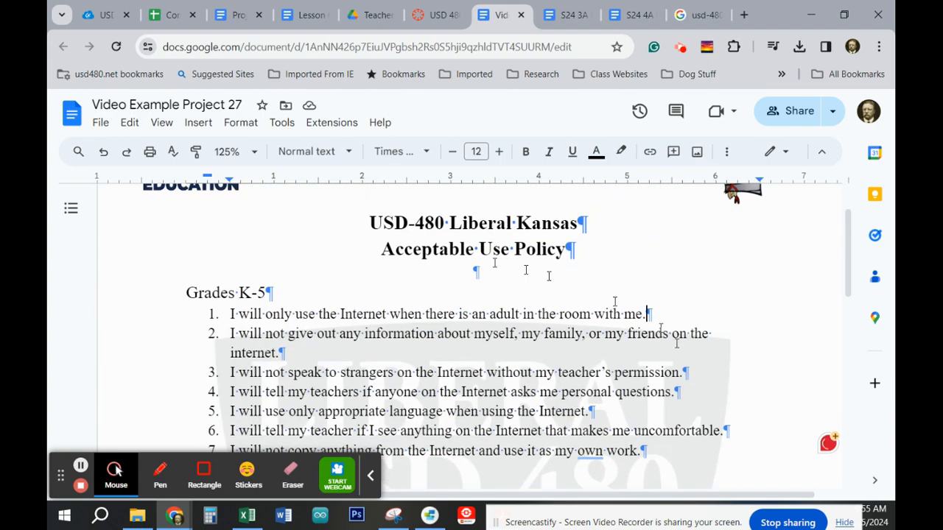